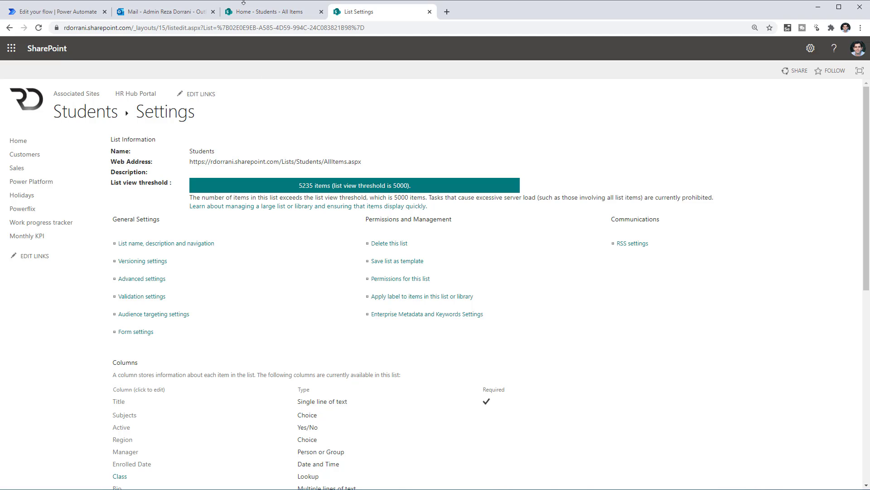
# Switch to the flow in Power Automate and review the Get items advanced options, Select mapping, HTML table and email actions
pyautogui.hotkey('ctrl', '1')
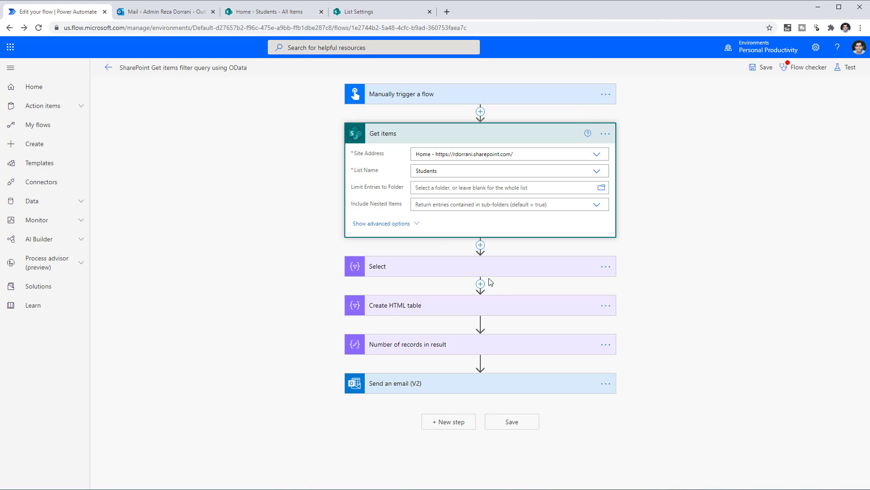
pyautogui.click(417, 225)
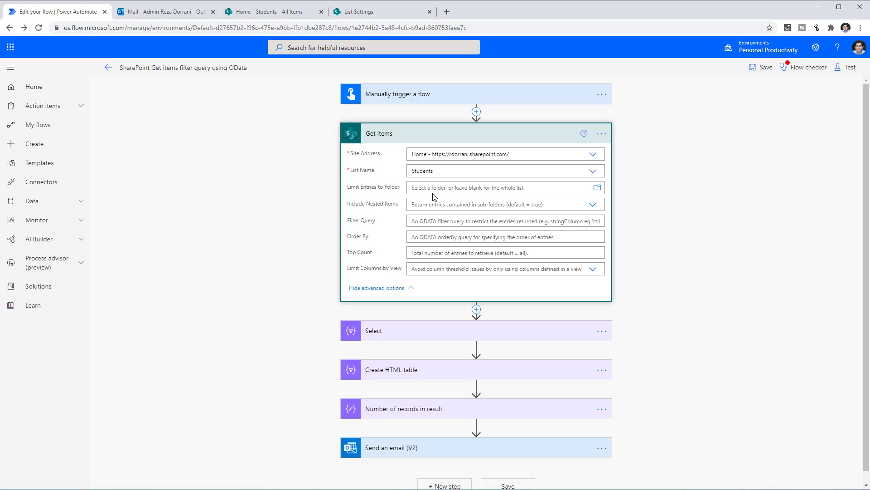
pyautogui.click(402, 333)
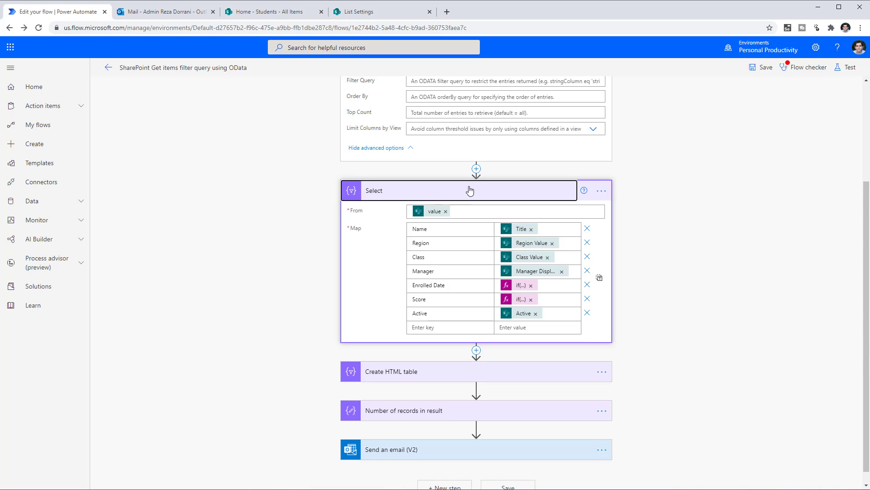
pyautogui.click(416, 366)
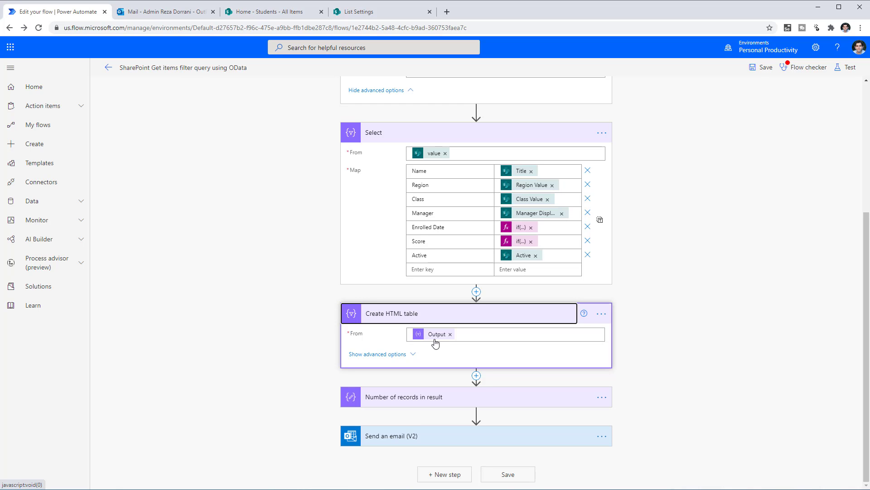
pyautogui.click(410, 434)
pyautogui.scroll(-9, 410, 431)
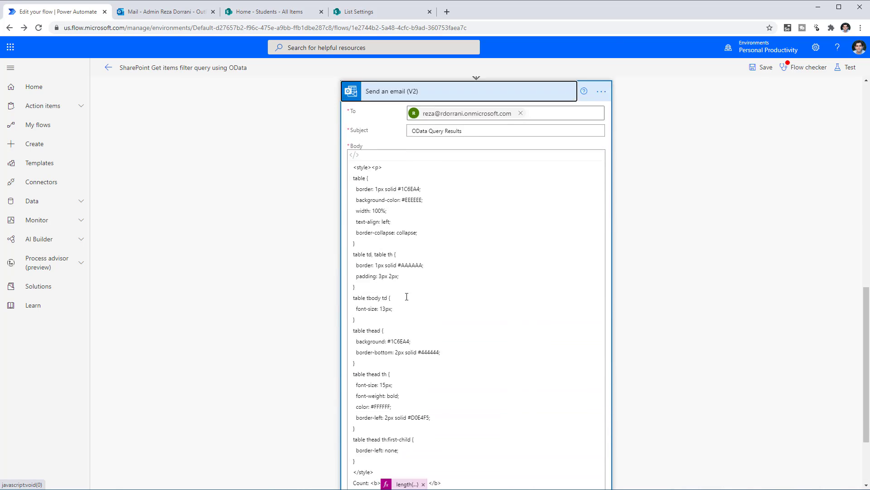
pyautogui.scroll(3, 414, 201)
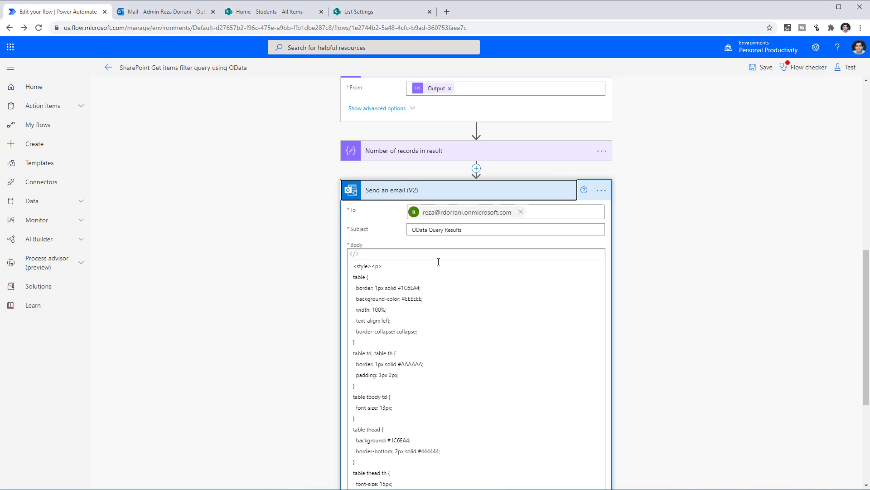
pyautogui.scroll(-2, 437, 258)
# Run the flow manually and open the OData Query Results email it sends in Outlook
pyautogui.click(747, 478)
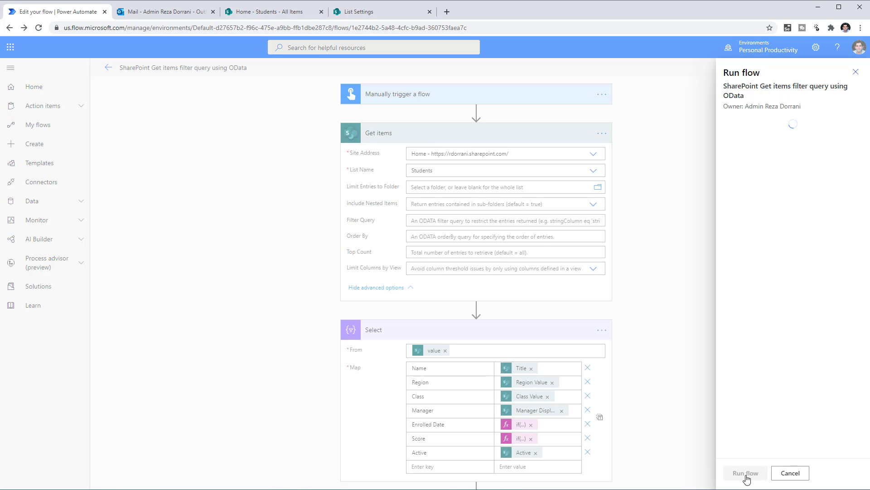
pyautogui.click(743, 473)
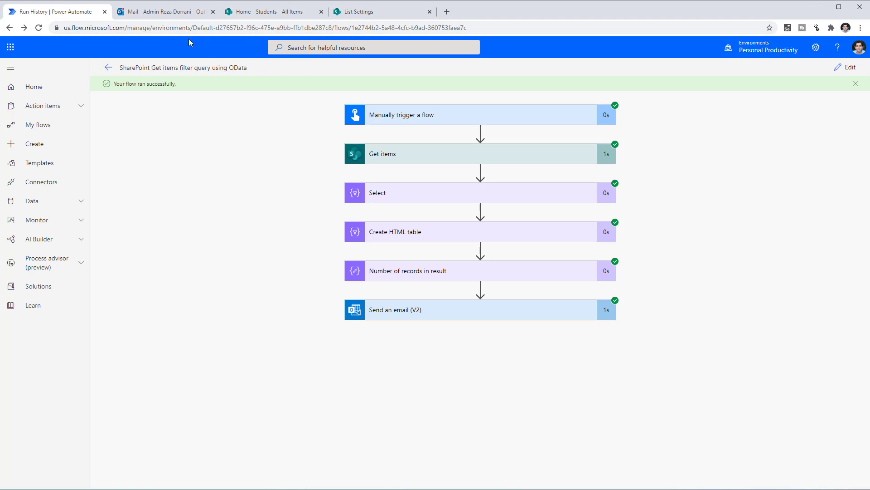
pyautogui.click(167, 16)
pyautogui.click(190, 137)
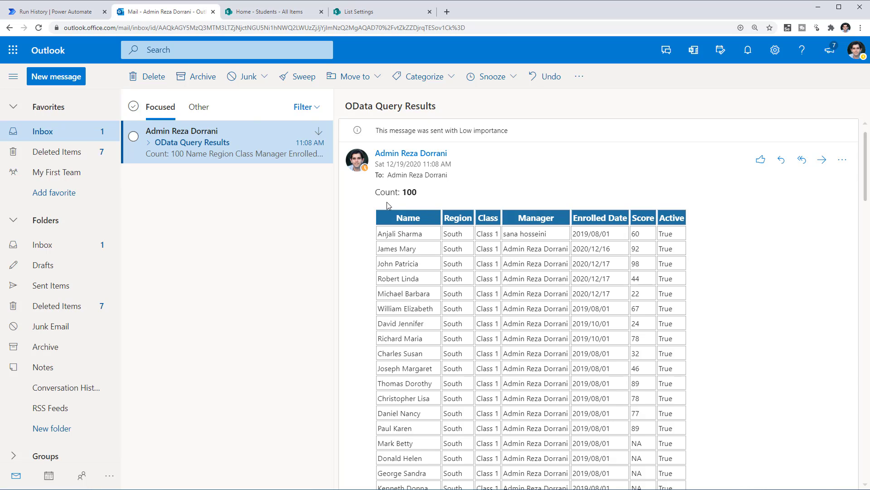
# Return to editing the flow in Power Automate and try a manual test with the Get items Top Count set to 10000
pyautogui.click(76, 15)
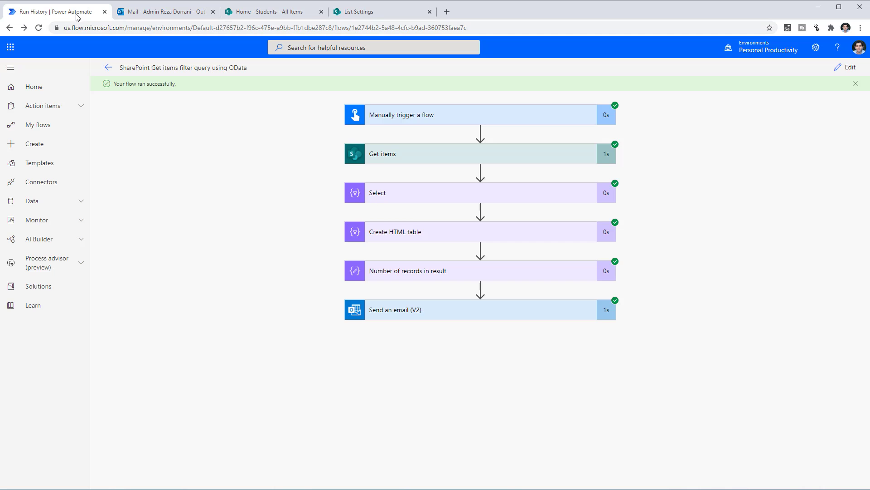
pyautogui.click(848, 68)
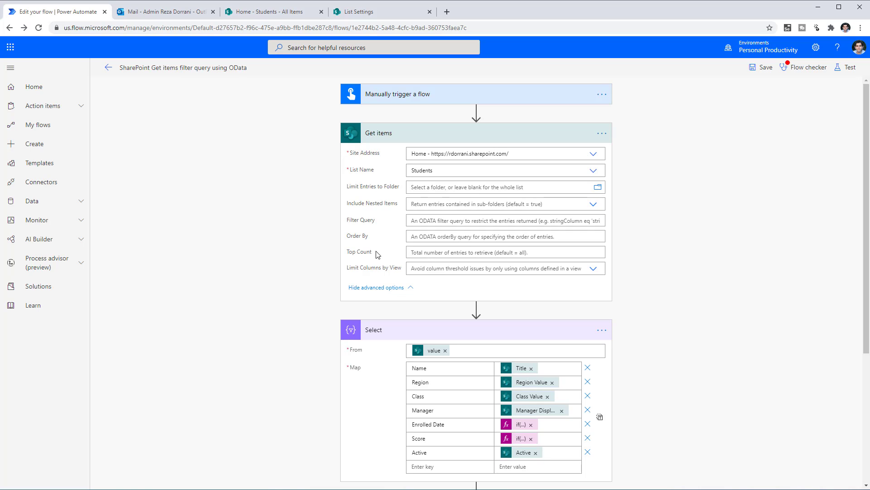
pyautogui.click(419, 253)
pyautogui.click(373, 258)
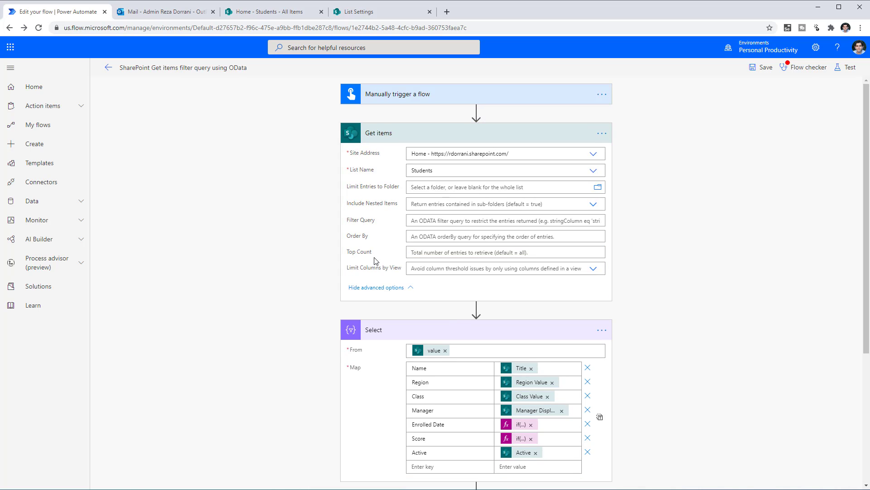
pyautogui.click(522, 256)
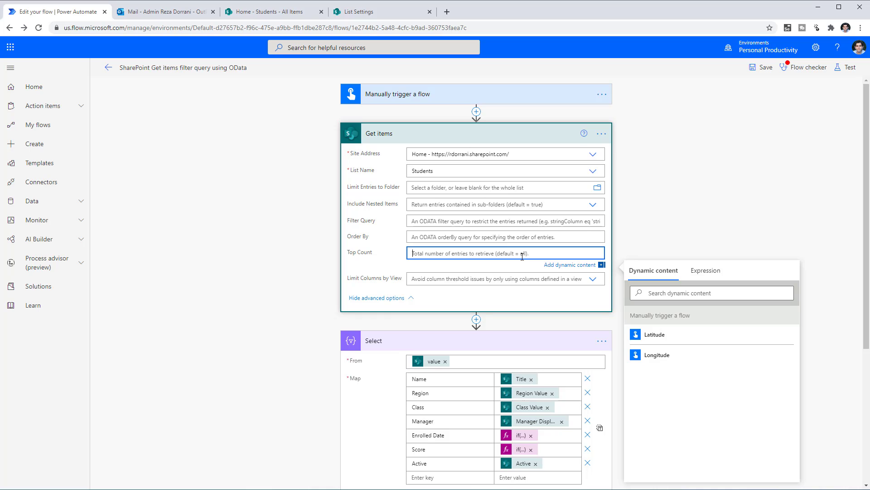
pyautogui.write('10000')
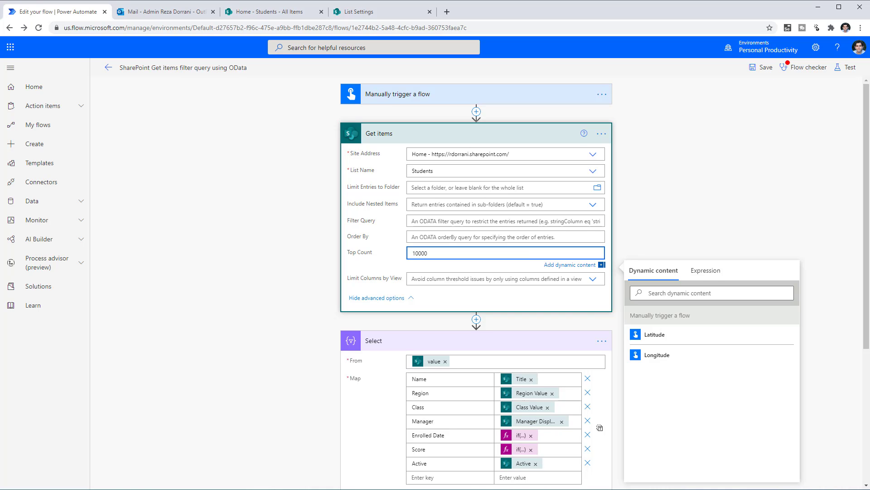
pyautogui.click(846, 67)
pyautogui.click(749, 123)
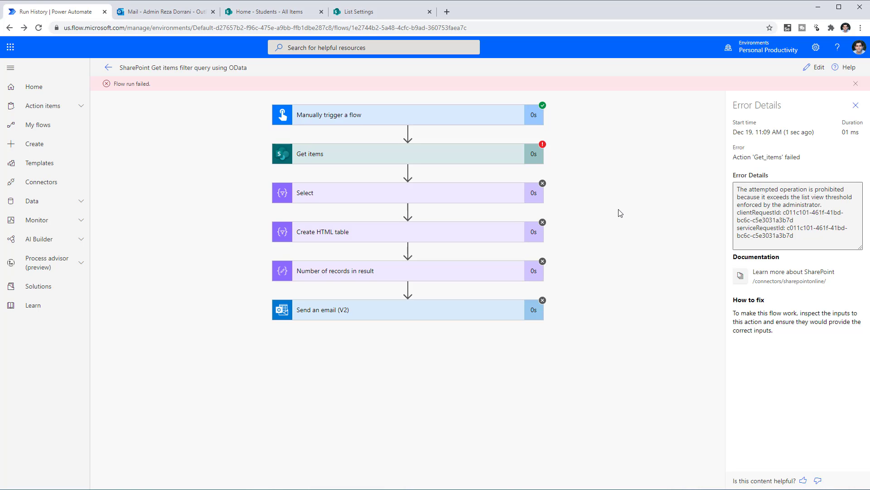
# Edit the flow, set the Get items Top Count to 5000 and run it again as a manual test
pyautogui.click(816, 67)
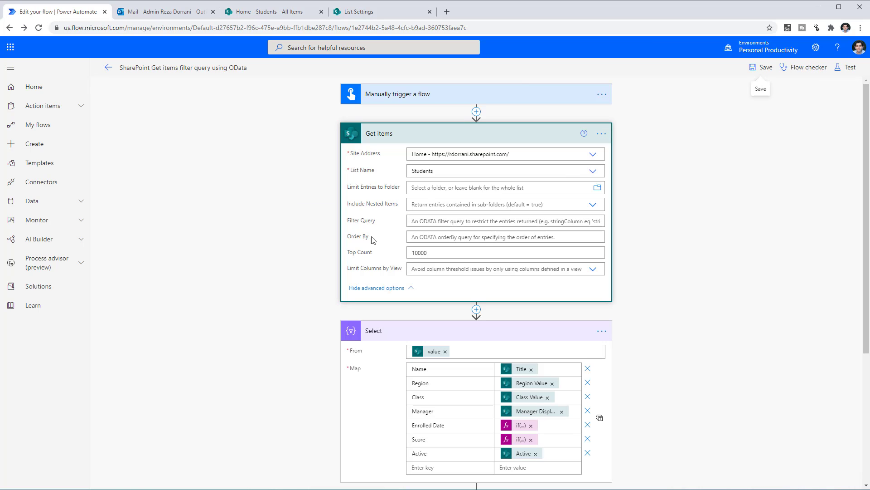
pyautogui.doubleClick(436, 253)
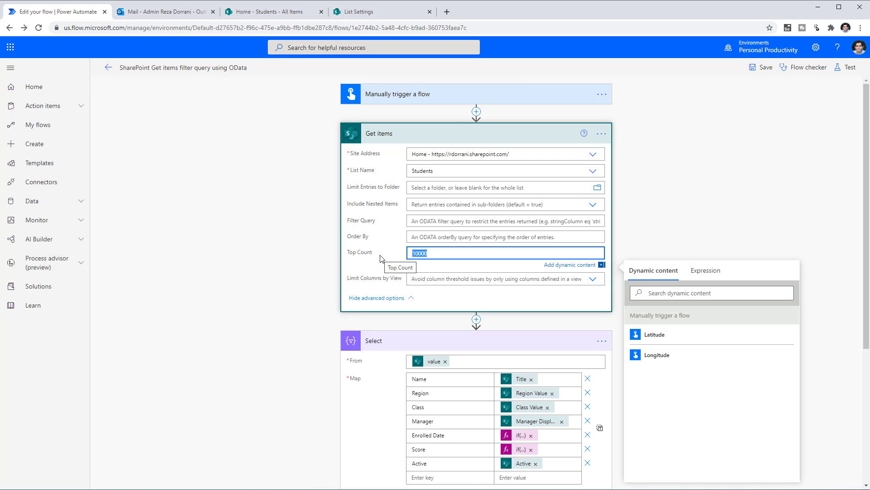
pyautogui.write('5000')
pyautogui.click(846, 67)
pyautogui.click(750, 132)
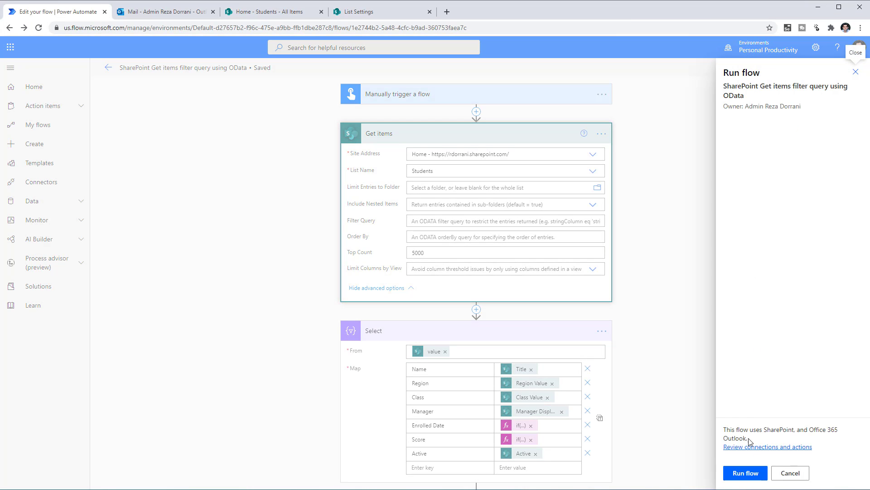
pyautogui.click(746, 473)
pyautogui.click(745, 473)
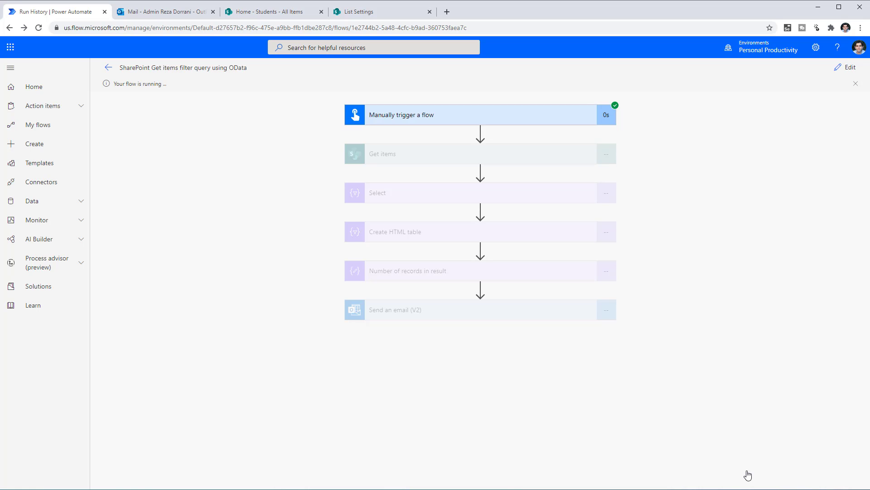
# Check the output of the Number of records in result action and the newest OData Query Results email in Outlook
pyautogui.doubleClick(369, 401)
pyautogui.click(150, 11)
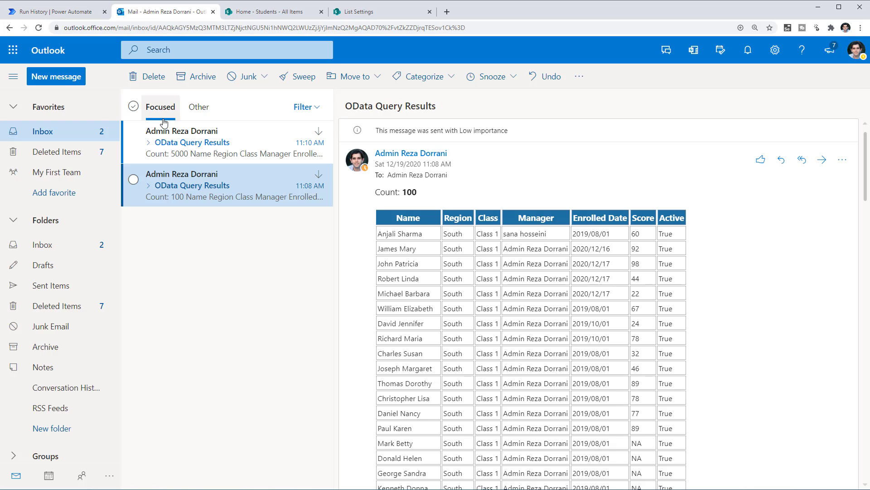
pyautogui.click(171, 150)
# Reopen the flow for editing in Power Automate and turn on Pagination in the settings of the Get items action
pyautogui.click(73, 14)
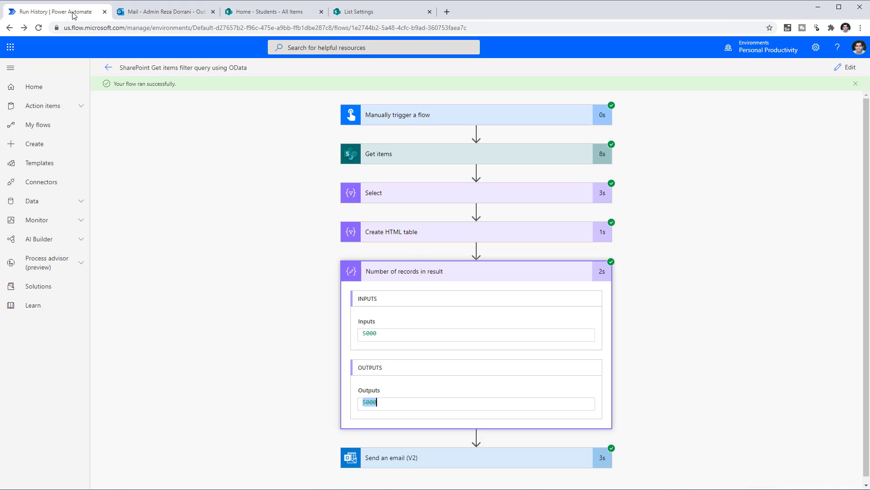
pyautogui.click(846, 67)
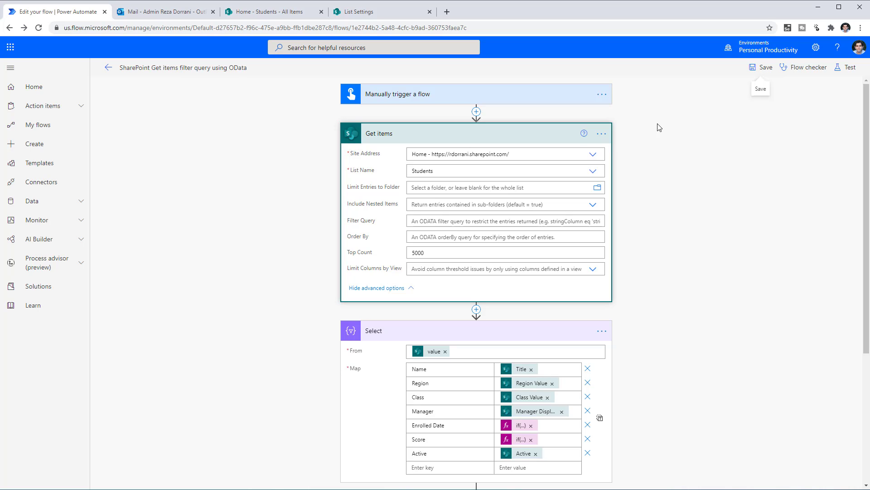
pyautogui.click(600, 133)
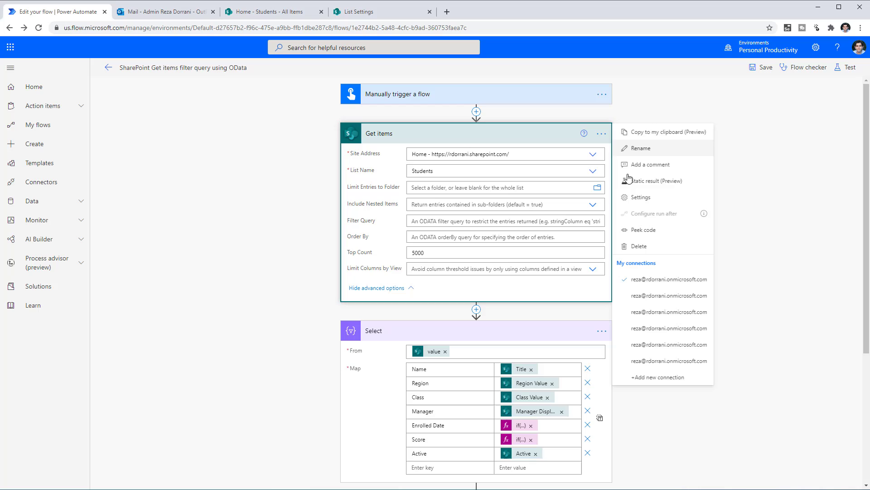
pyautogui.click(642, 196)
pyautogui.click(421, 181)
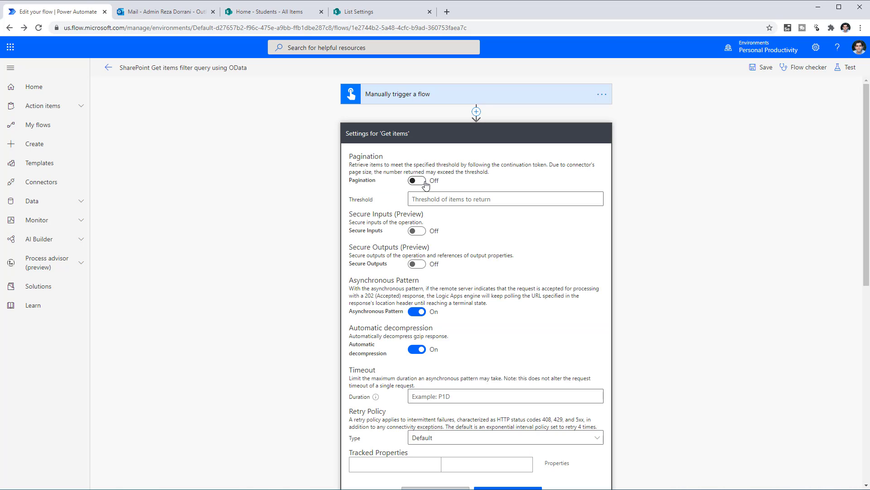
pyautogui.click(447, 198)
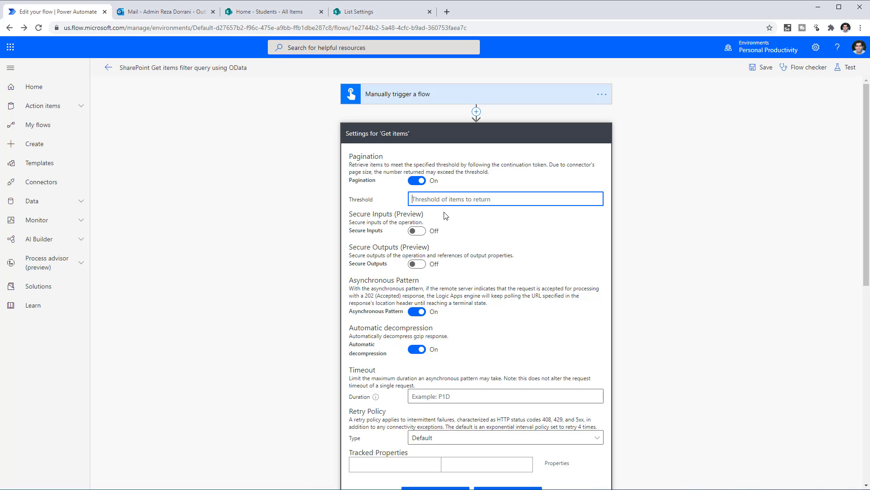
pyautogui.click(445, 257)
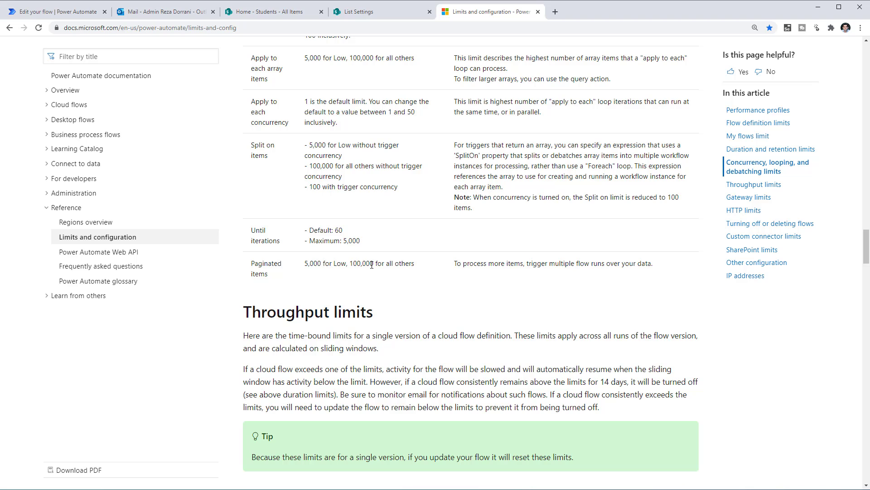
# Examine the paginated items limits in the Power Automate Limits and configuration documentation
pyautogui.scroll(3, 380, 264)
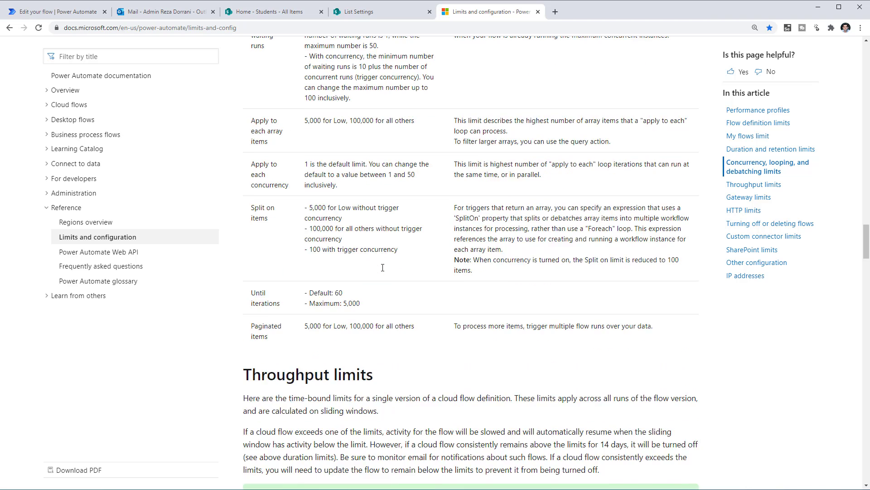
pyautogui.scroll(2, 383, 268)
pyautogui.scroll(-2, 406, 383)
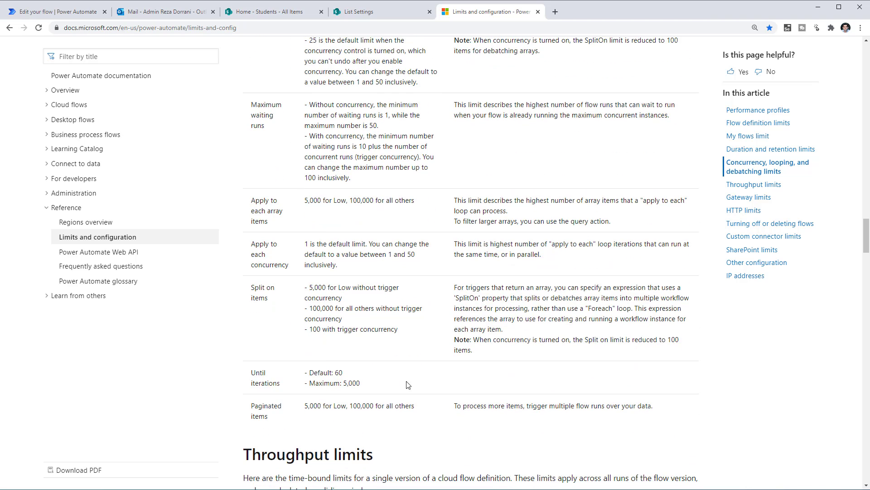
# Back in the flow, set the Get items pagination threshold to 50000, apply the settings and save the flow
pyautogui.hotkey('ctrl', '1')
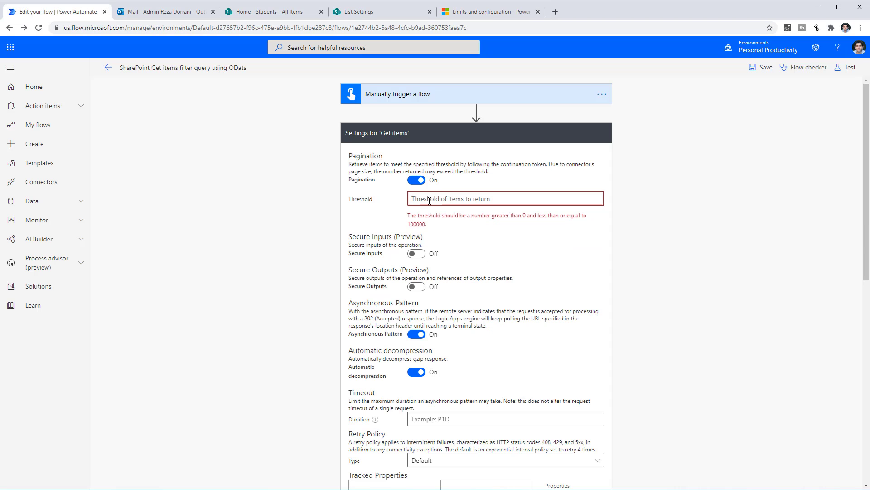
pyautogui.write('50000')
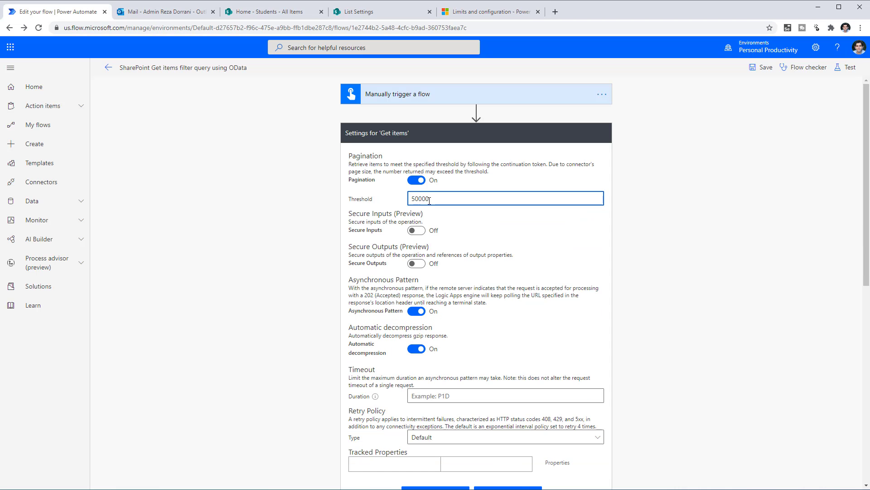
pyautogui.scroll(-3, 544, 399)
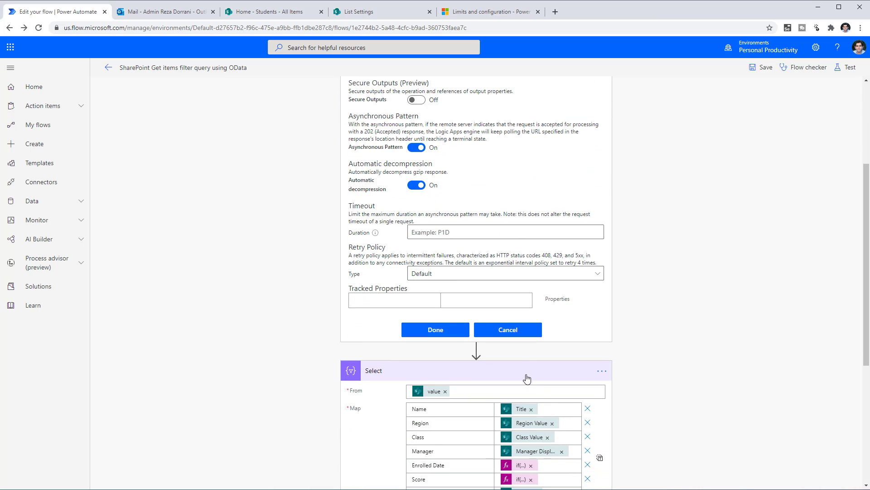
pyautogui.click(454, 333)
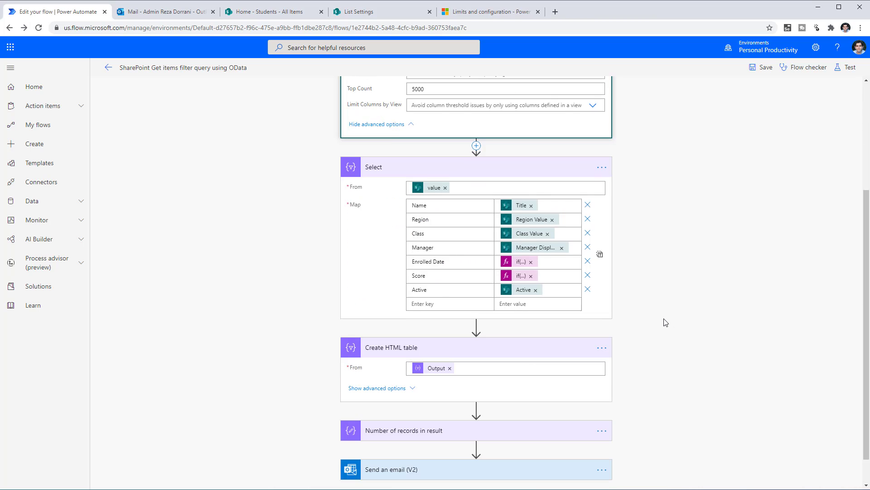
pyautogui.scroll(3, 666, 323)
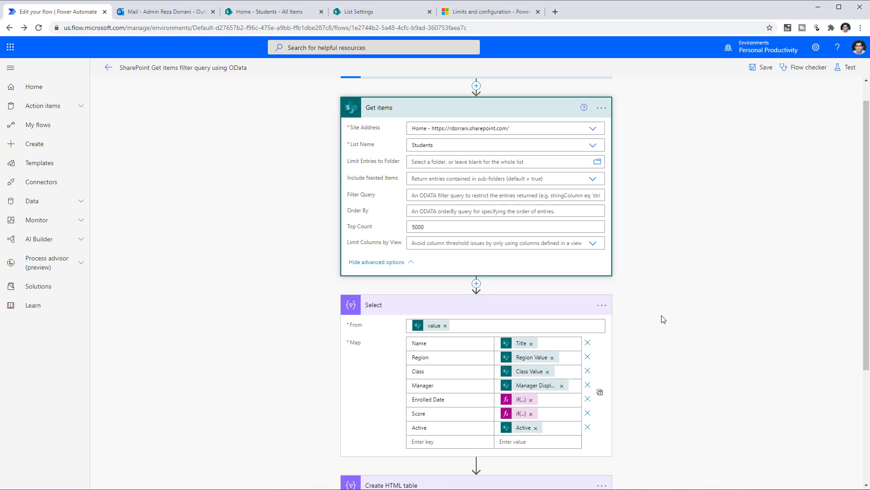
pyautogui.click(756, 68)
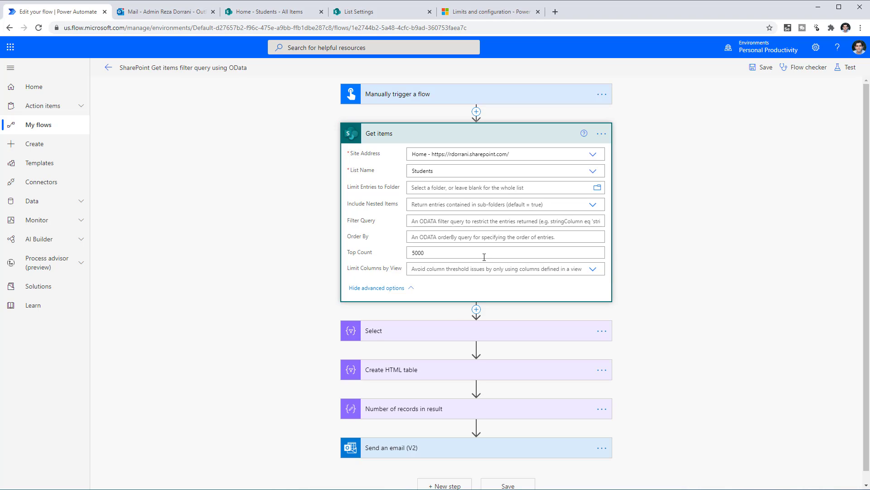
pyautogui.scroll(-1, 485, 258)
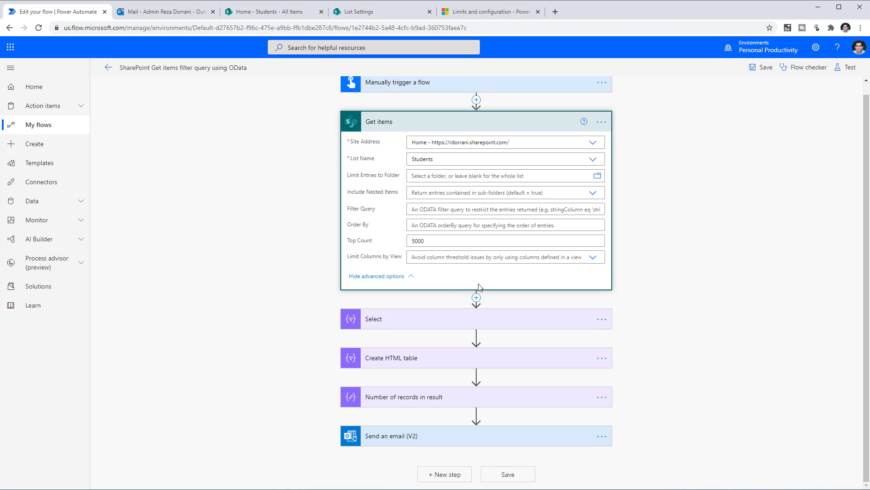
pyautogui.click(398, 241)
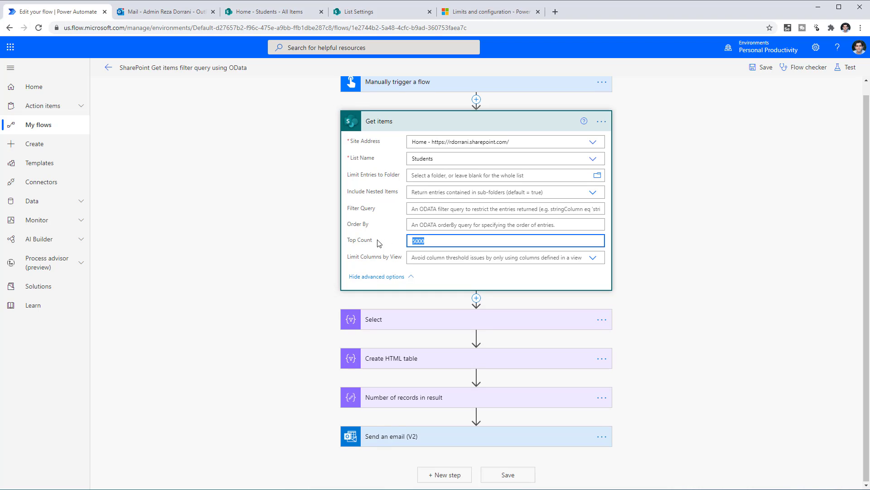
pyautogui.click(535, 275)
pyautogui.click(476, 298)
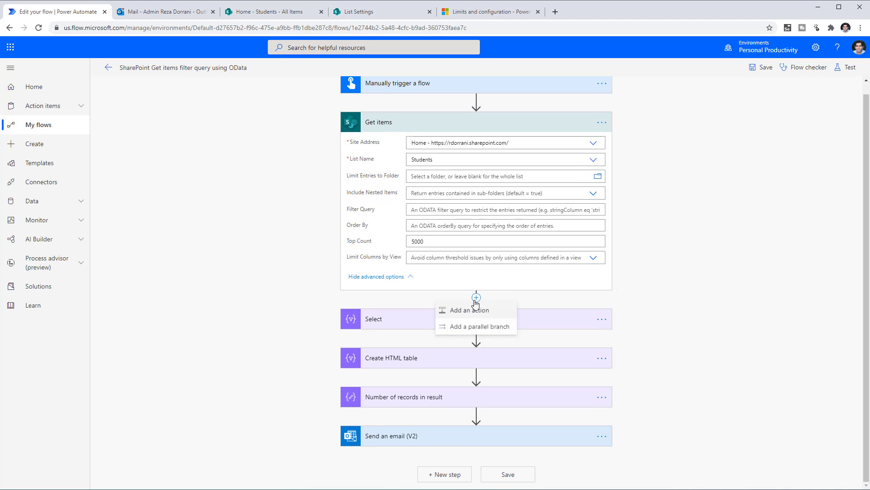
pyautogui.click(651, 285)
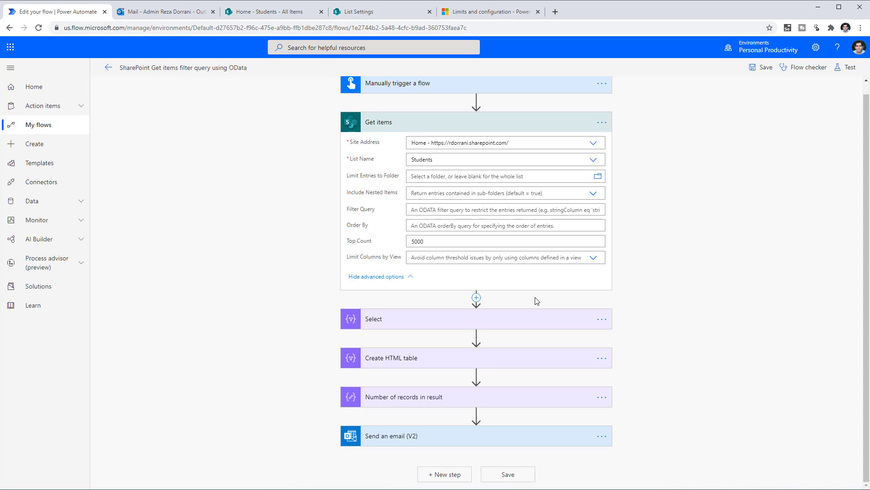
# Look over the Students list in SharePoint and the Filter Query field of the flow's Get items action
pyautogui.click(274, 12)
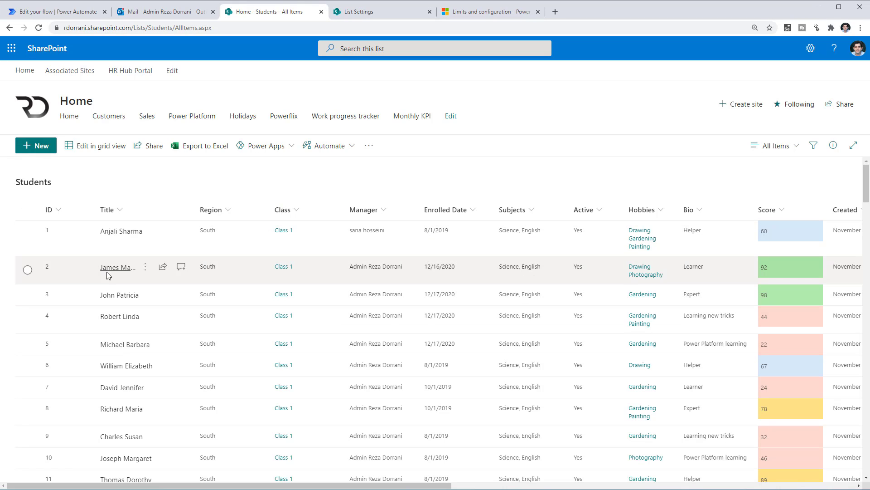
pyautogui.click(89, 14)
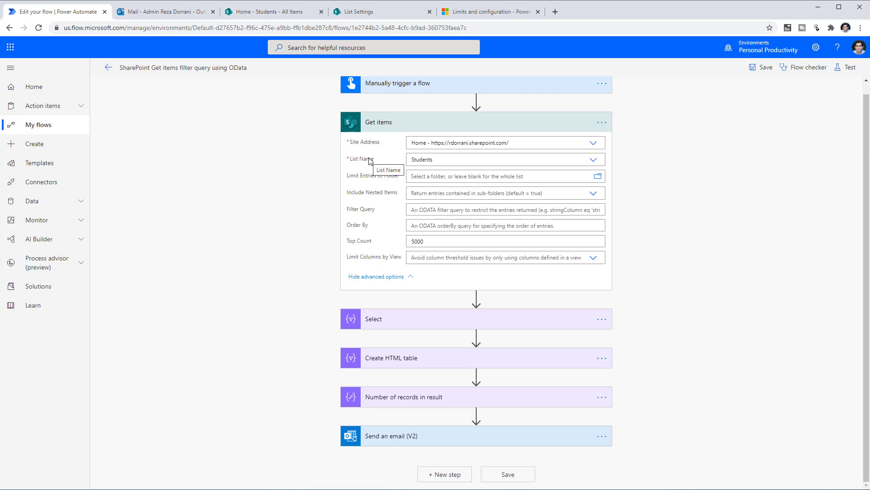
pyautogui.click(446, 210)
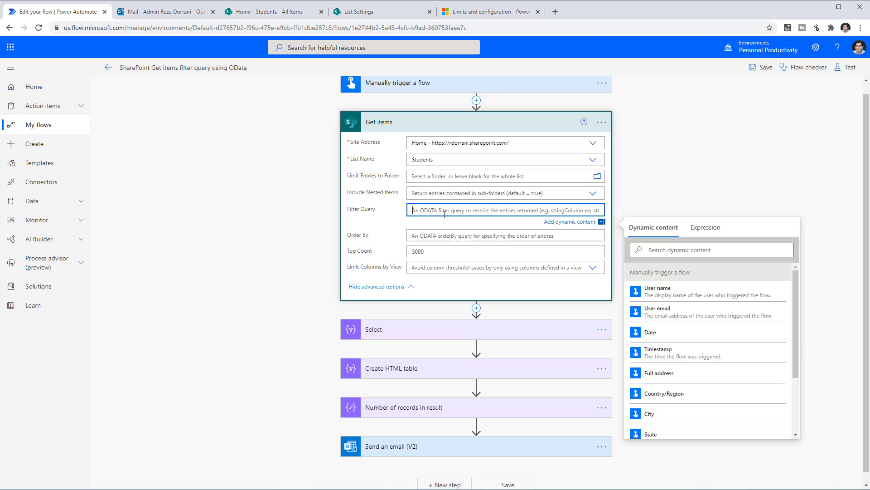
pyautogui.click(720, 172)
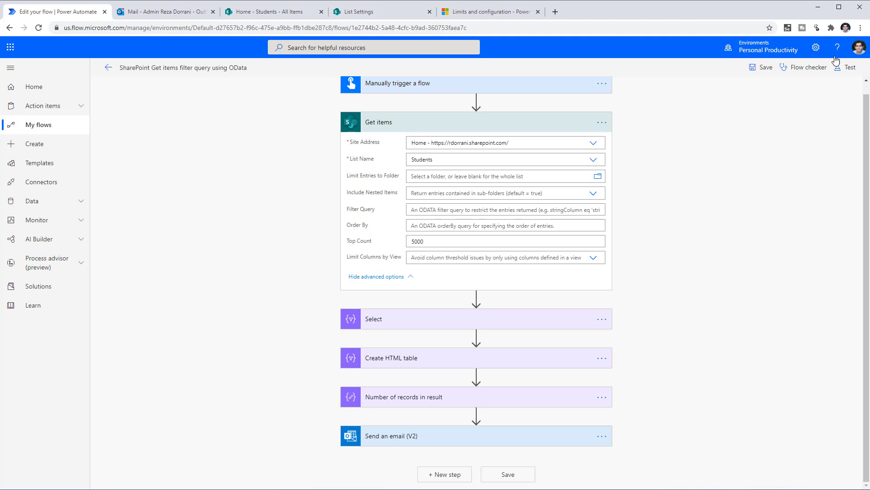
# Turn on Experimental Features in the Power Automate settings and save them
pyautogui.click(817, 51)
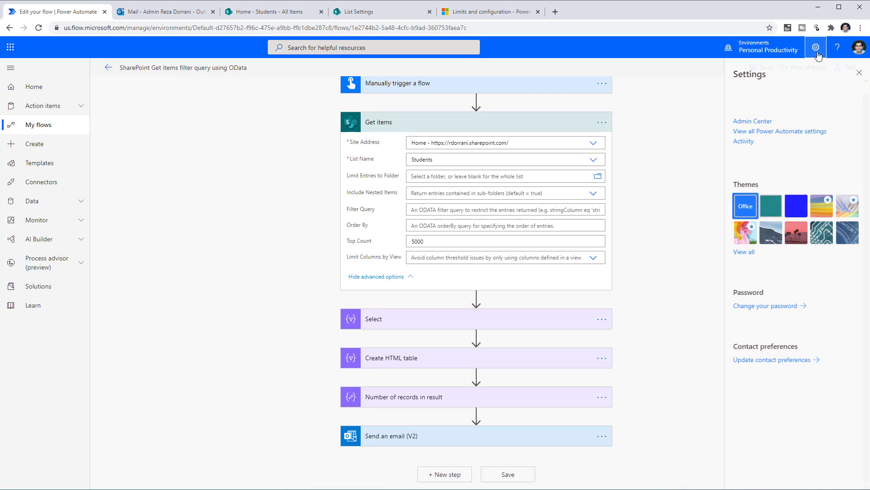
pyautogui.click(800, 132)
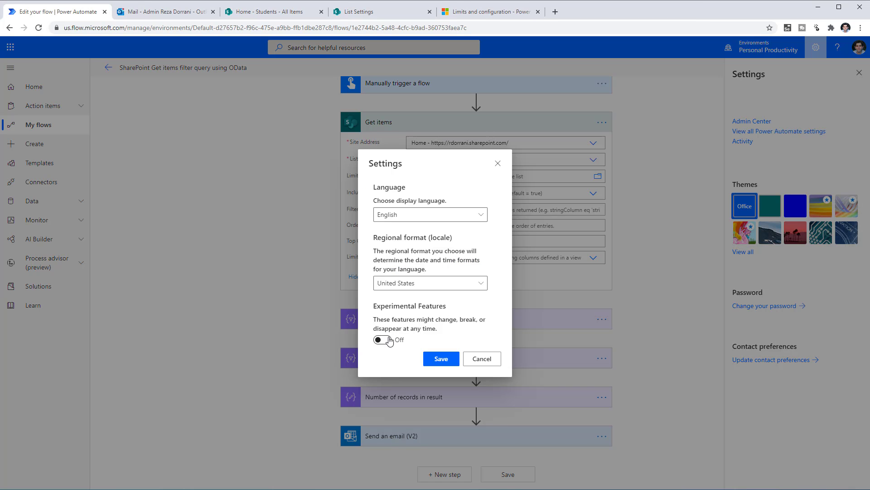
pyautogui.click(383, 340)
pyautogui.click(450, 357)
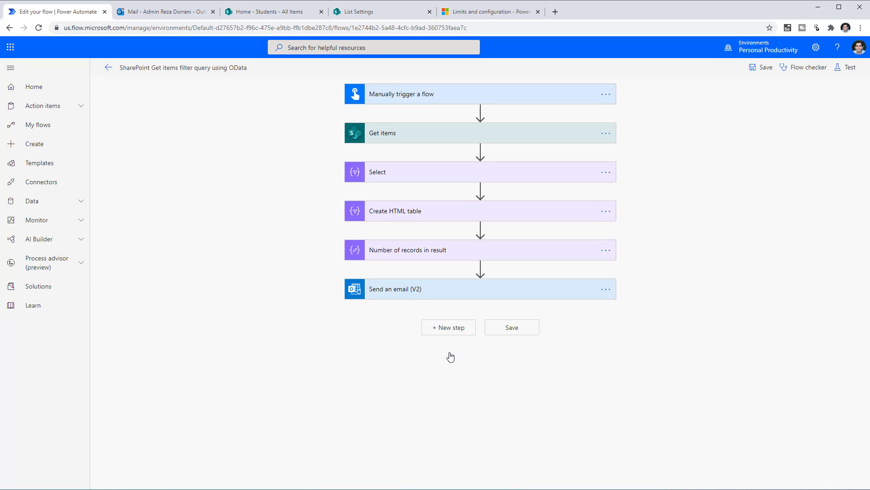
# In the advanced options of Get items, build a Filter Query where Title equals the full name of the student with ID 2
pyautogui.click(403, 136)
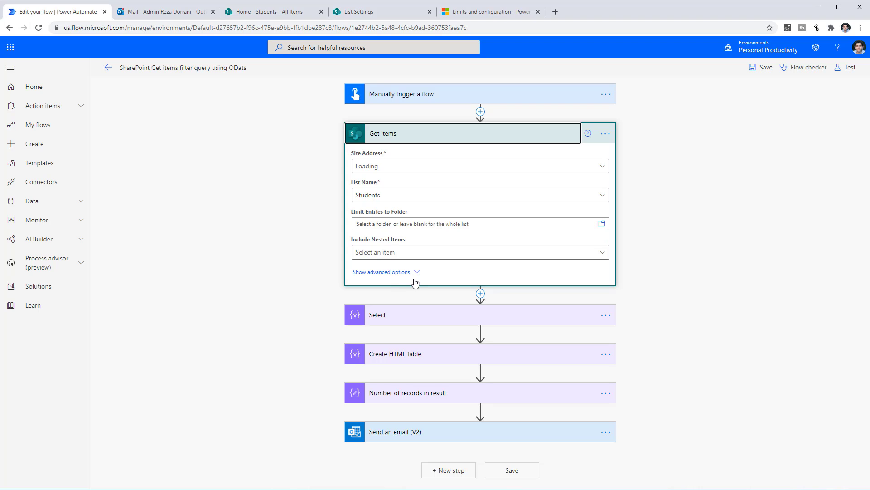
pyautogui.click(408, 274)
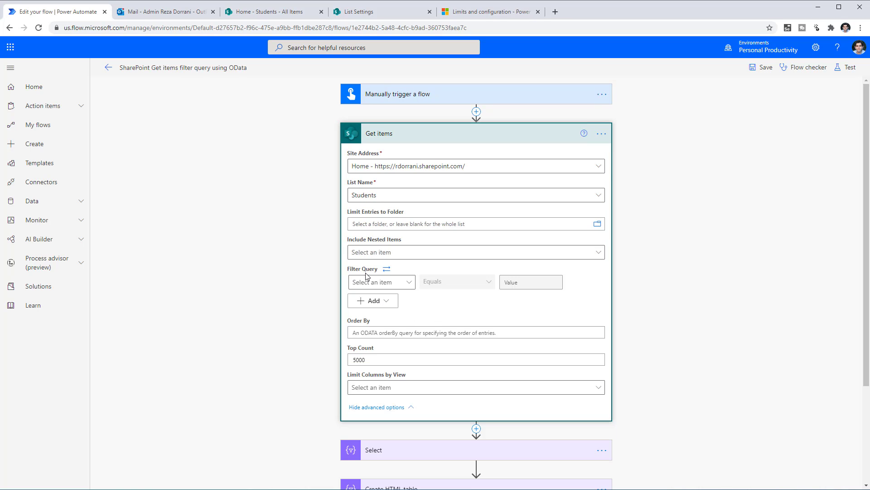
pyautogui.click(388, 282)
pyautogui.click(411, 282)
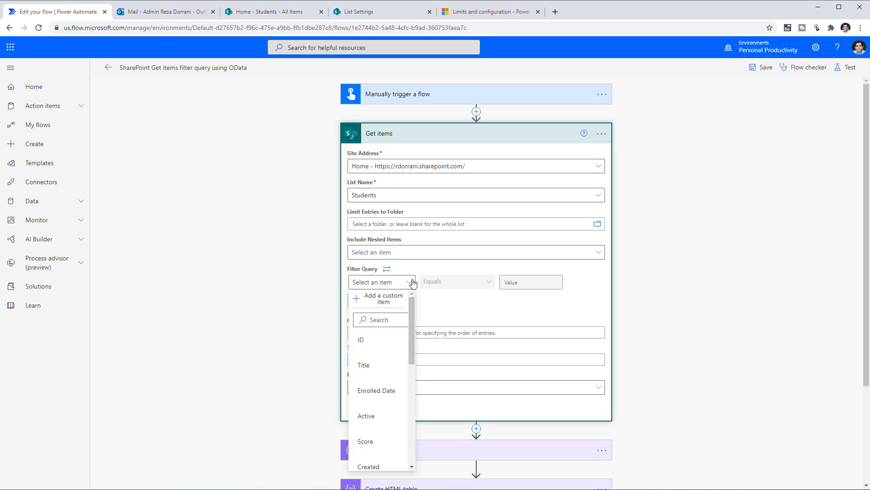
pyautogui.click(381, 366)
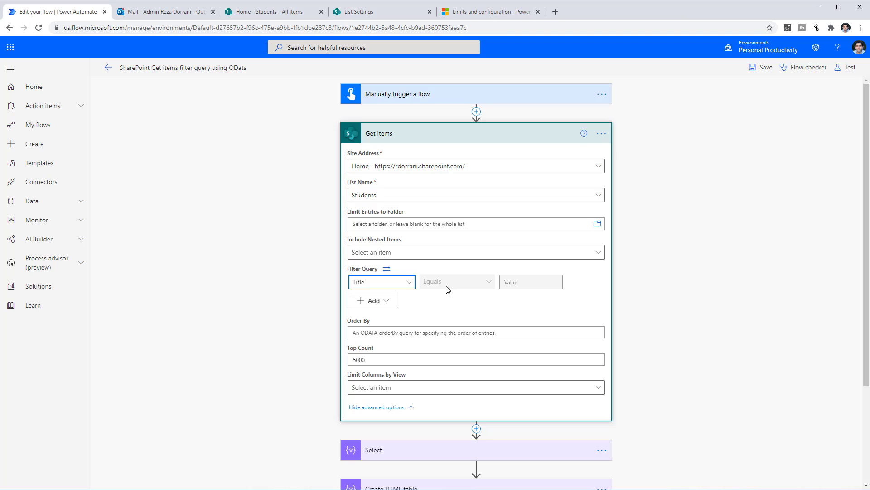
pyautogui.click(505, 292)
pyautogui.write('James Mary')
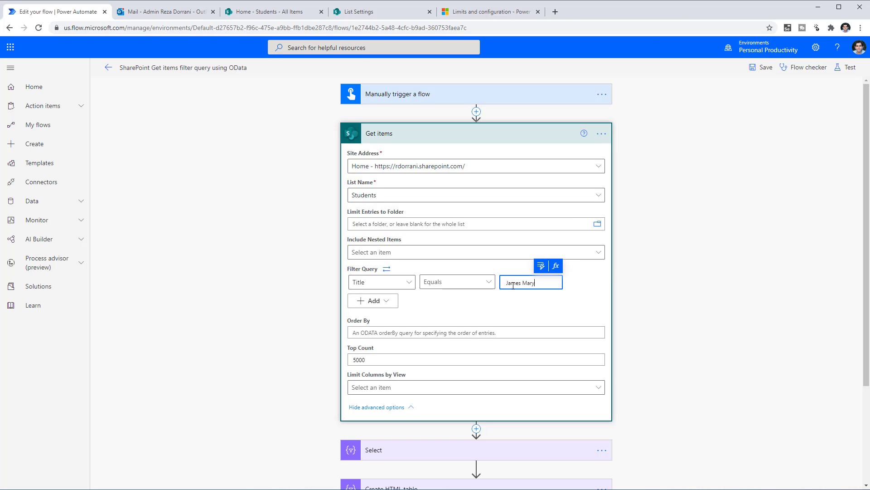
pyautogui.click(532, 298)
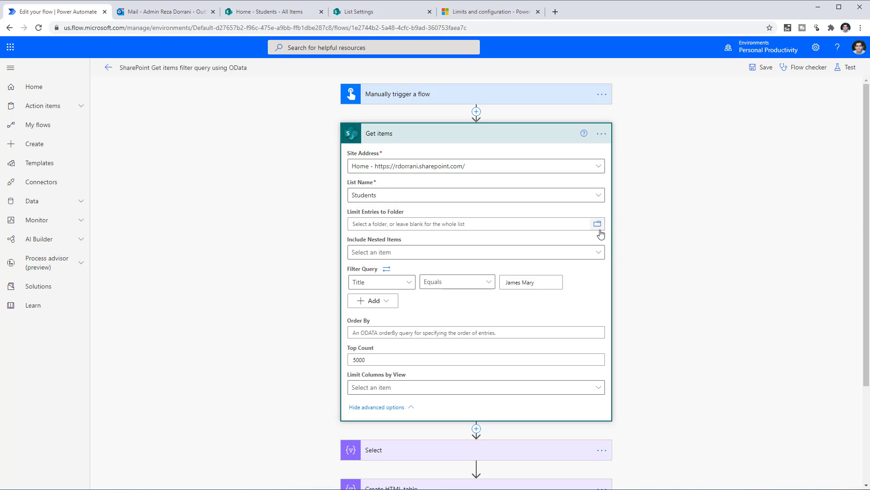
# Save and test the flow with a manual trigger, and open the newest OData Query Results email in Outlook
pyautogui.click(848, 73)
pyautogui.click(728, 89)
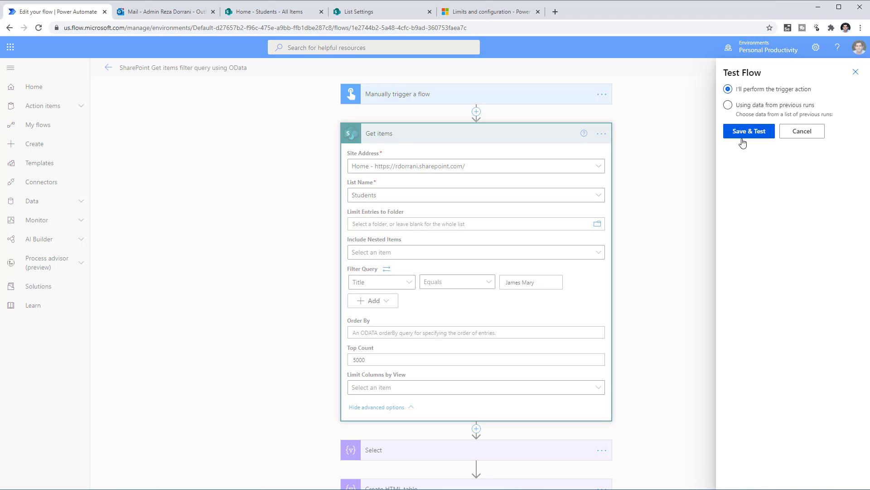
pyautogui.click(749, 122)
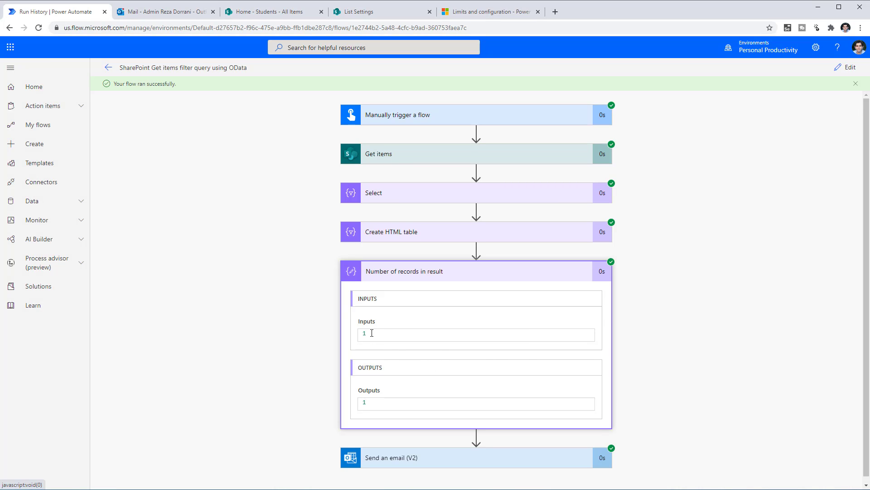
pyautogui.click(163, 11)
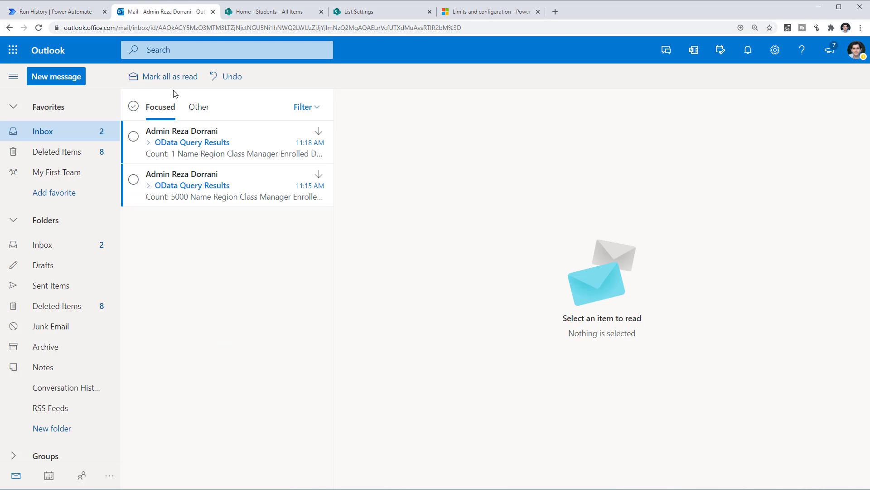
pyautogui.click(188, 141)
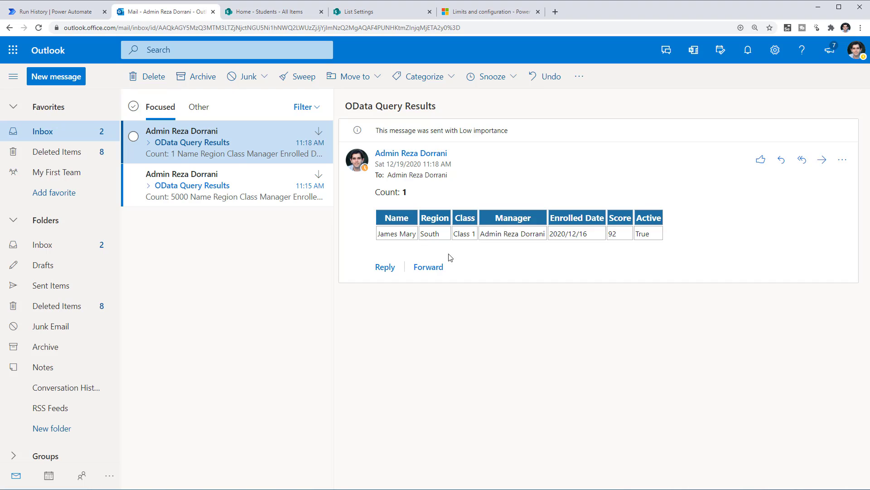
# Return to the flow run in Power Automate and reopen the flow for editing
pyautogui.click(32, 15)
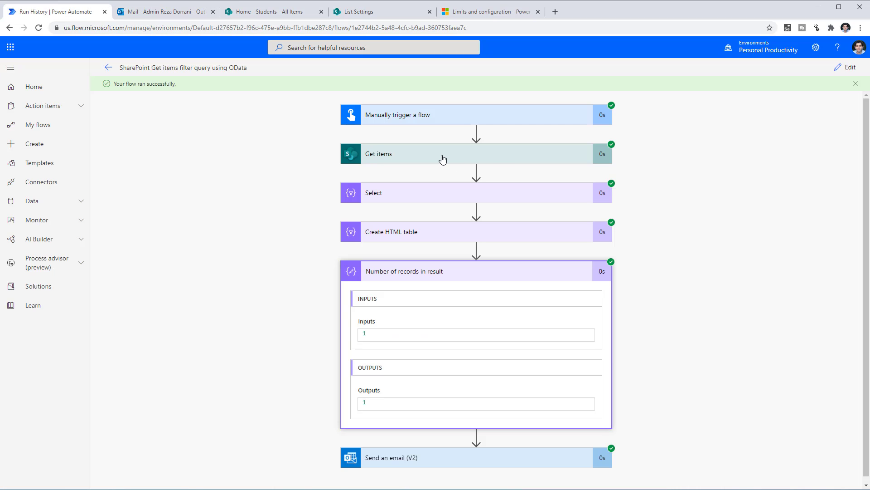
pyautogui.click(848, 68)
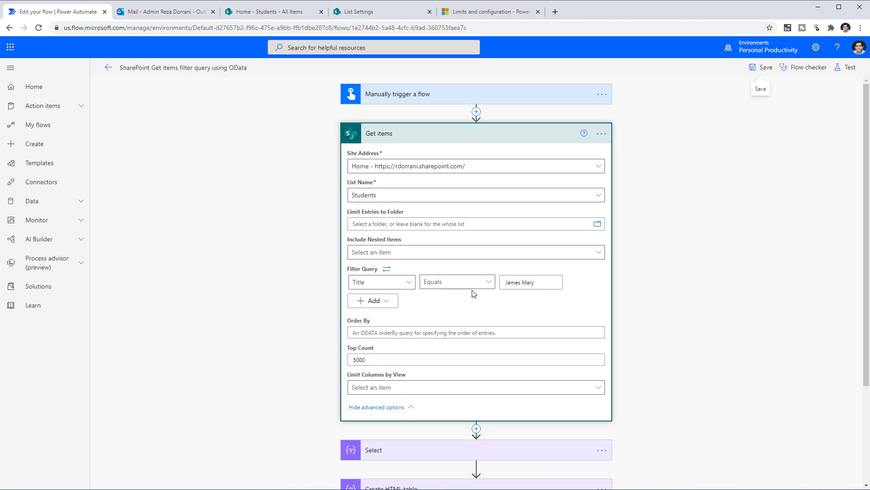
pyautogui.scroll(-1, 474, 294)
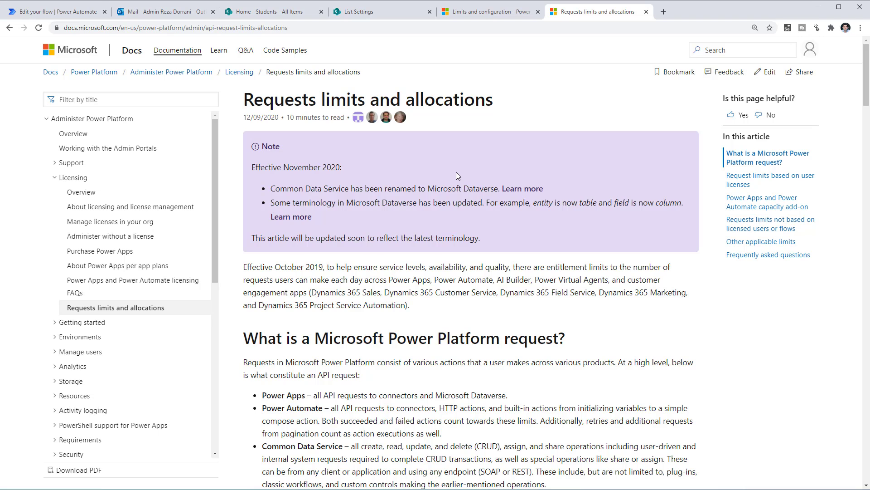
# Examine the request limits based on user licenses in the Requests limits and allocations documentation, and return to the flow
pyautogui.scroll(-10, 448, 239)
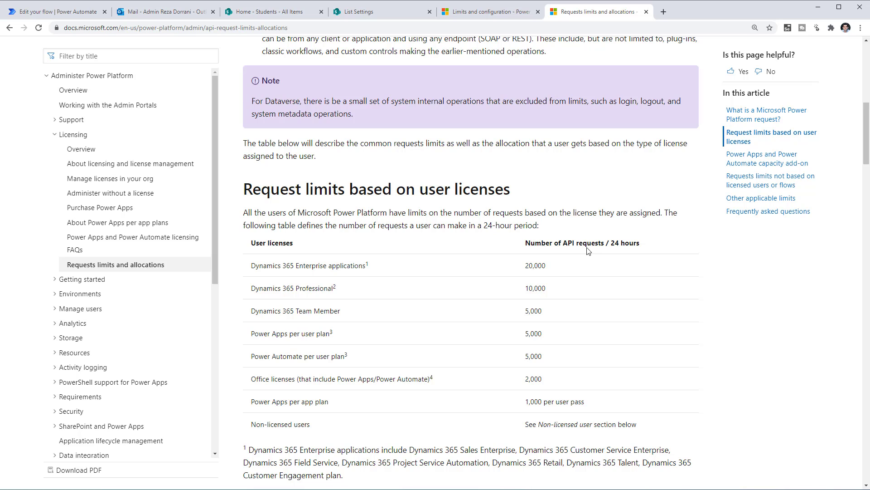
pyautogui.click(86, 12)
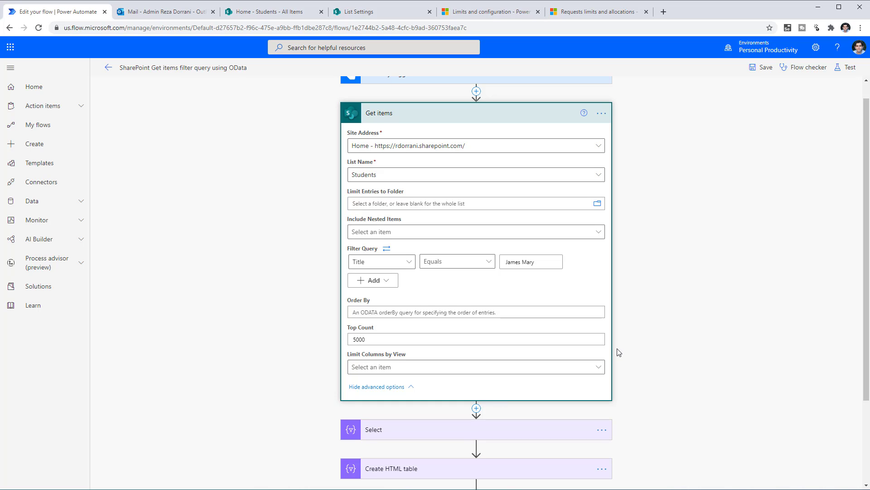
# Inspect the expression in the Inputs of the Number of records in result action
pyautogui.scroll(-2, 644, 369)
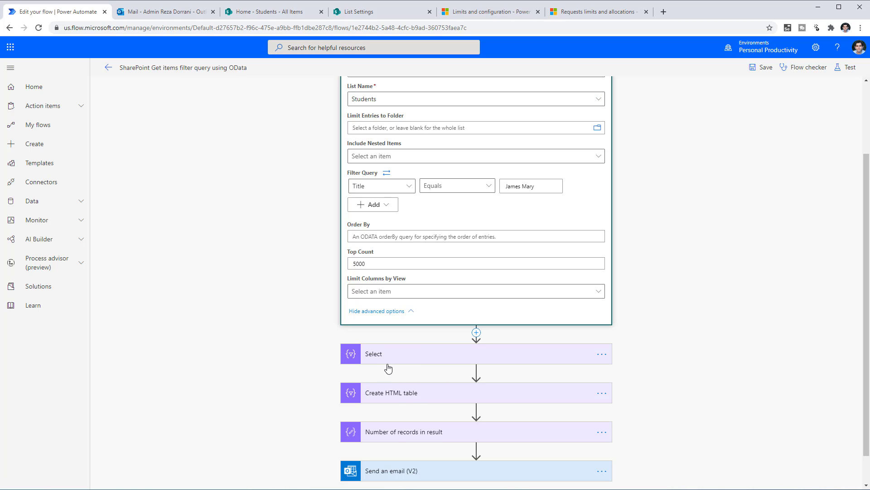
pyautogui.click(413, 432)
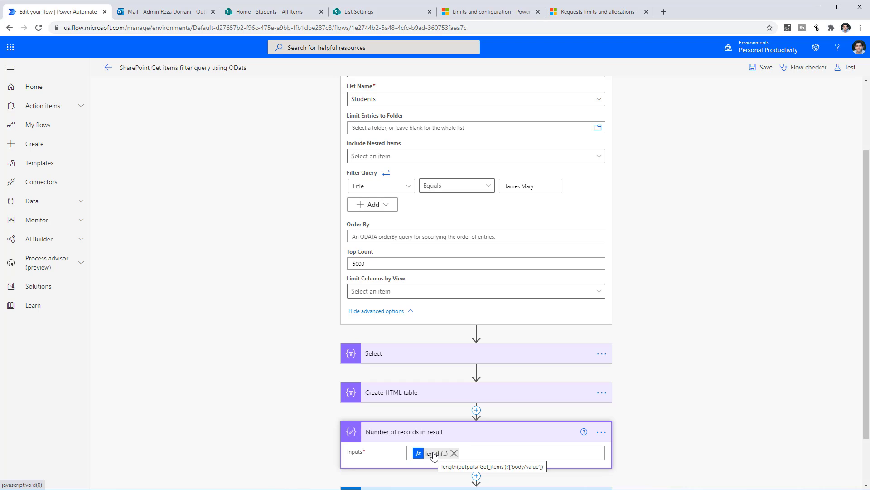
pyautogui.scroll(3, 582, 217)
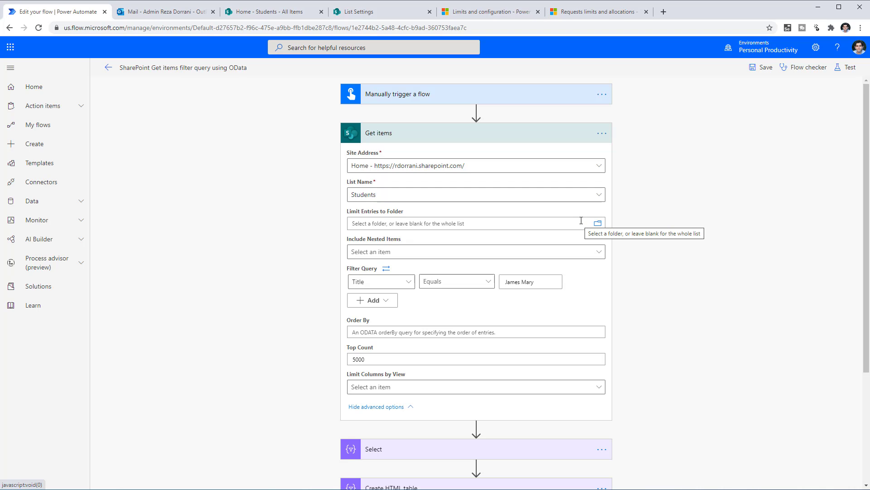
# Browse the columns offered for the Get items Filter Query condition and keep Title selected
pyautogui.click(396, 287)
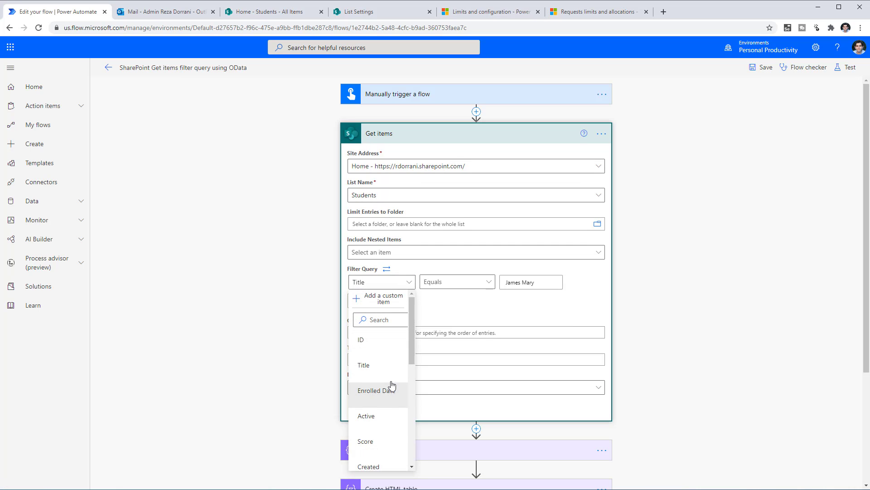
pyautogui.scroll(-6, 392, 385)
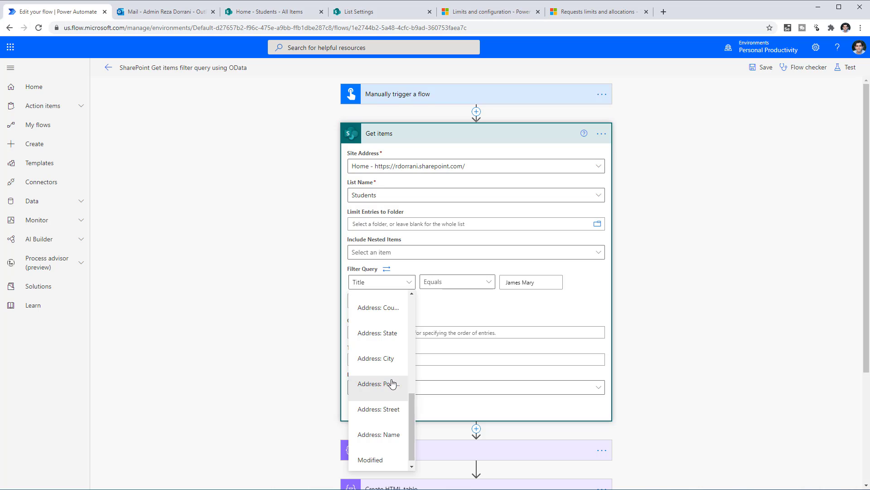
pyautogui.scroll(6, 393, 423)
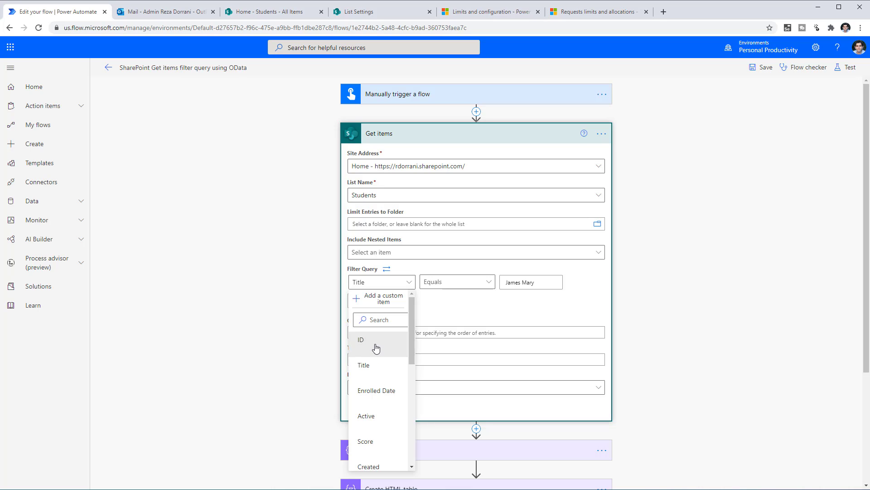
pyautogui.scroll(-2, 382, 401)
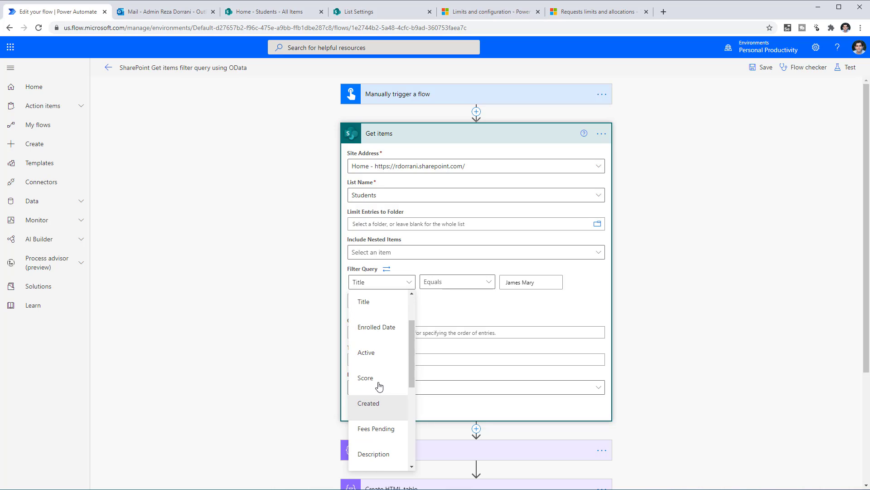
pyautogui.scroll(-5, 380, 363)
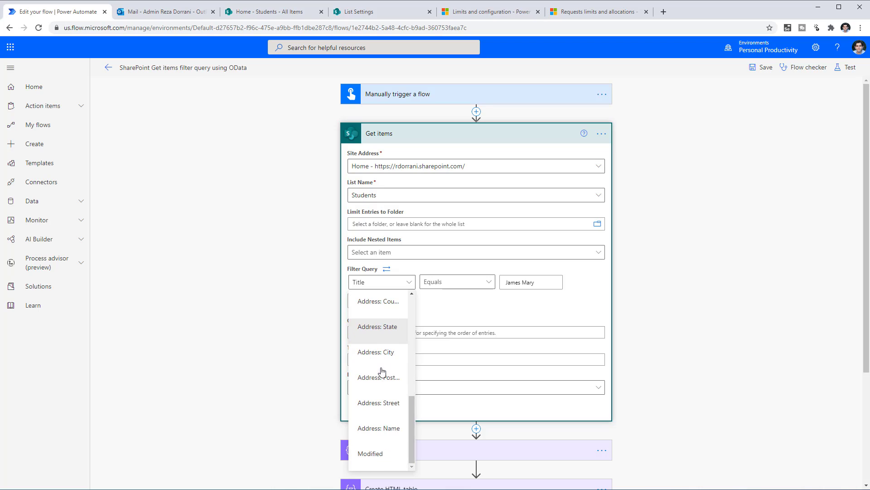
pyautogui.scroll(8, 381, 376)
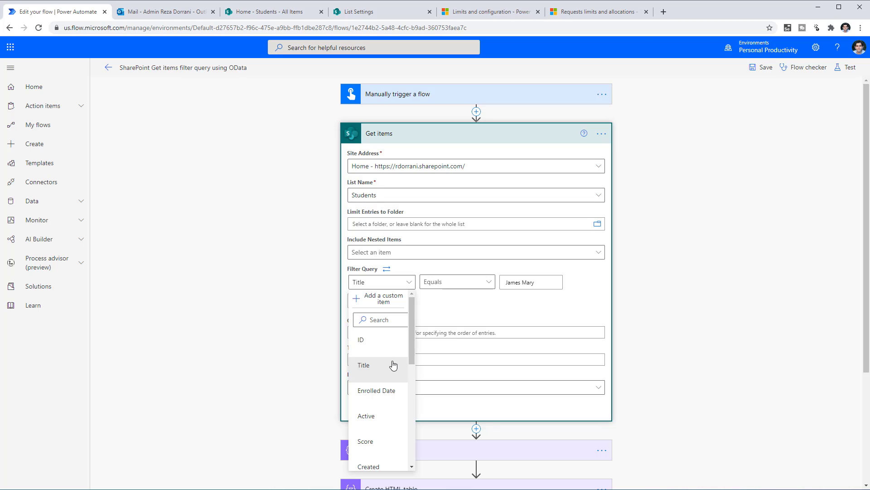
pyautogui.click(393, 365)
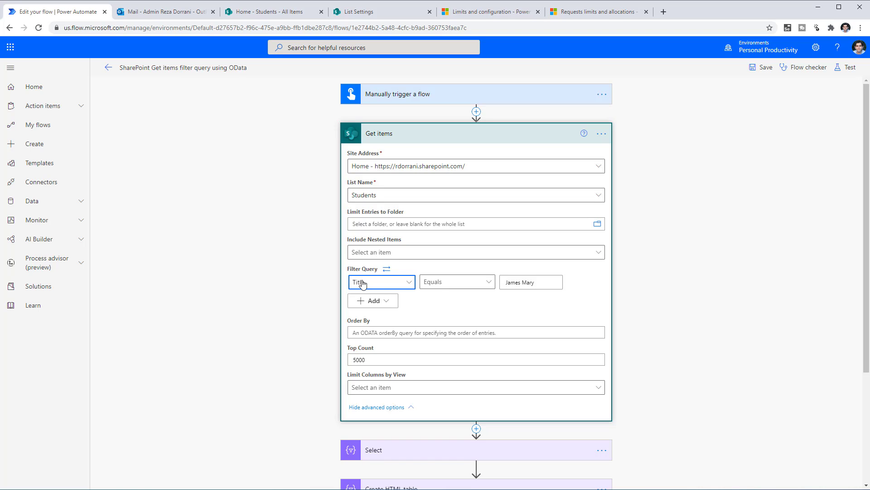
# Show the Get items Filter Query as OData text and examine the column name and operator in the expression
pyautogui.click(387, 270)
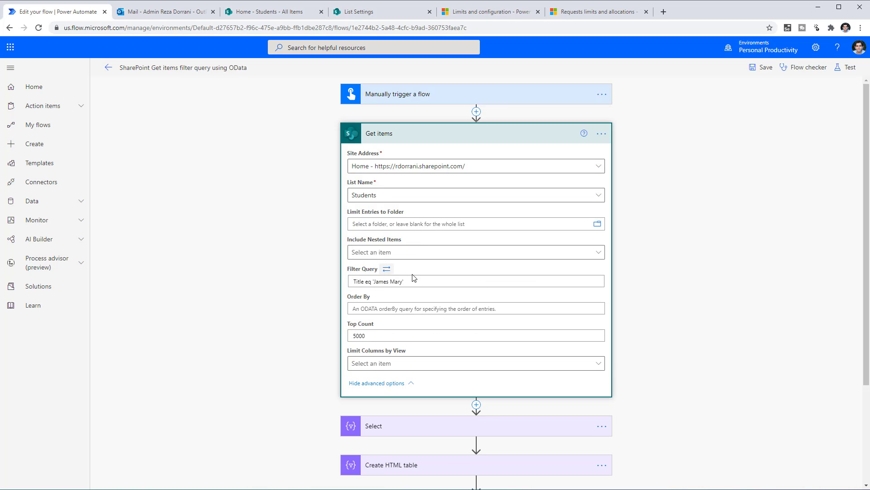
pyautogui.moveTo(404, 282); pyautogui.dragTo(375, 282)
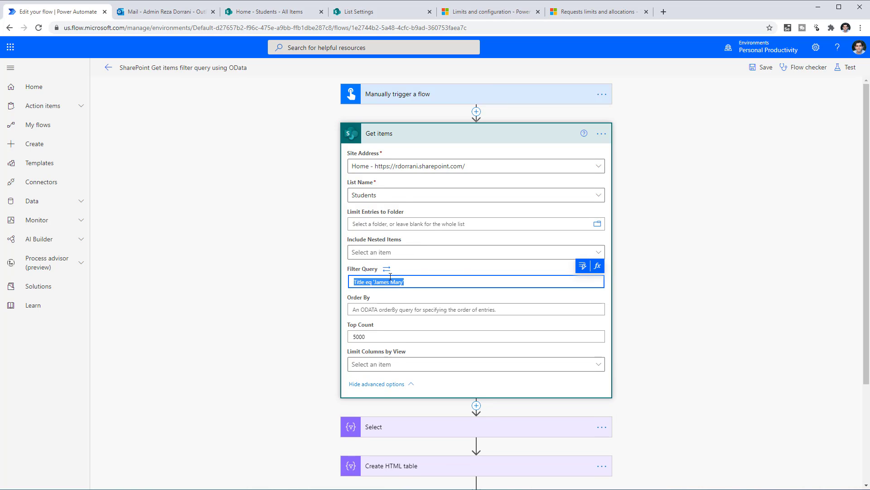
pyautogui.click(721, 295)
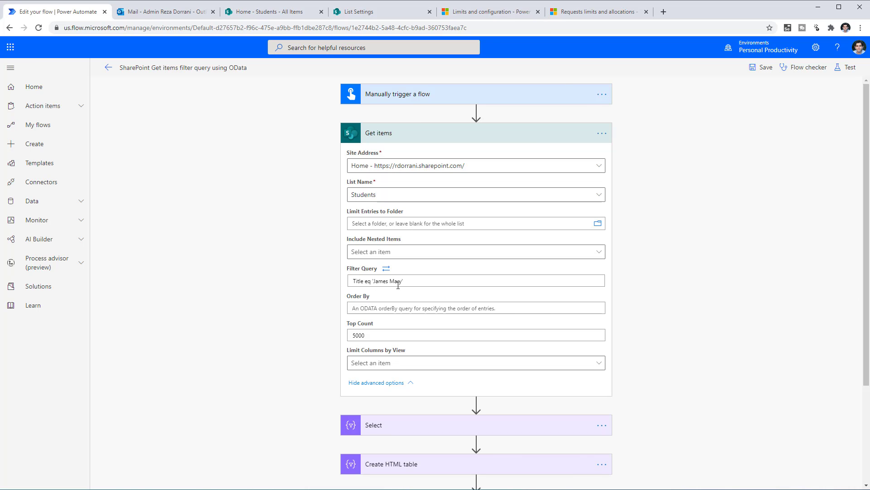
pyautogui.moveTo(353, 284); pyautogui.dragTo(389, 286)
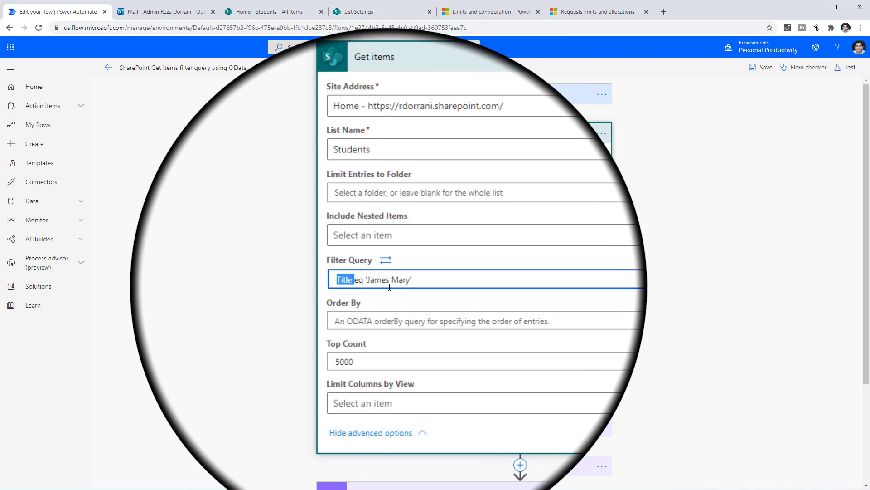
pyautogui.click(624, 320)
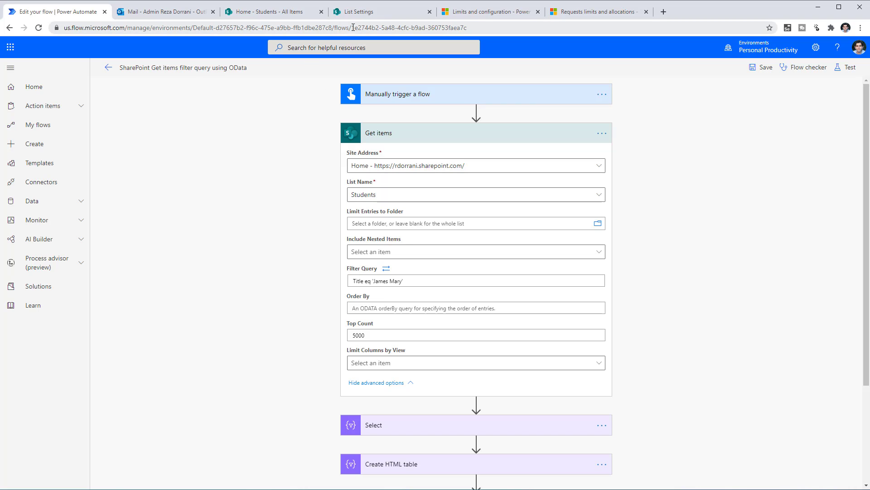
# Look up the internal name of the Enrolled Date column in the Students list settings, and return to the flow
pyautogui.click(358, 11)
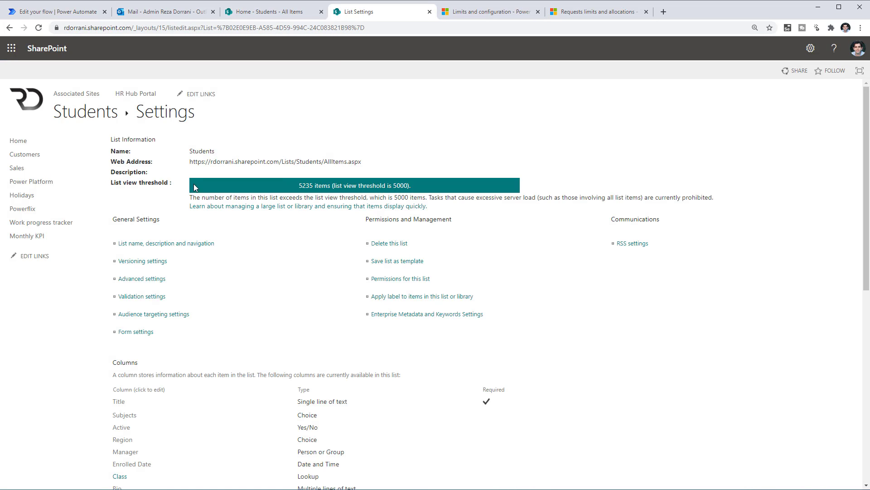
pyautogui.scroll(-3, 266, 318)
pyautogui.scroll(-2, 265, 317)
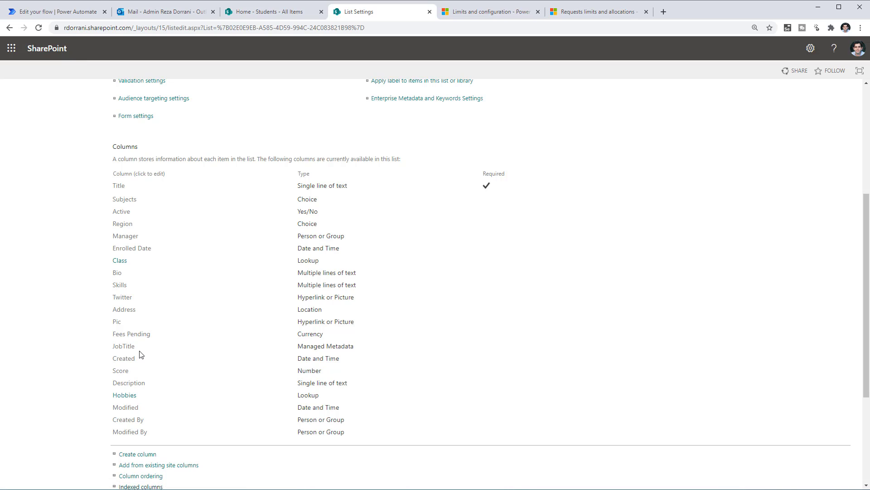
pyautogui.scroll(-1, 129, 262)
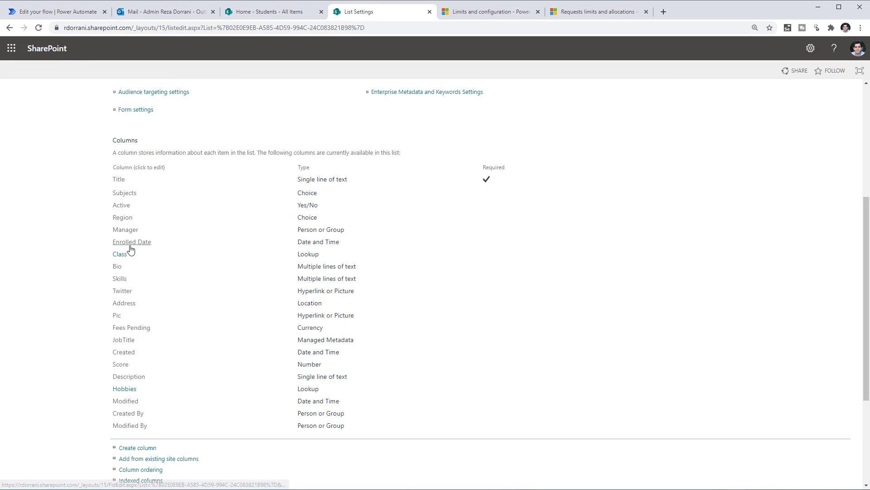
pyautogui.click(136, 245)
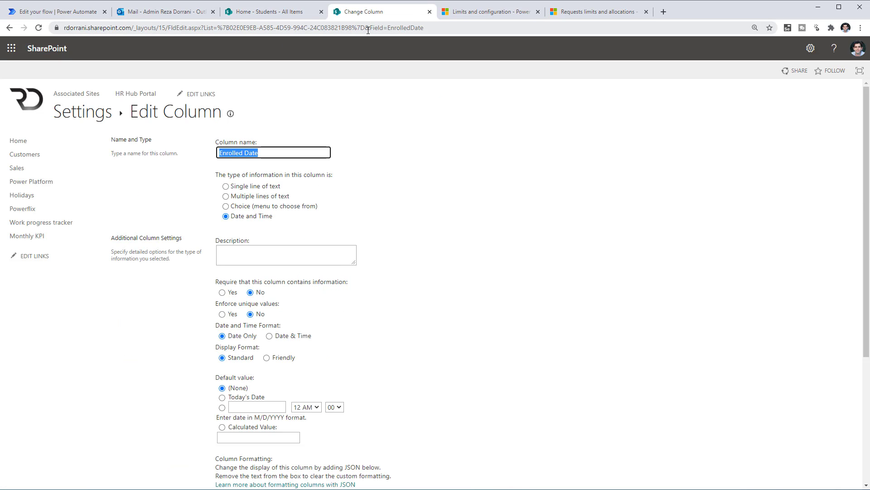
pyautogui.moveTo(365, 28); pyautogui.dragTo(424, 30)
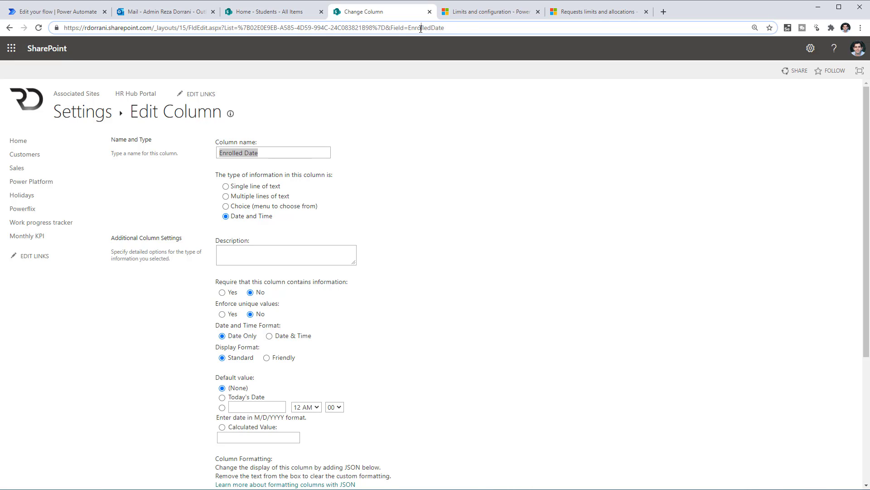
pyautogui.doubleClick(421, 29)
pyautogui.click(82, 15)
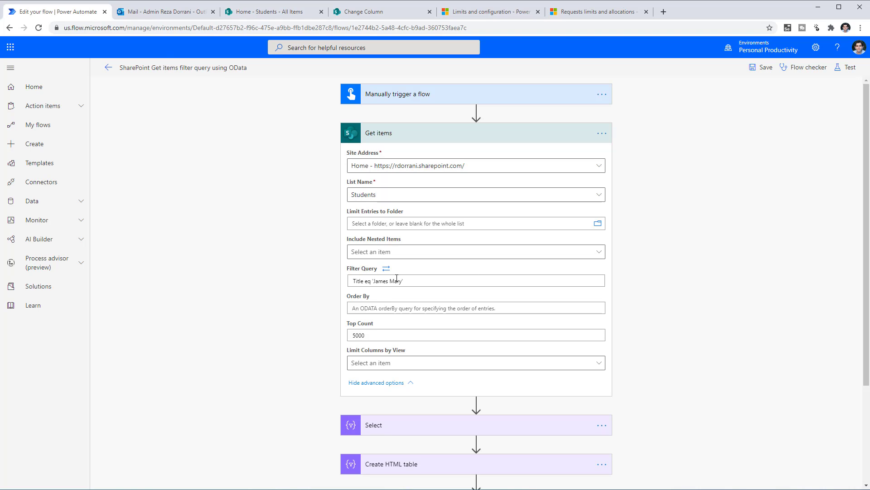
# Choose Enrolled Date as the column in the Filter Query builder and examine the column name in the resulting OData text
pyautogui.click(386, 268)
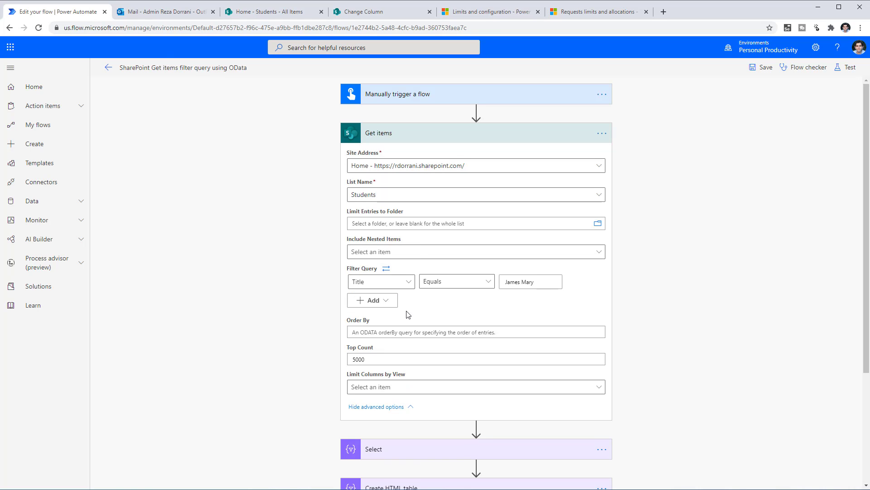
pyautogui.click(405, 286)
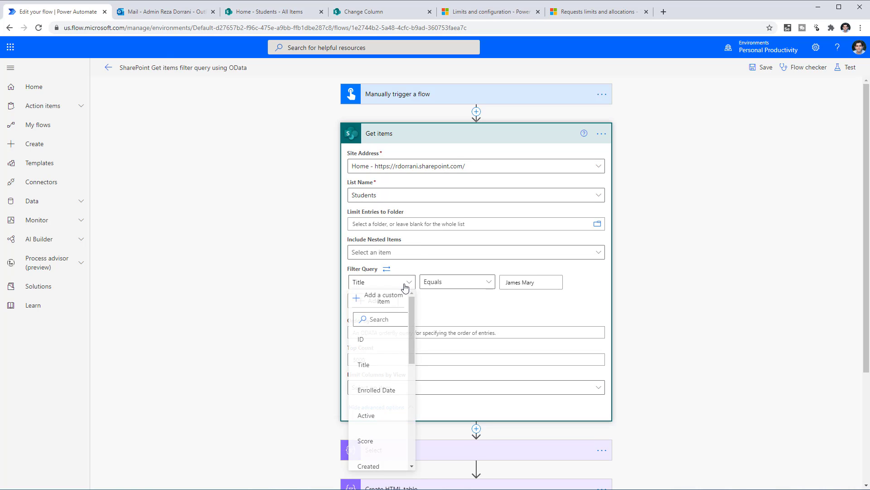
pyautogui.click(374, 391)
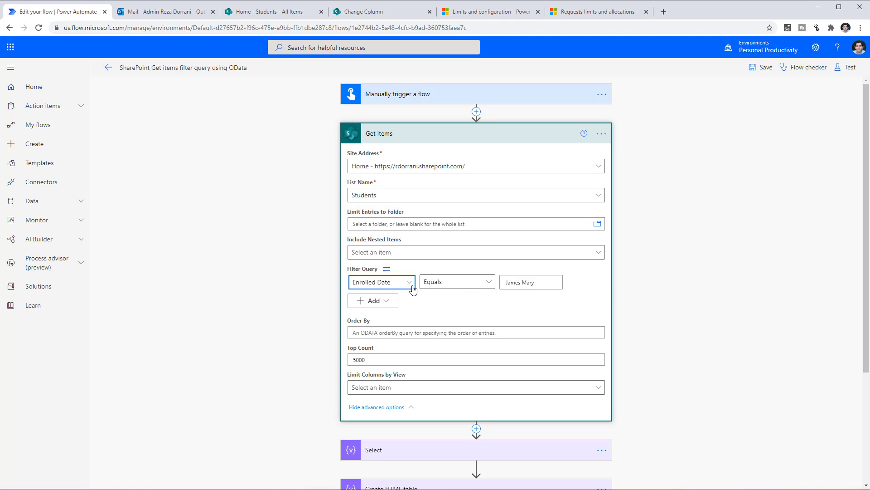
pyautogui.click(387, 271)
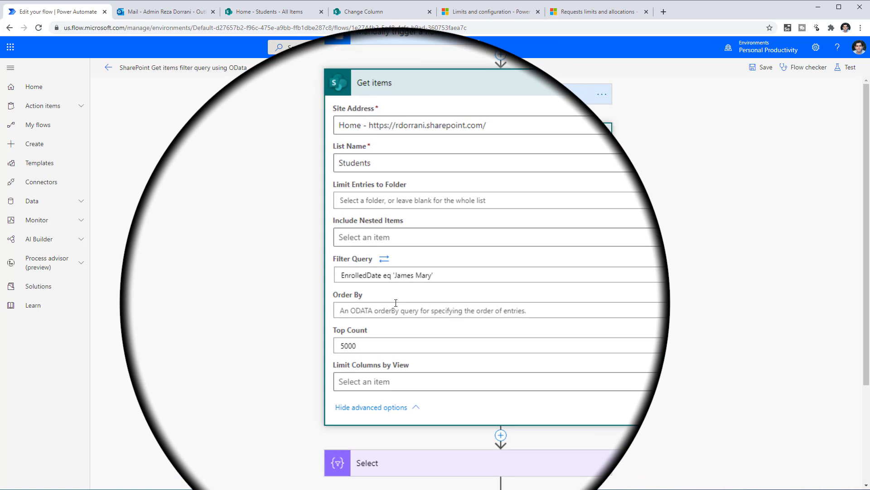
pyautogui.doubleClick(370, 282)
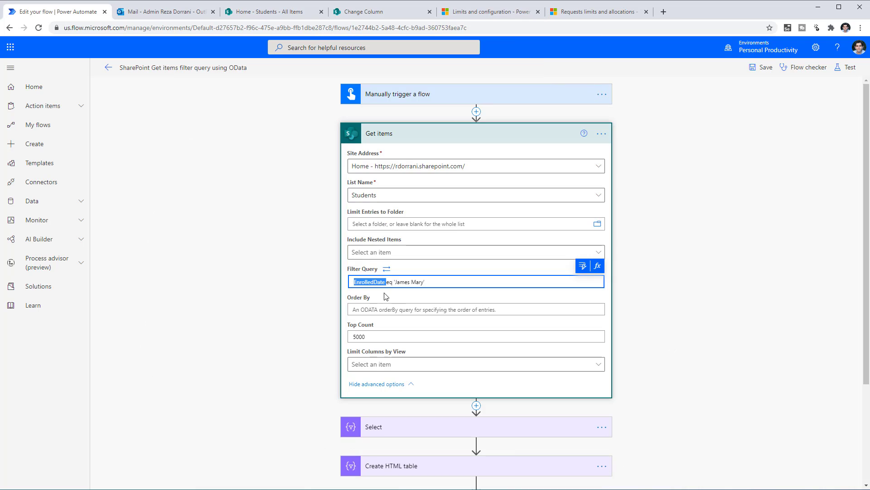
pyautogui.click(386, 284)
pyautogui.doubleClick(351, 283)
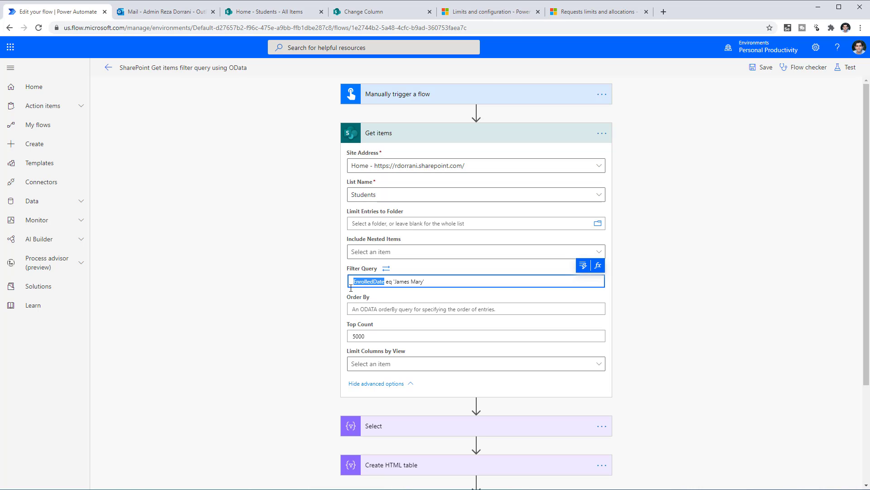
# Bring back the Filter Query builder and set the condition's column to Title
pyautogui.click(386, 268)
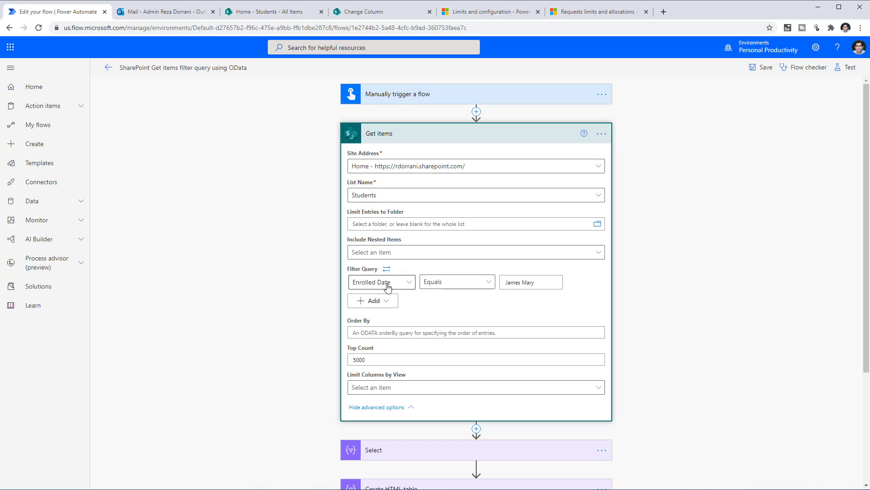
pyautogui.click(388, 287)
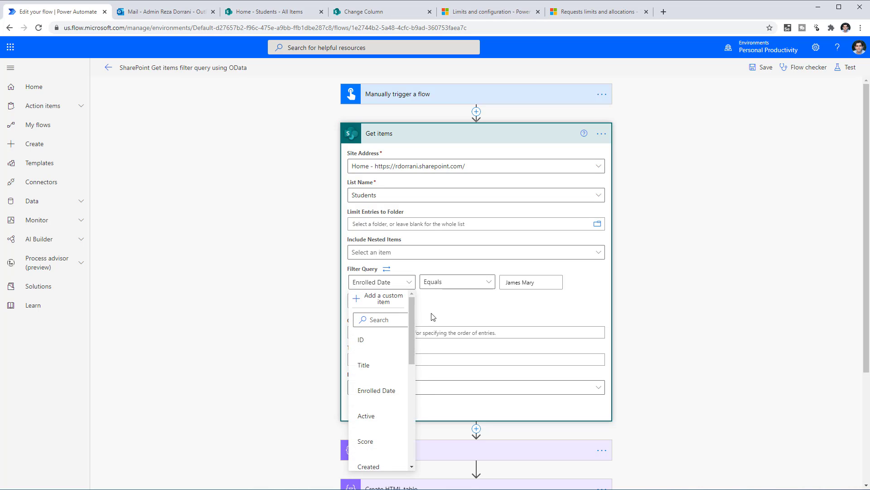
pyautogui.click(445, 311)
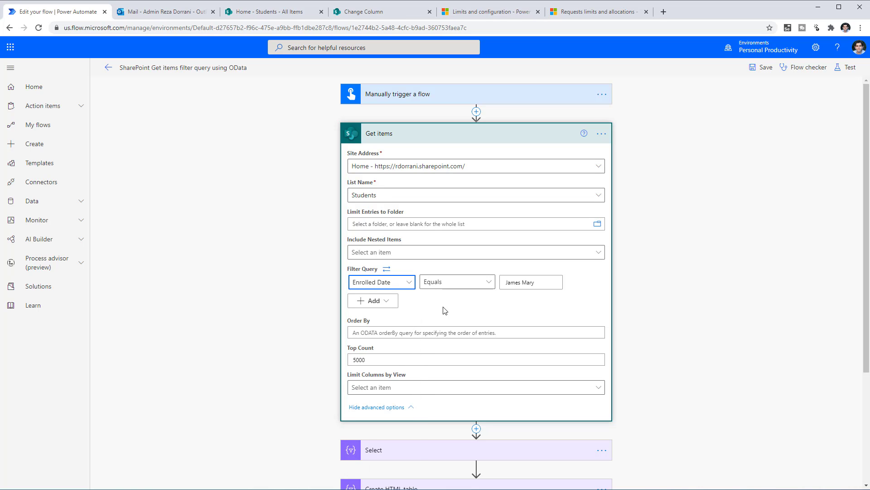
pyautogui.click(399, 282)
pyautogui.click(379, 365)
# Consult the Students list, add a second row to the Filter Query, and combine the conditions with Or
pyautogui.click(292, 11)
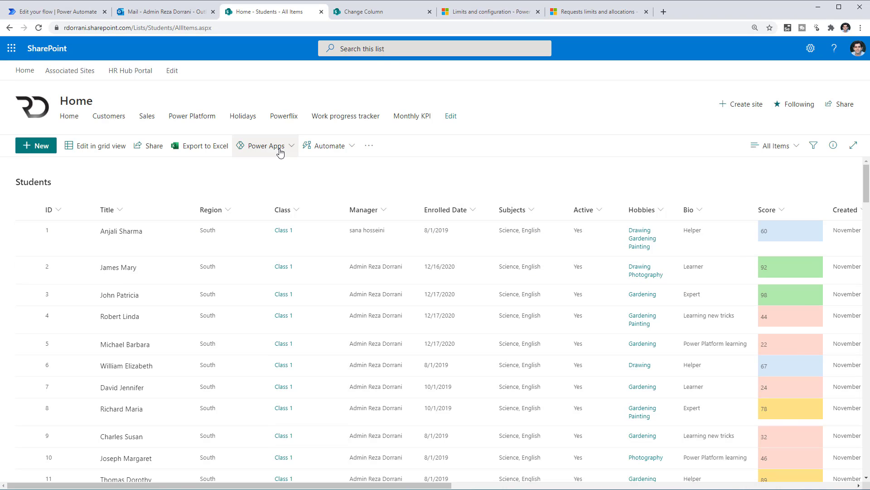
pyautogui.click(64, 12)
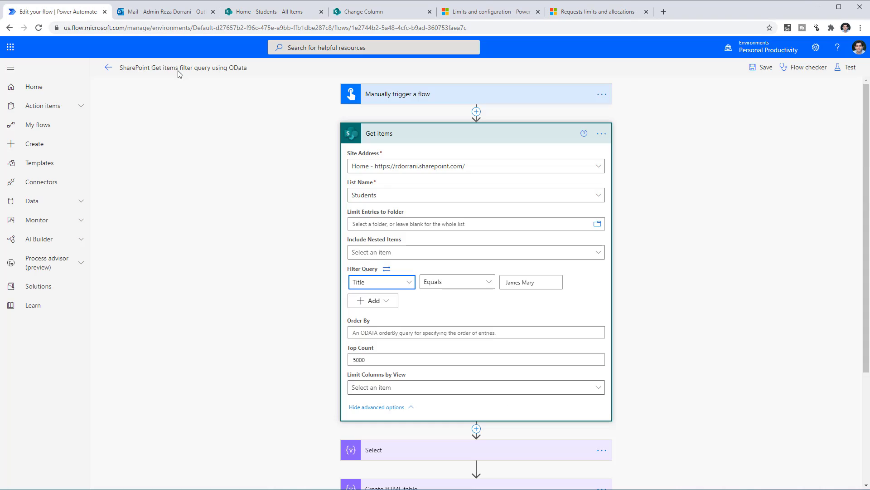
pyautogui.click(371, 304)
pyautogui.click(369, 316)
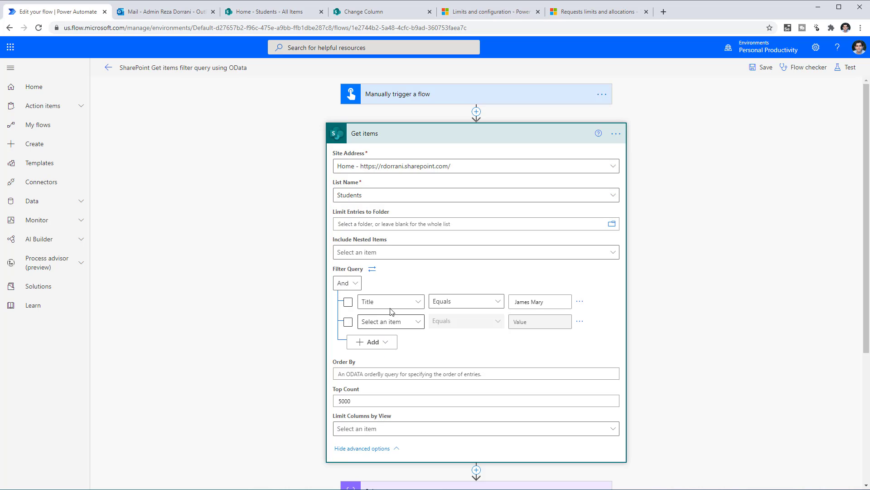
pyautogui.click(356, 285)
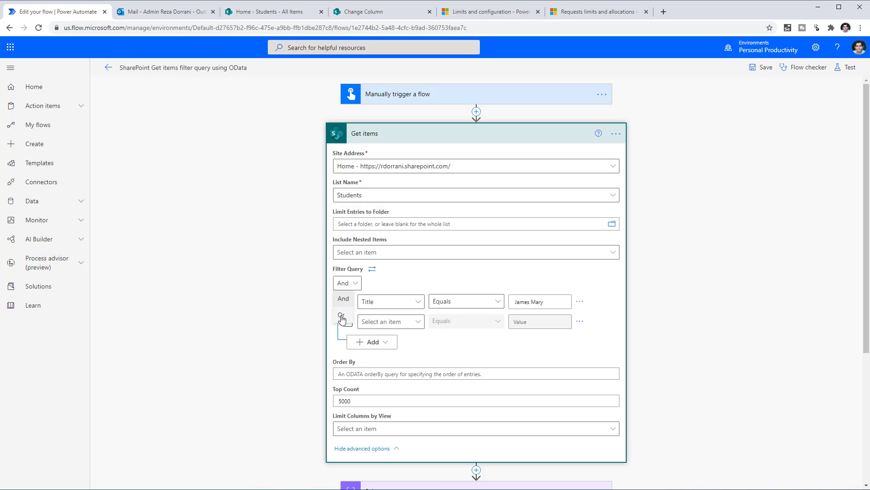
pyautogui.click(342, 318)
# Fill in the second Filter Query condition as Title Equals the full name of the student with ID 3
pyautogui.click(403, 325)
pyautogui.click(376, 209)
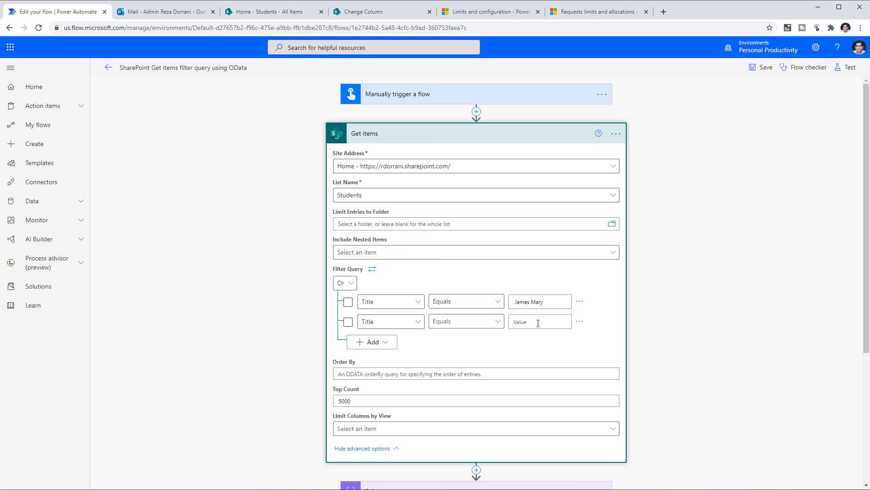
pyautogui.click(538, 323)
pyautogui.write('John Patricia')
pyautogui.click(521, 347)
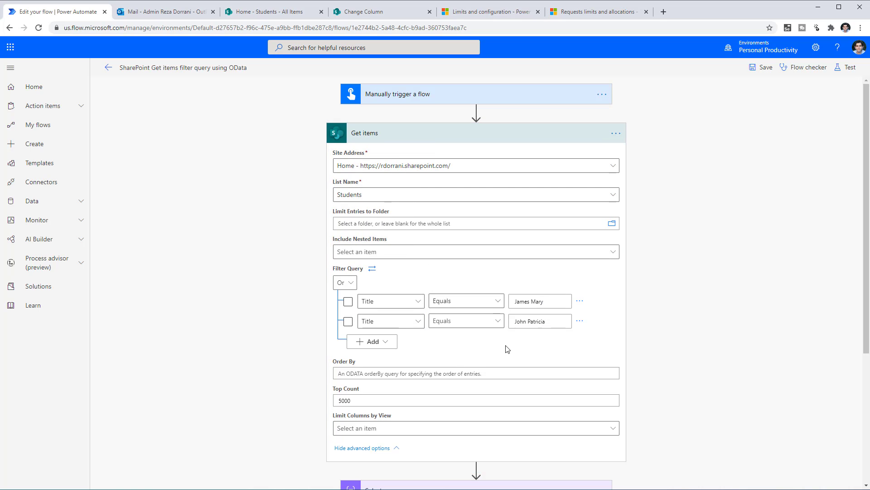
# Compare the combined Or filter in the builder with its OData text, and leave the Filter Query as text
pyautogui.click(372, 270)
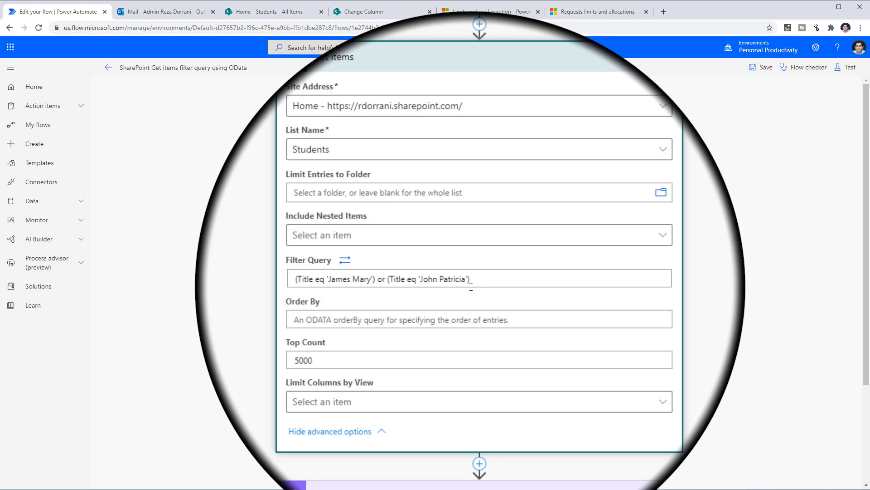
pyautogui.click(372, 269)
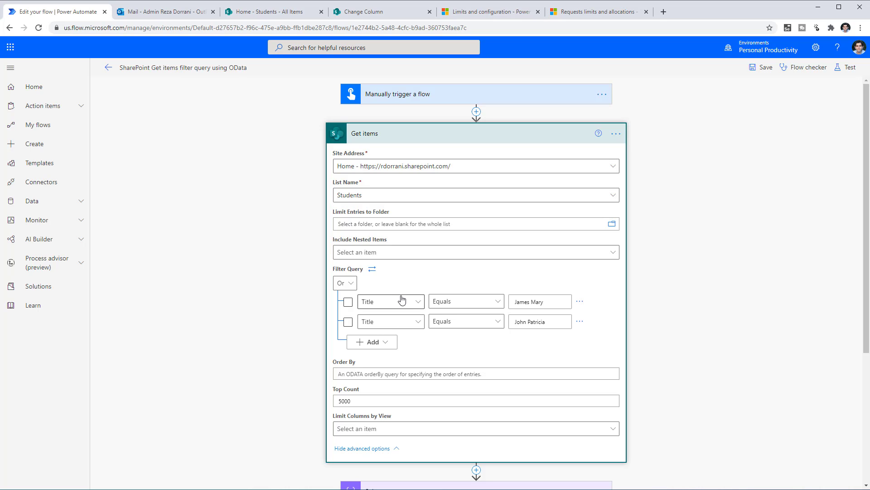
pyautogui.click(372, 270)
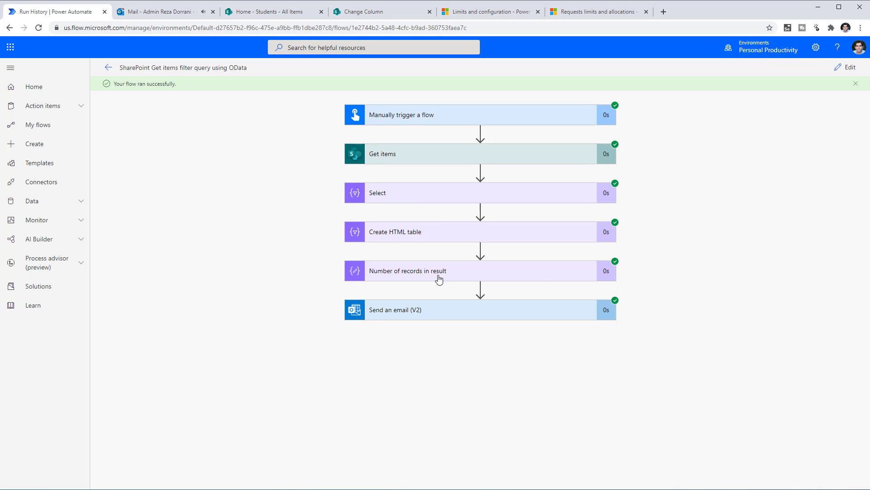
# Examine the Number of records in result output of the flow run, and check the mailbox
pyautogui.click(439, 277)
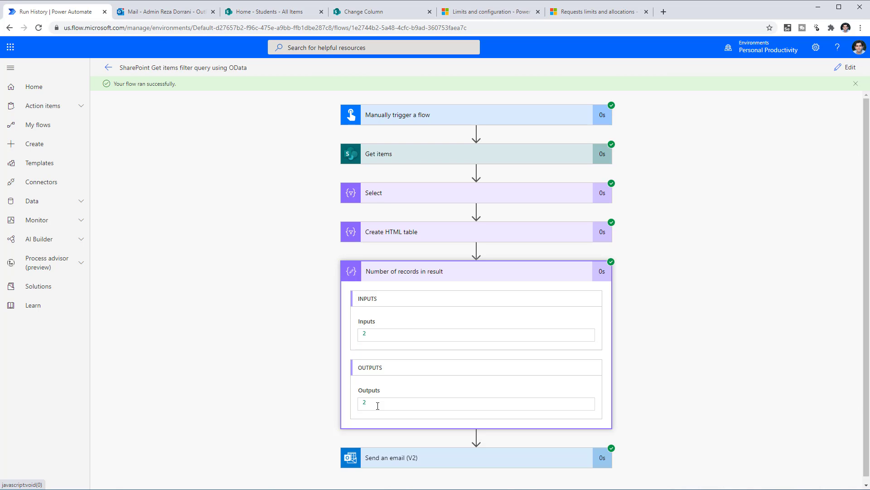
pyautogui.click(156, 14)
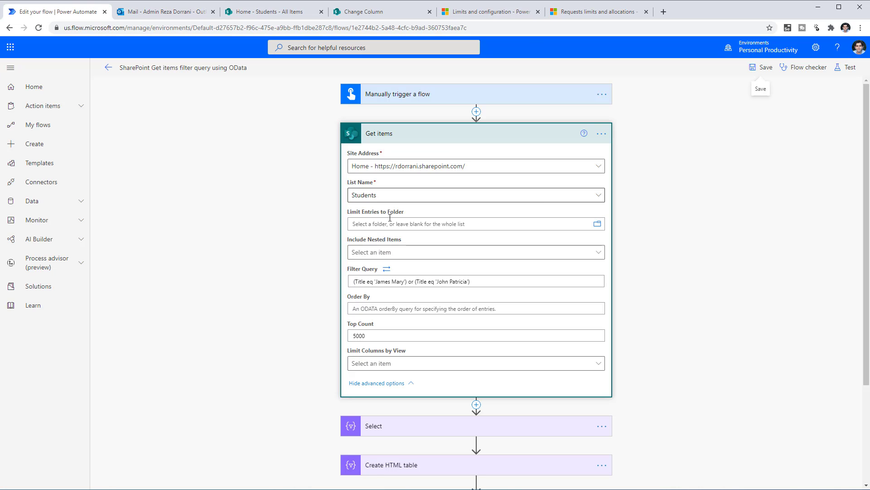
# Start a new Filter Query condition on the Title column, check its operators, and consult the Students list
pyautogui.click(386, 269)
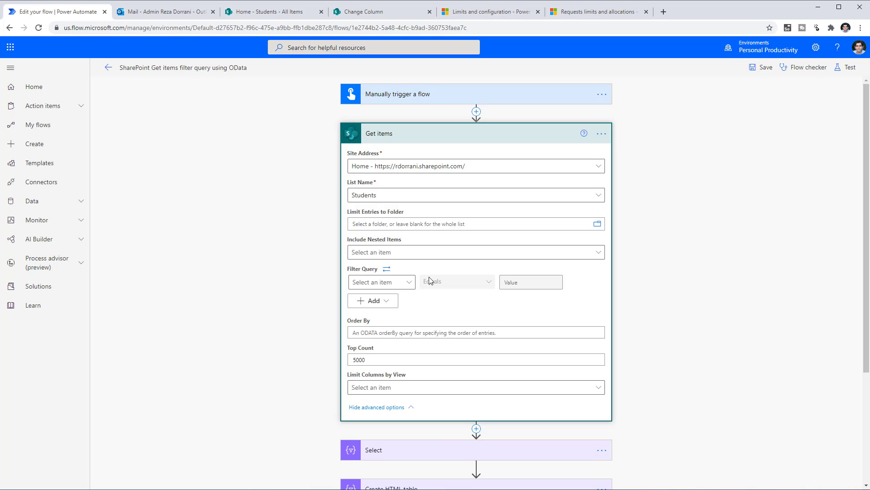
pyautogui.click(385, 282)
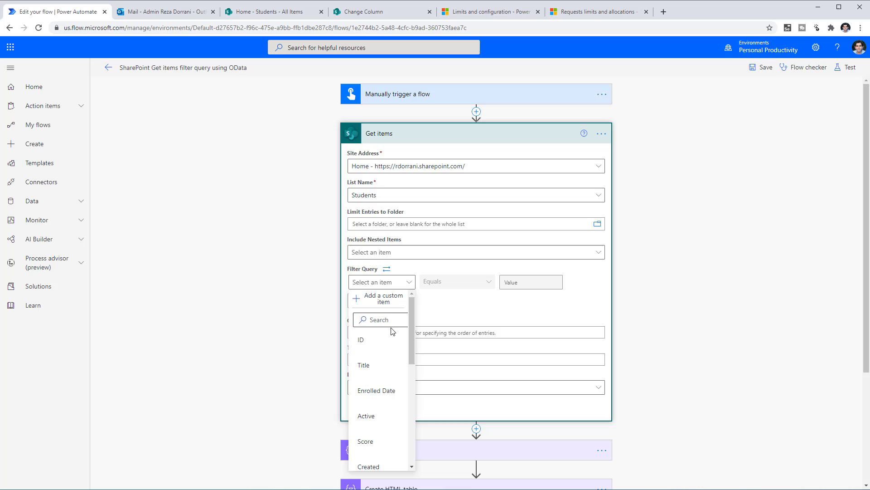
pyautogui.click(379, 366)
pyautogui.click(445, 287)
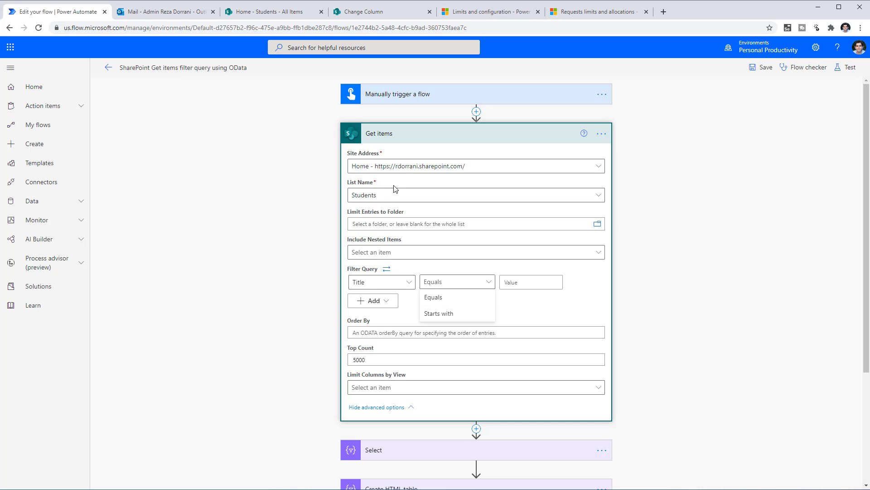
pyautogui.click(284, 13)
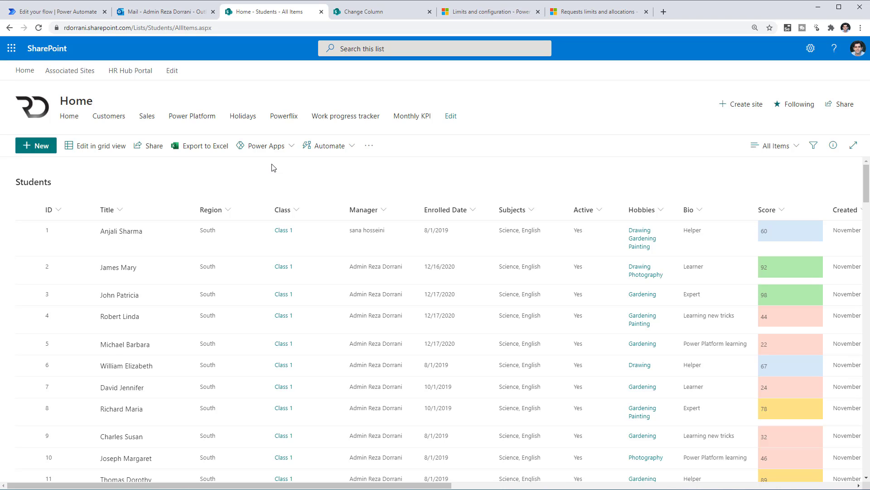
pyautogui.click(68, 14)
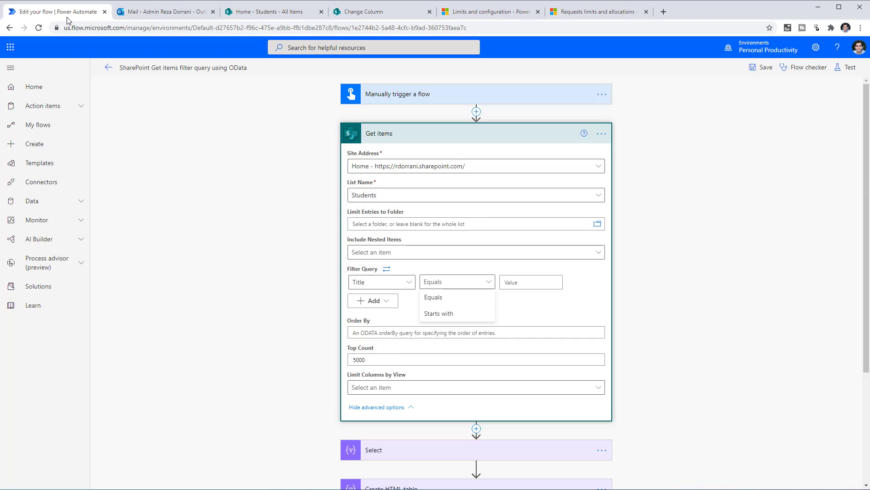
# Complete the Title condition with the operator Starts with and the first name of the student with ID 2
pyautogui.click(517, 276)
pyautogui.click(523, 281)
pyautogui.write('James')
pyautogui.click(450, 282)
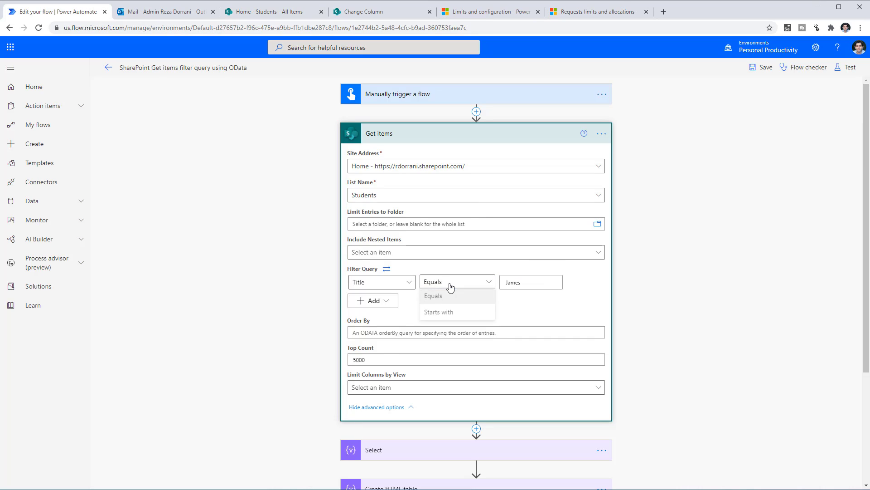
pyautogui.click(456, 314)
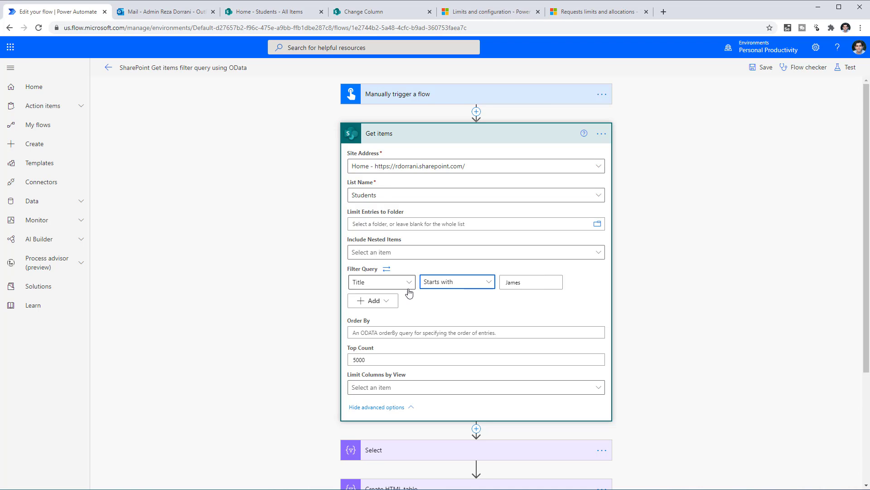
# Compare the Starts with condition with its OData text, and save and test the flow
pyautogui.click(388, 270)
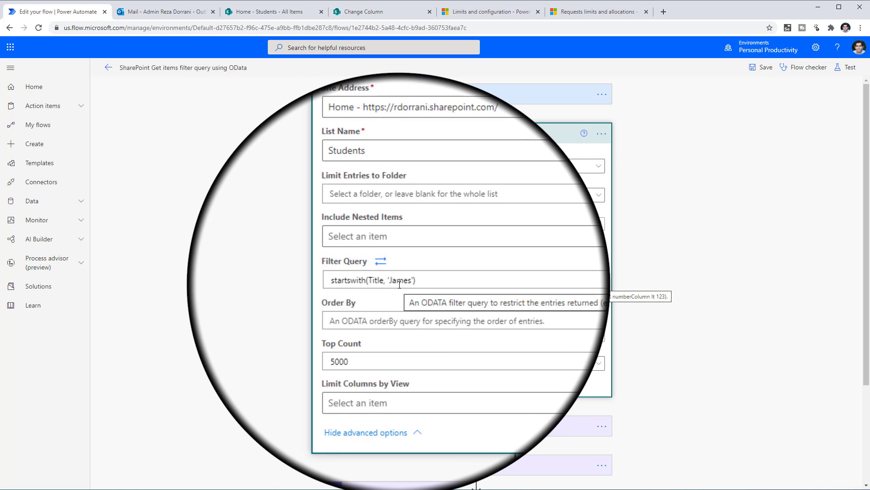
pyautogui.click(388, 270)
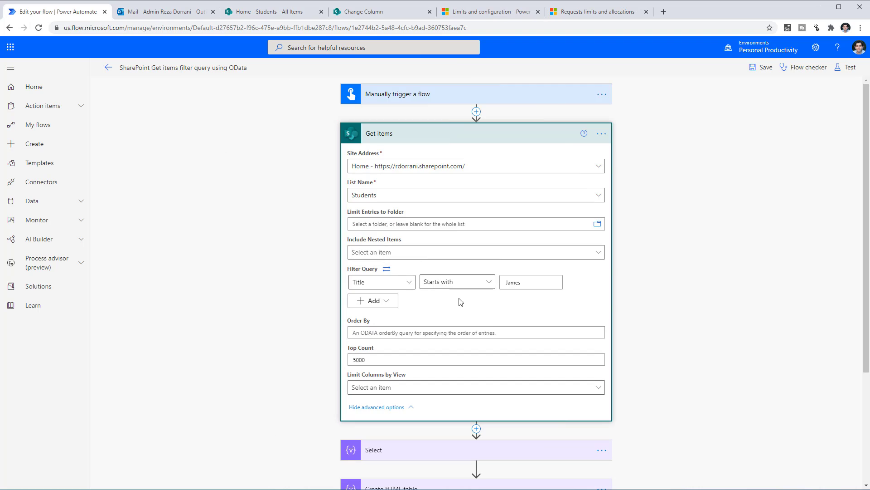
pyautogui.click(848, 68)
pyautogui.click(749, 131)
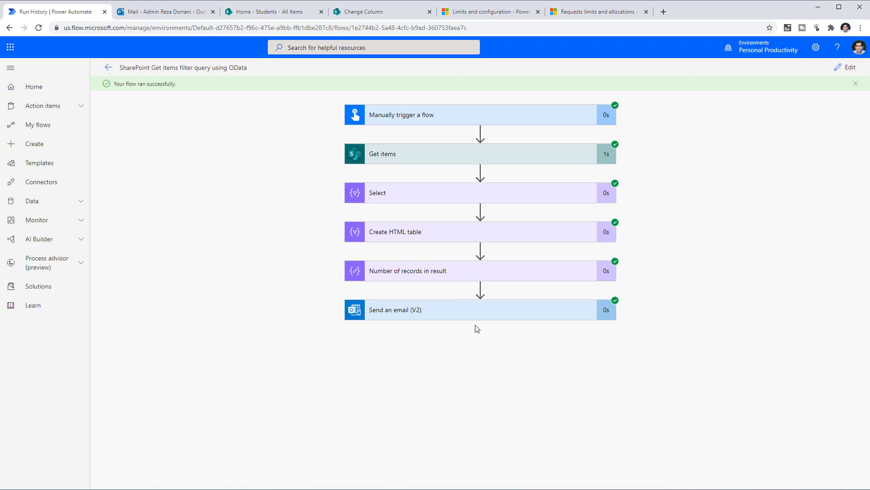
# Examine the Number of records in result output and the latest OData Query Results email, and return to the flow
pyautogui.click(414, 274)
pyautogui.moveTo(385, 406); pyautogui.dragTo(357, 407)
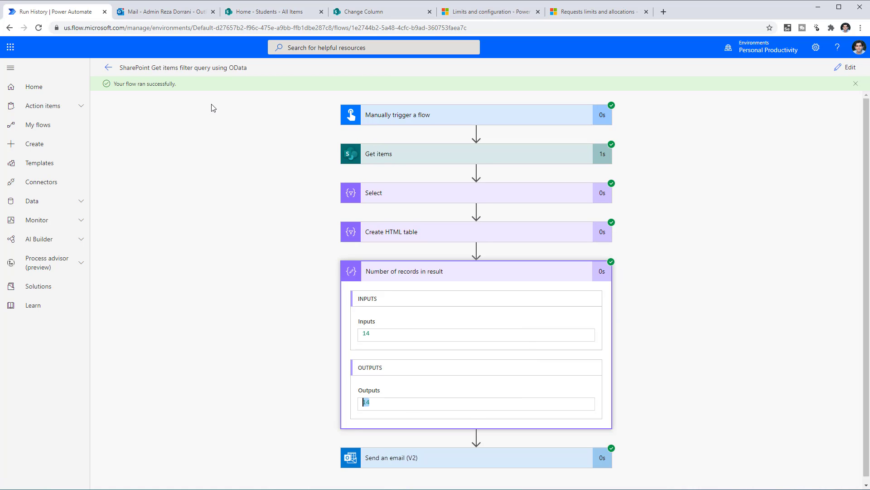
pyautogui.click(180, 12)
pyautogui.click(209, 138)
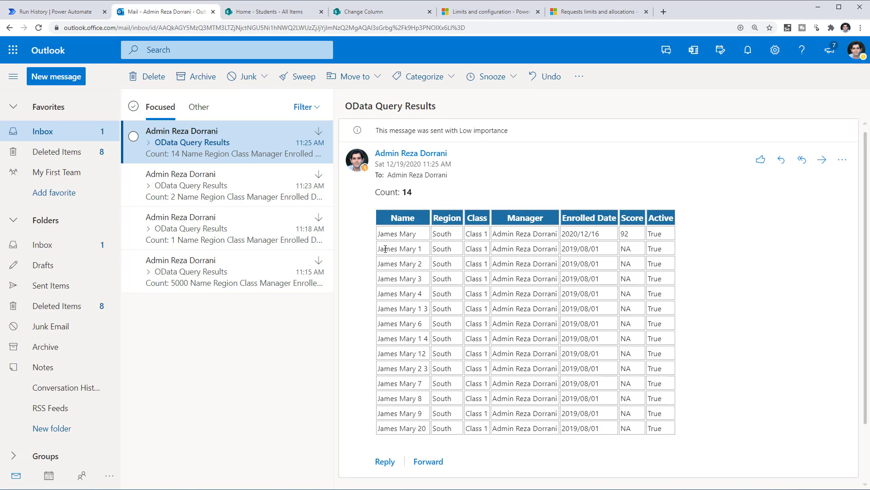
pyautogui.doubleClick(385, 248)
pyautogui.click(461, 203)
pyautogui.click(97, 11)
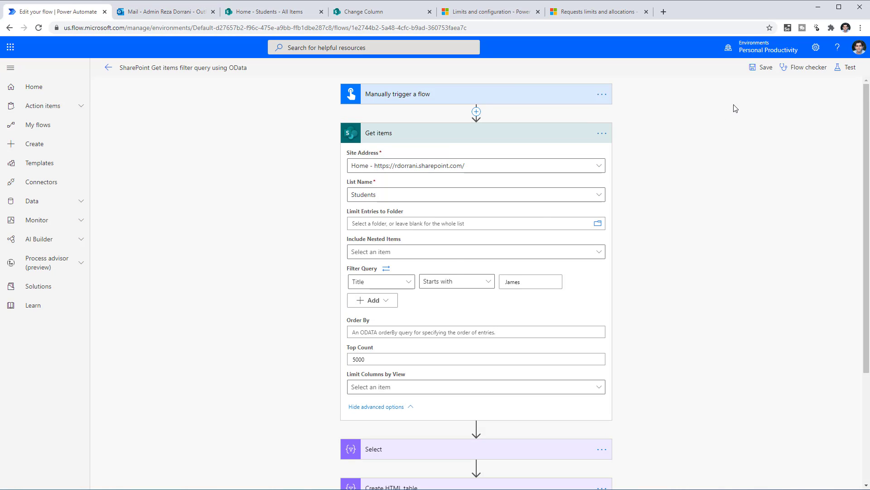
# Show the Filter Query as text and replace the startswith expression with substringof('Dor',Title)
pyautogui.click(435, 284)
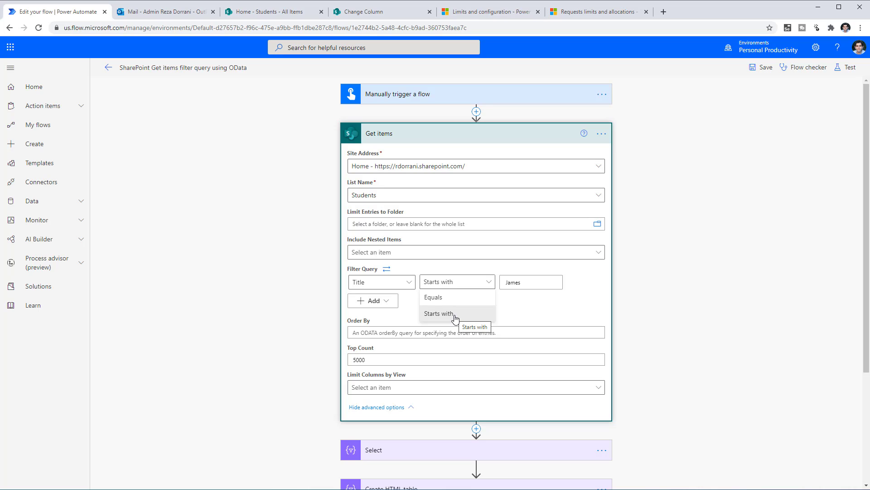
pyautogui.click(387, 269)
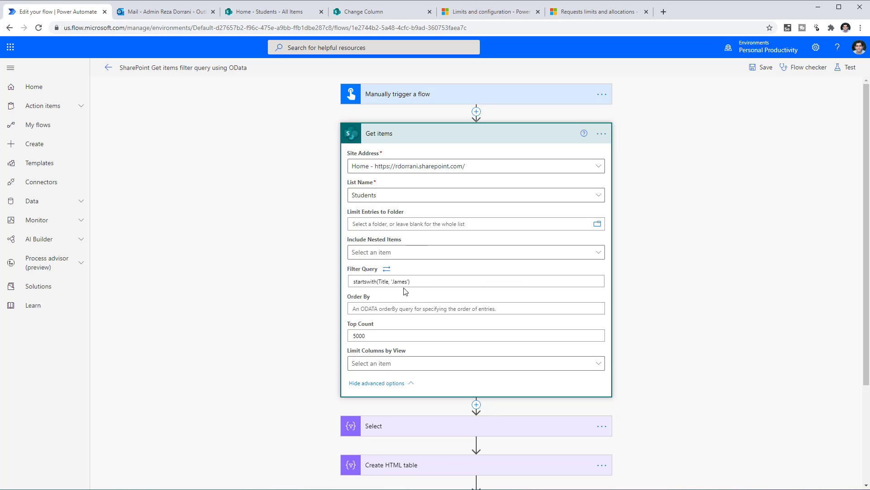
pyautogui.doubleClick(368, 281)
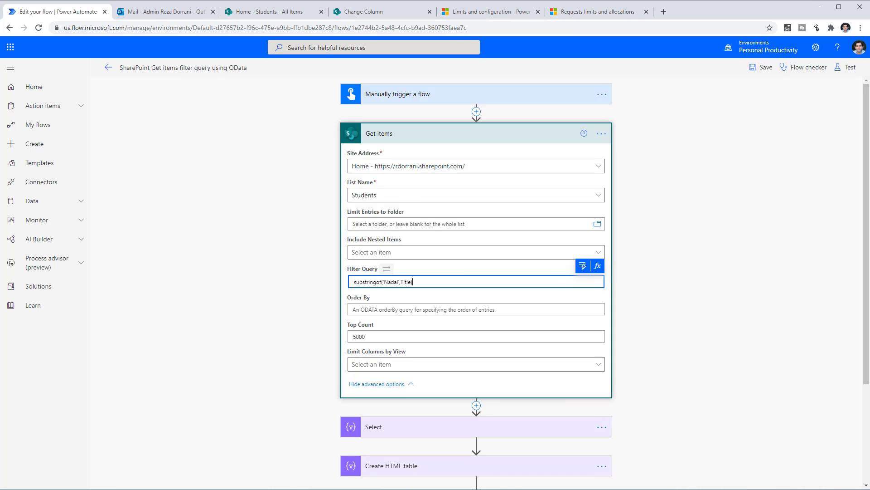
pyautogui.click(366, 290)
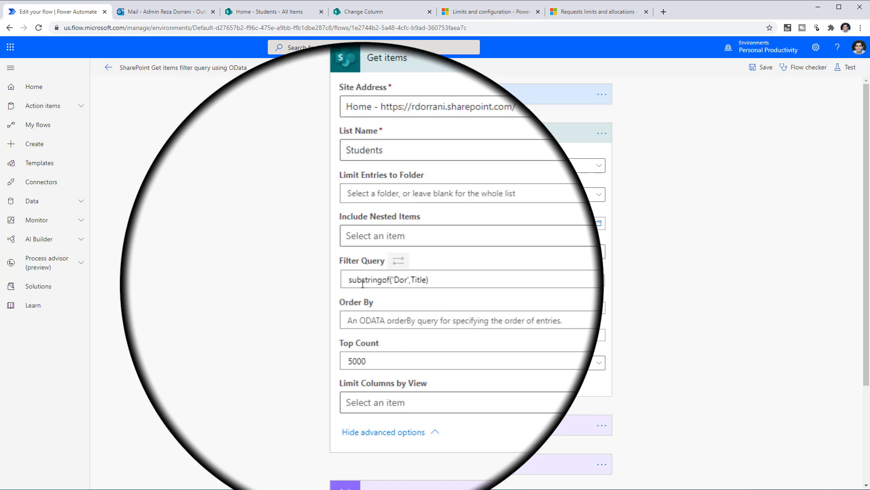
pyautogui.doubleClick(386, 282)
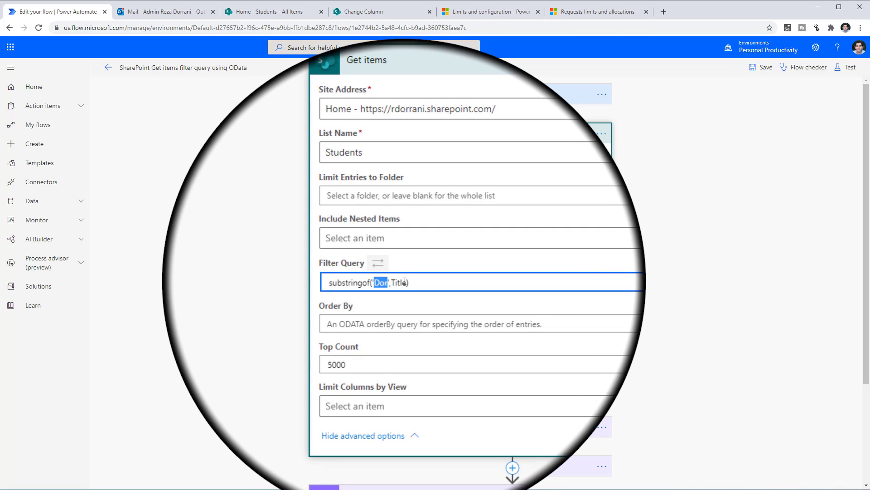
pyautogui.doubleClick(403, 281)
pyautogui.click(436, 285)
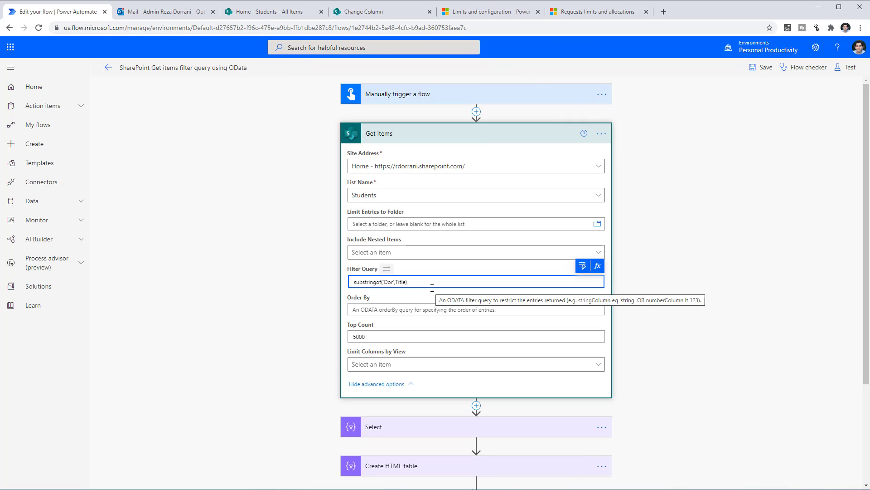
# Save and test the flow with the substringof filter, examine the emailed results table, and return to the flow
pyautogui.click(847, 68)
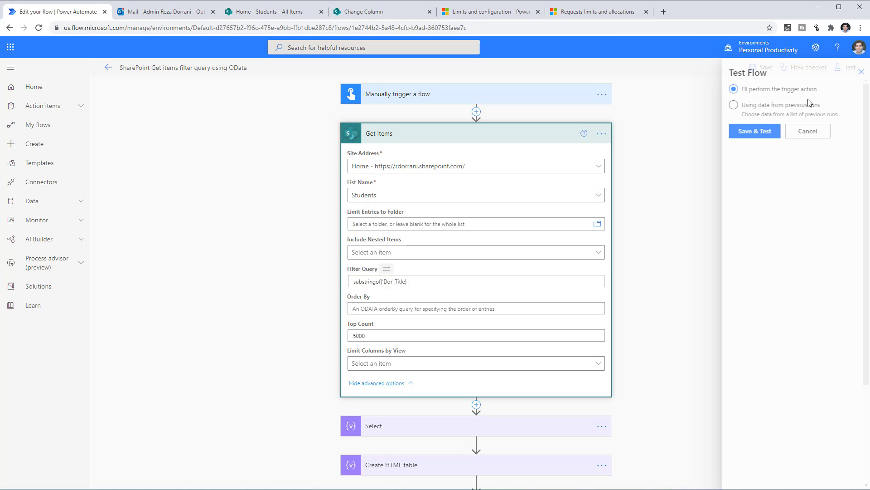
pyautogui.click(749, 122)
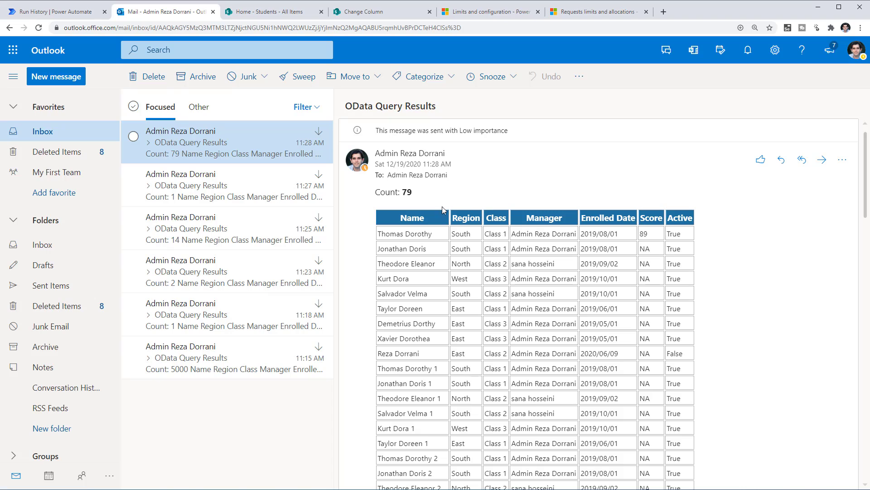
pyautogui.scroll(-1, 459, 229)
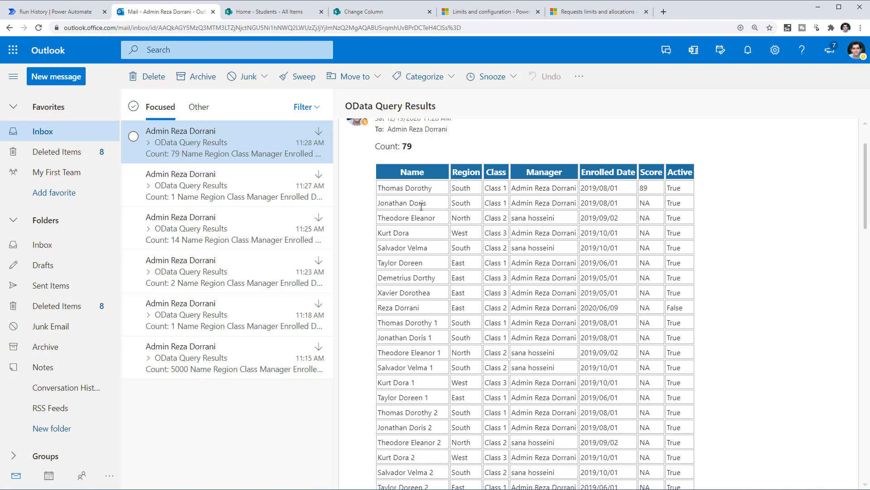
pyautogui.moveTo(394, 219); pyautogui.dragTo(408, 232)
pyautogui.hotkey('ctrl', '1')
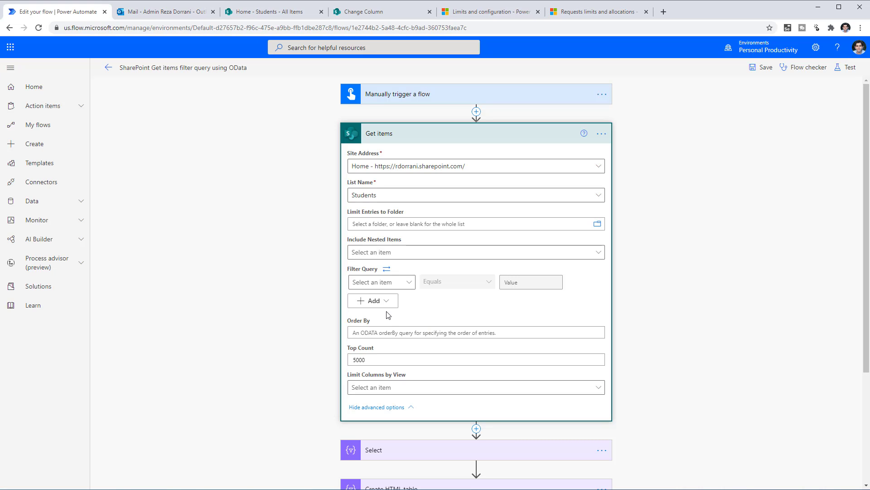
# Start a new Filter Query condition on the Enrolled Date column with the operator Equals
pyautogui.click(382, 283)
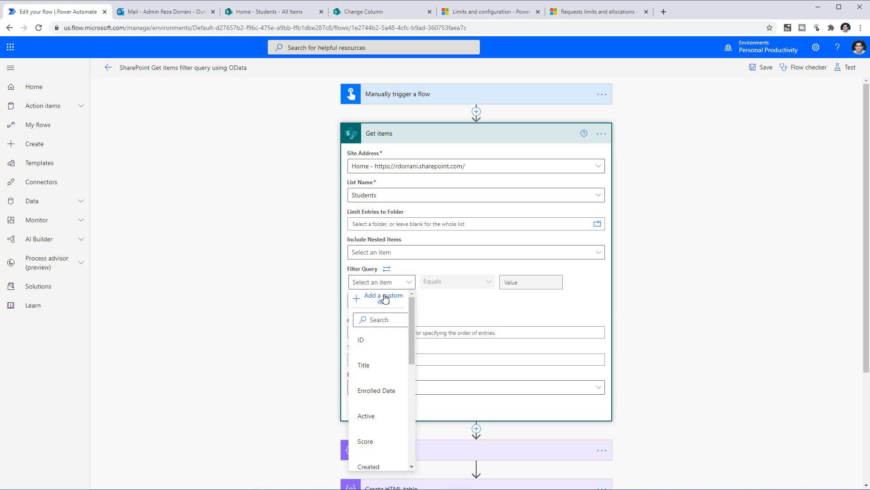
pyautogui.click(395, 396)
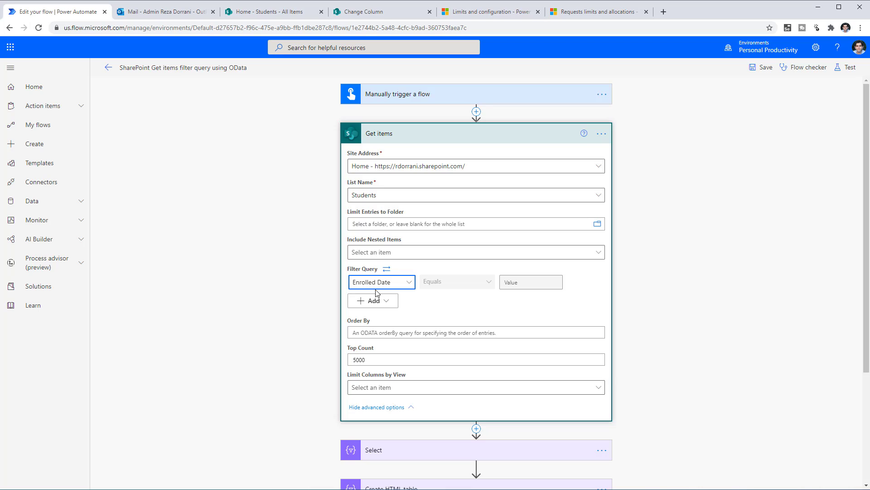
pyautogui.click(467, 282)
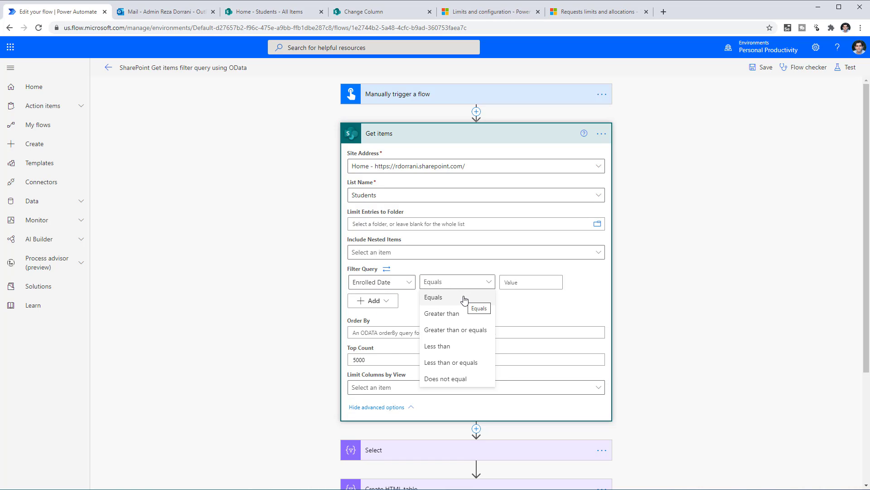
pyautogui.click(464, 299)
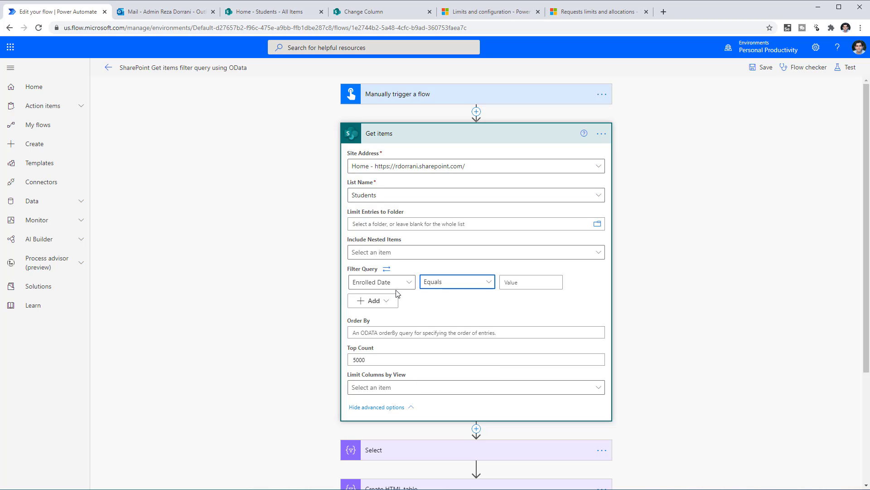
# Set the value of the Enrolled Date condition to the expression utcNow()
pyautogui.click(526, 289)
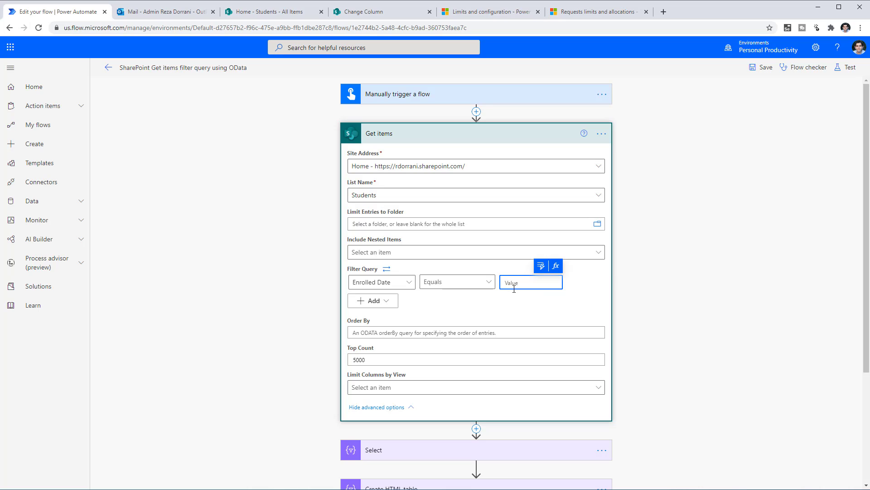
pyautogui.click(555, 269)
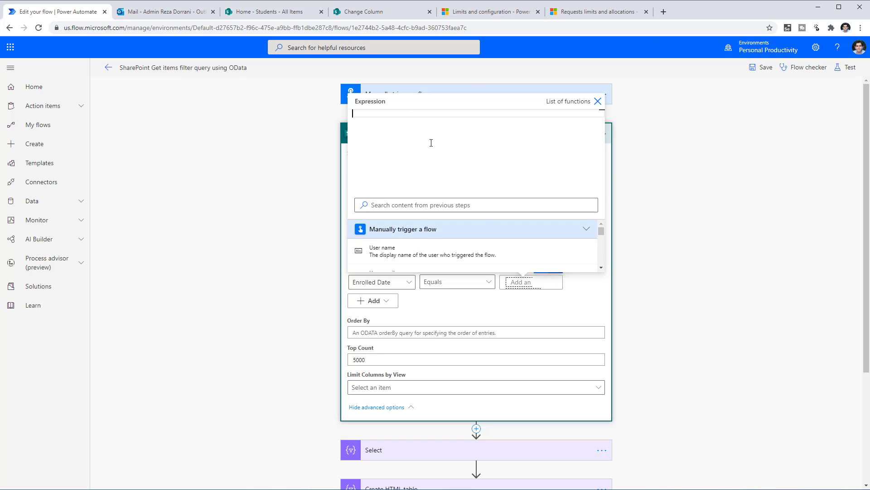
pyautogui.write('utcno')
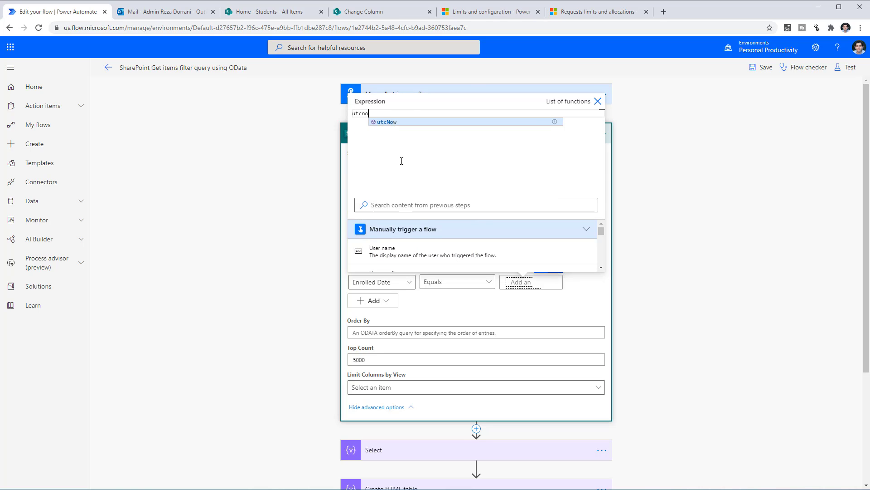
pyautogui.press('Tab')
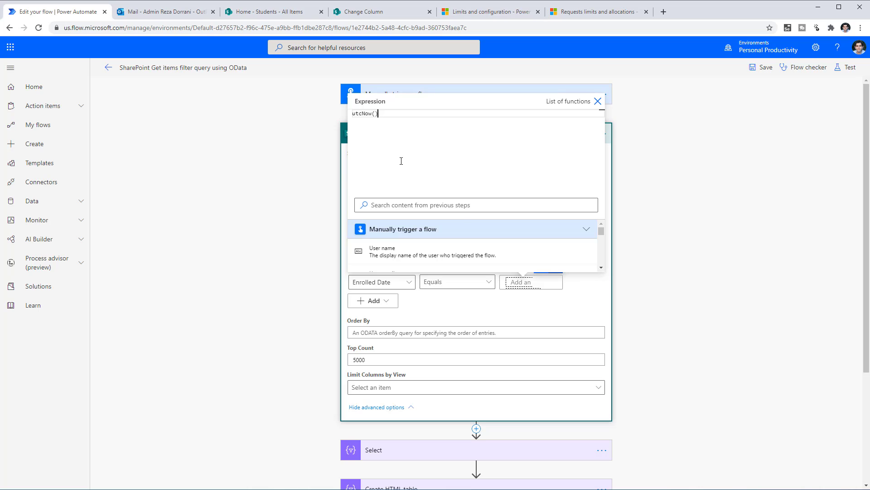
pyautogui.click(704, 222)
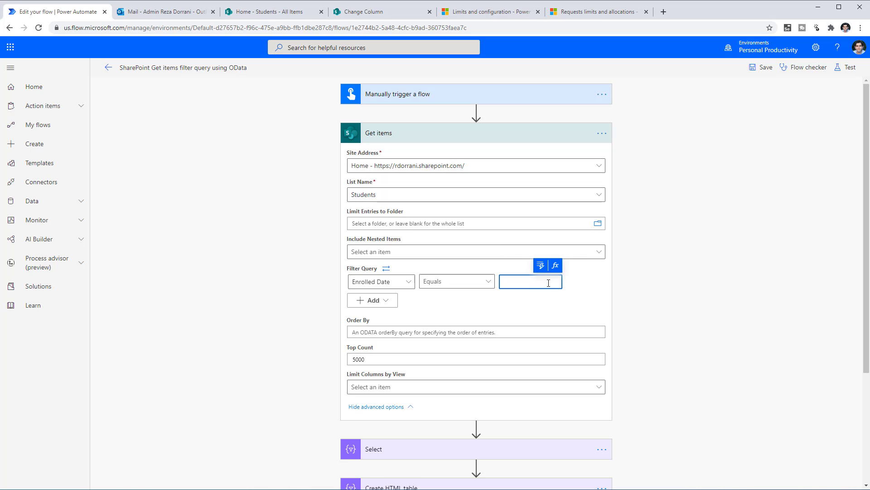
# Show the Enrolled Date condition as OData text, and save and test the flow
pyautogui.click(386, 270)
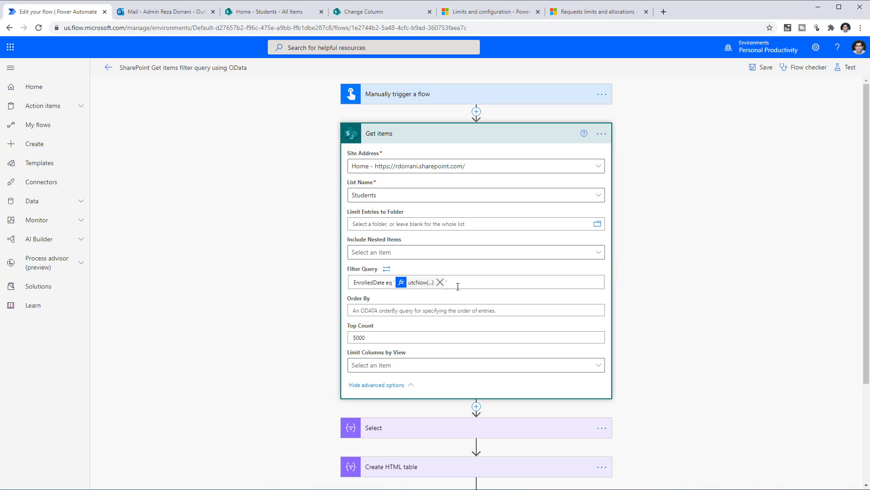
pyautogui.click(480, 284)
pyautogui.click(626, 290)
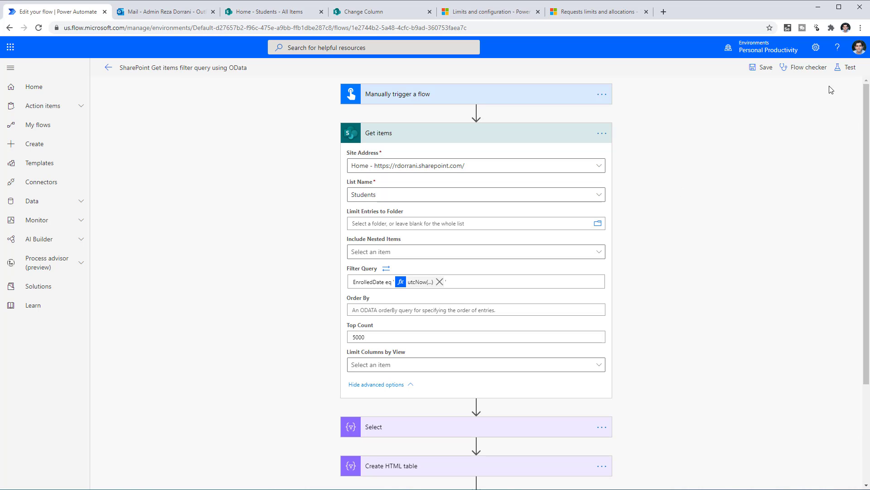
pyautogui.click(846, 67)
pyautogui.click(747, 239)
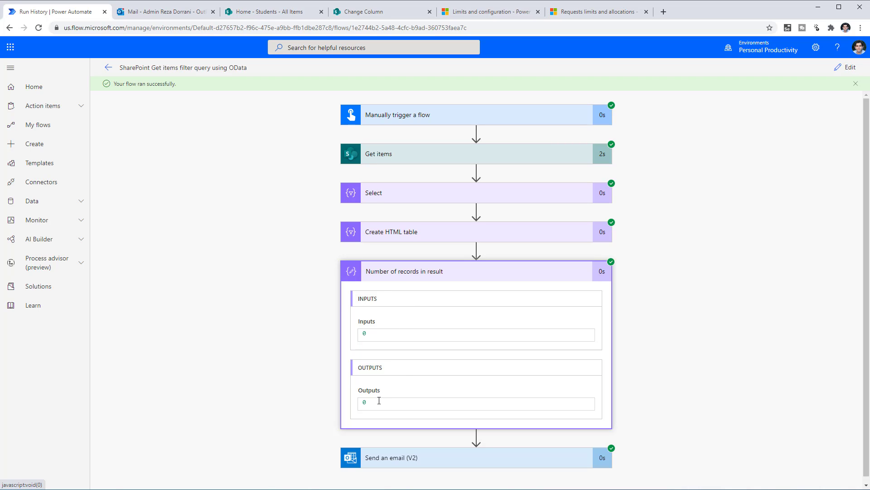
# Examine the Filter Query value, especially the time portion of the date, in the Get items inputs of the flow run
pyautogui.click(398, 154)
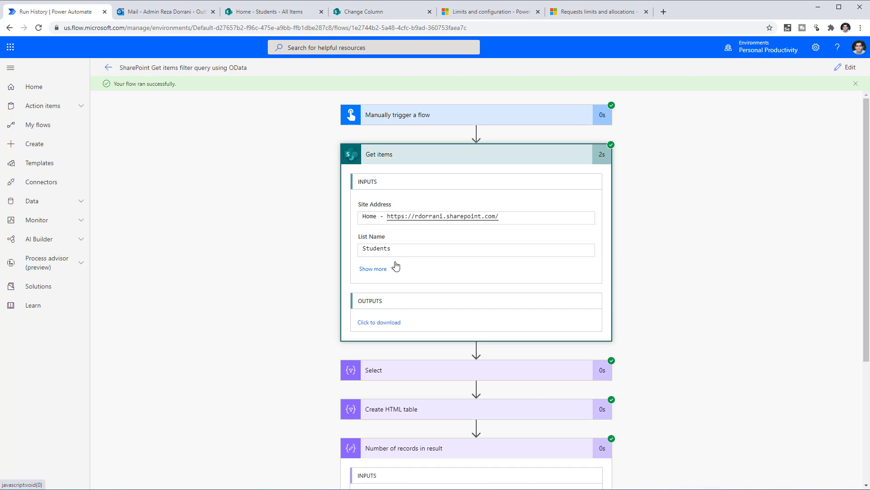
pyautogui.click(389, 268)
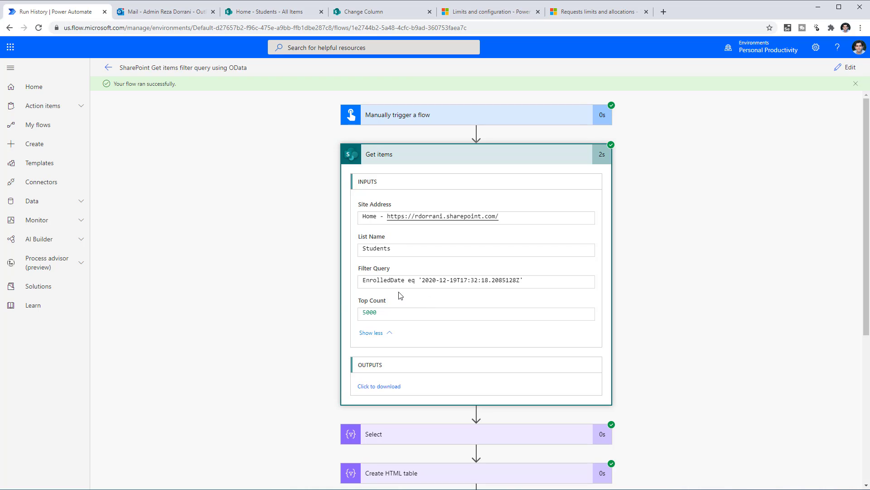
pyautogui.moveTo(423, 280); pyautogui.dragTo(523, 281)
pyautogui.click(463, 281)
pyautogui.moveTo(423, 280); pyautogui.dragTo(522, 278)
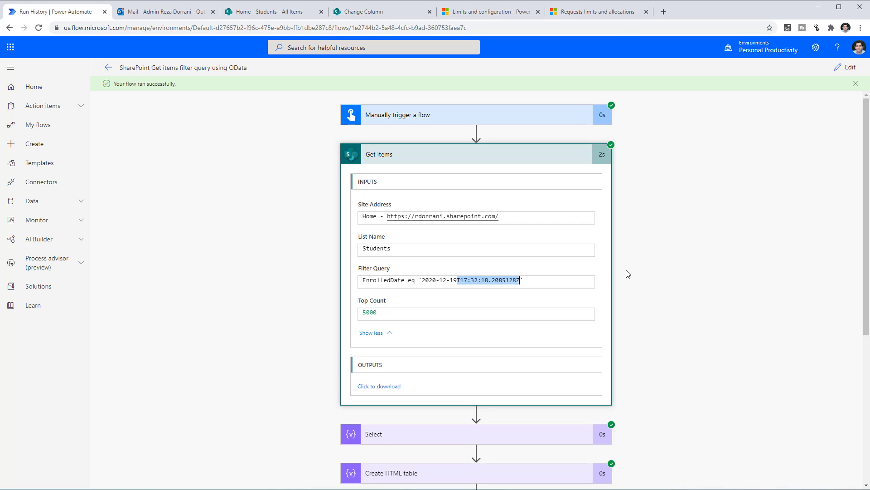
# Return to editing the flow and change the Enrolled Date filter expression to formatDateTime(utcNow(),'yyyy-MM-dd')
pyautogui.click(846, 67)
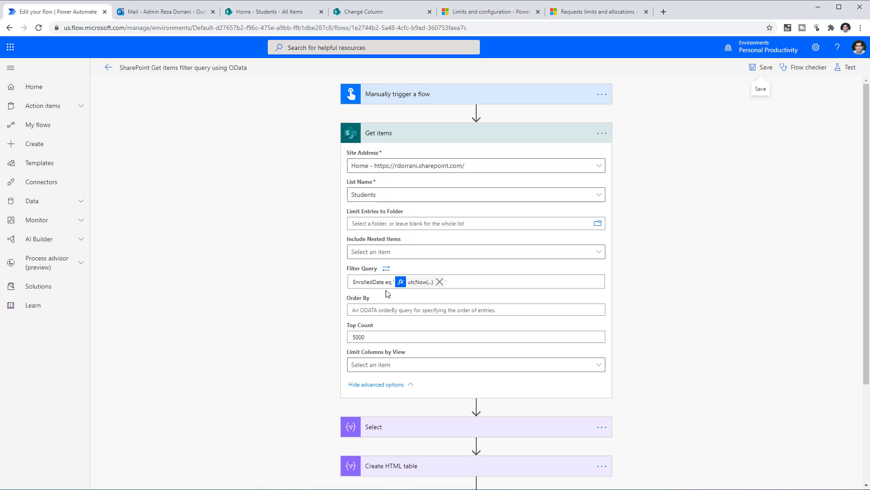
pyautogui.click(414, 282)
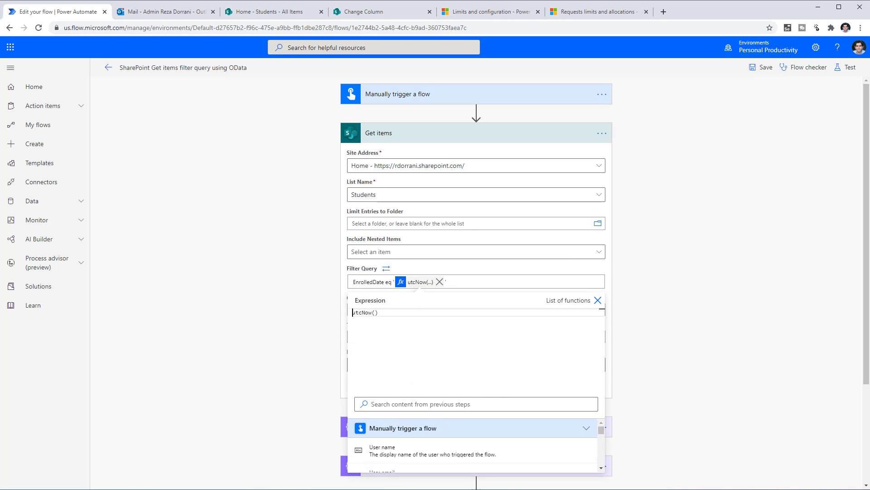
pyautogui.click(394, 317)
pyautogui.hotkey('ctrl', 'a')
pyautogui.write('forma')
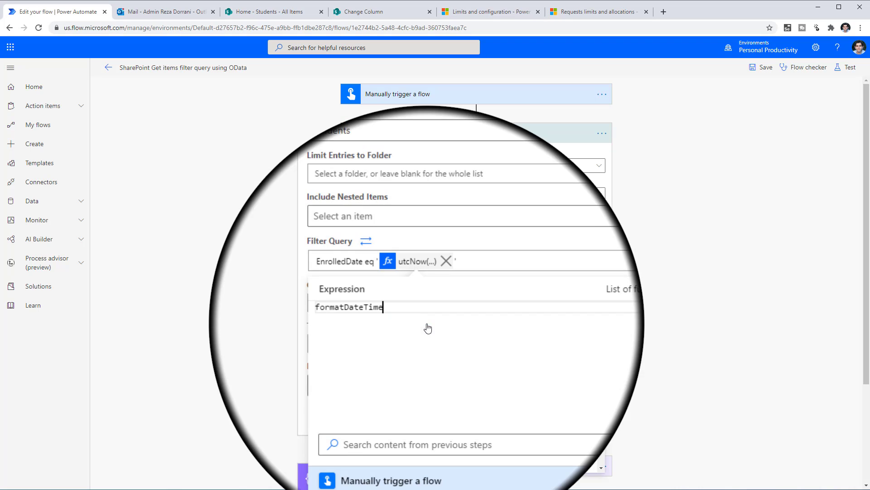
pyautogui.click(426, 321)
pyautogui.write('(utn')
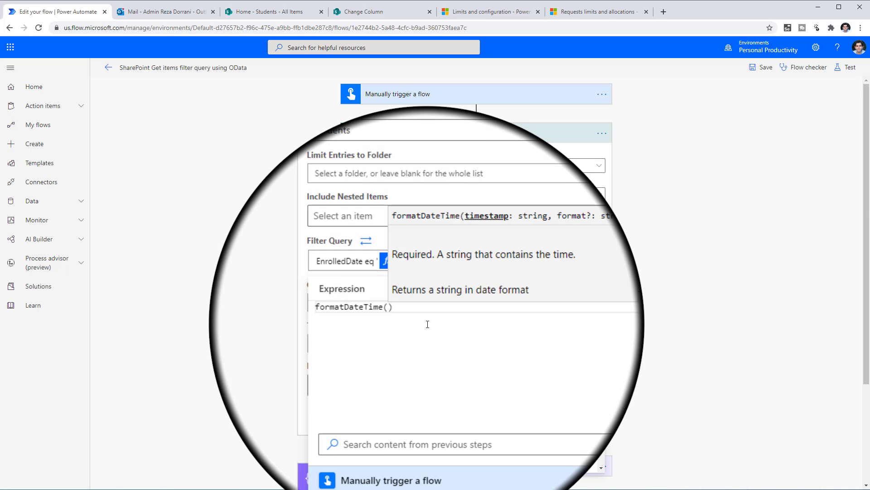
pyautogui.click(428, 320)
pyautogui.write("(),'")
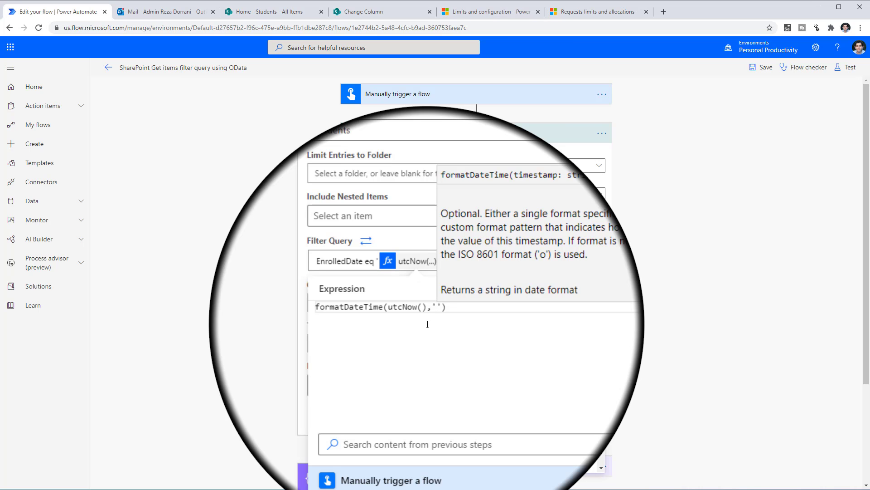
pyautogui.write('yyyy-MM-dd')
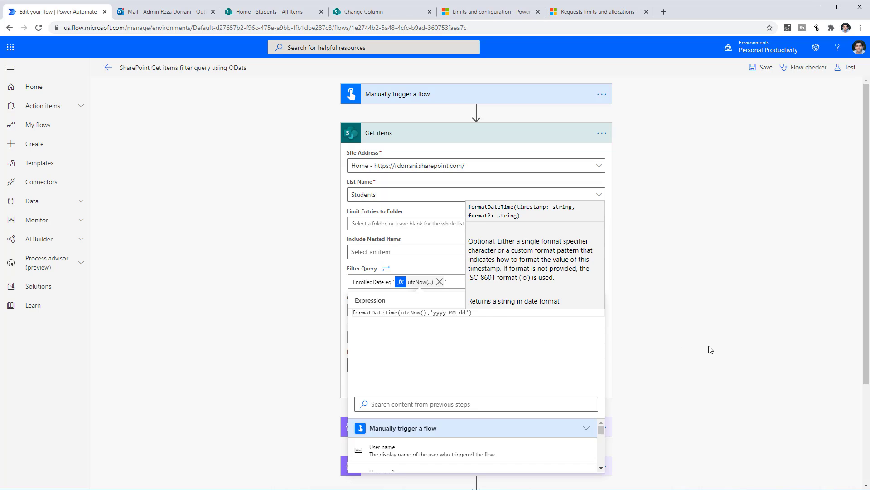
pyautogui.click(709, 347)
# Save and test the flow with the formatted date filter, and compare the emailed results with the Students list
pyautogui.click(850, 68)
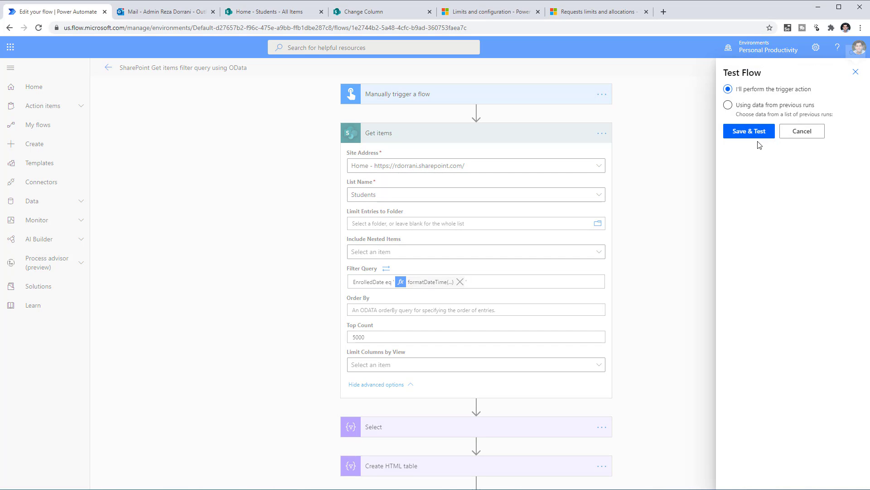
pyautogui.click(753, 124)
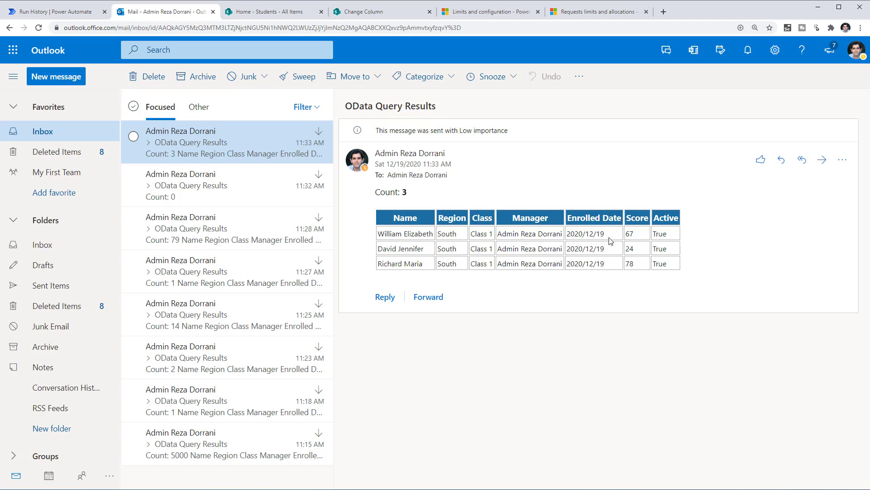
pyautogui.click(267, 11)
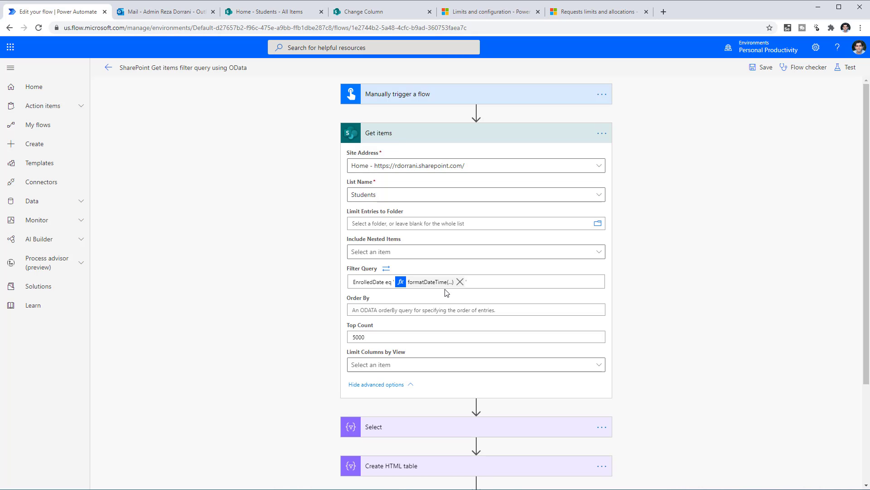
# Change the Enrolled Date filter expression to formatDateTime(addDays(utcNow(),-30),'yyyy-MM-dd')
pyautogui.click(429, 282)
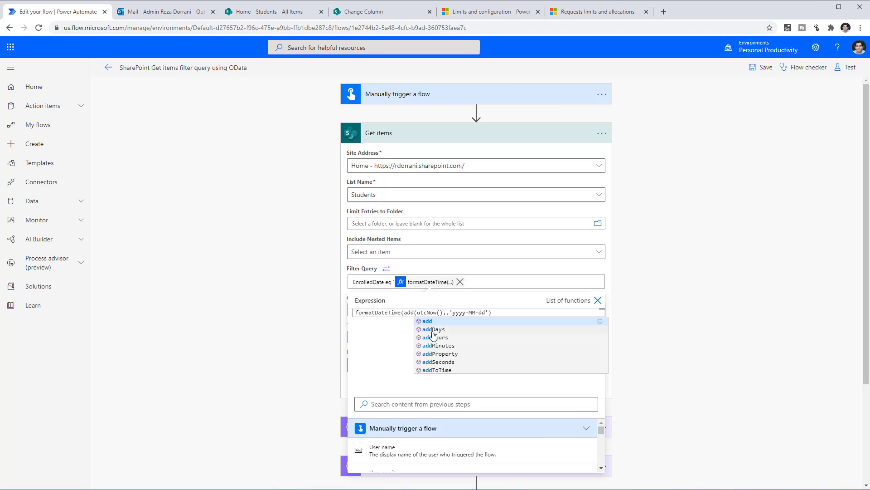
pyautogui.click(433, 331)
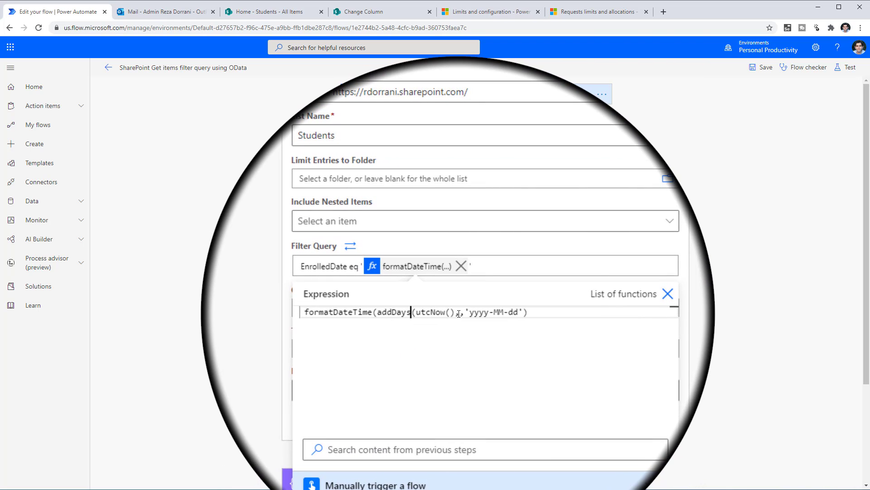
pyautogui.click(459, 314)
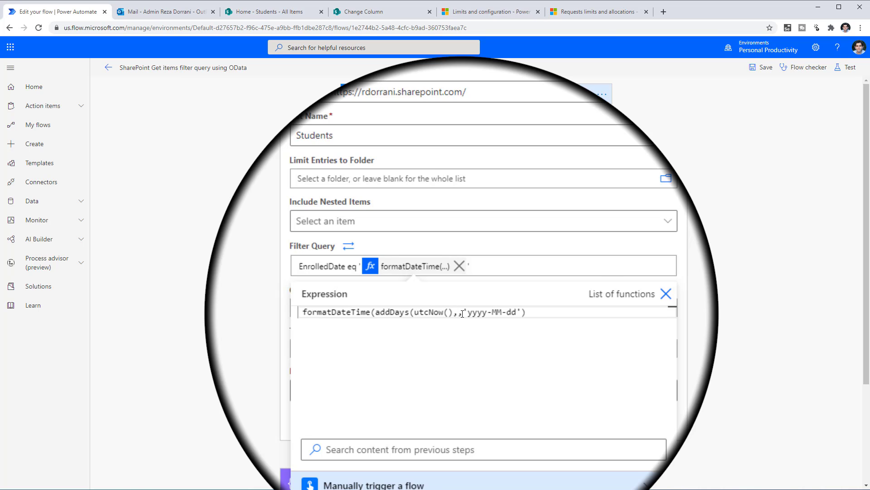
pyautogui.write('-30')
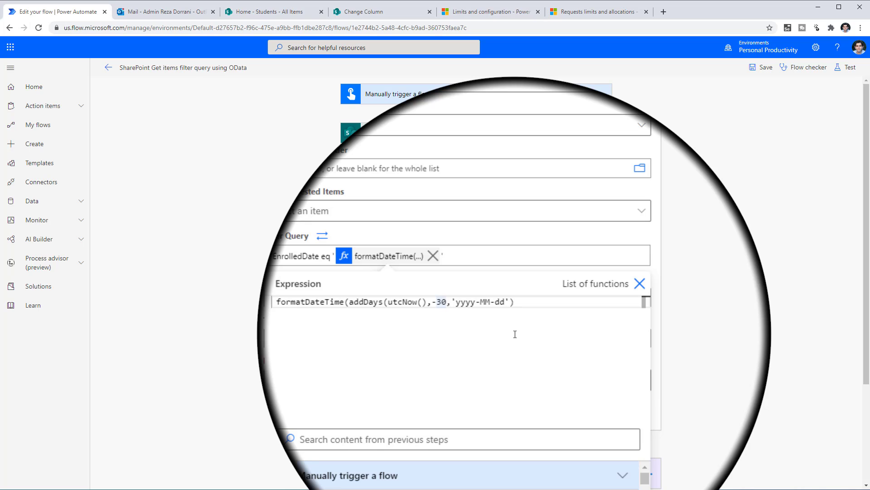
pyautogui.write(')')
pyautogui.click(644, 328)
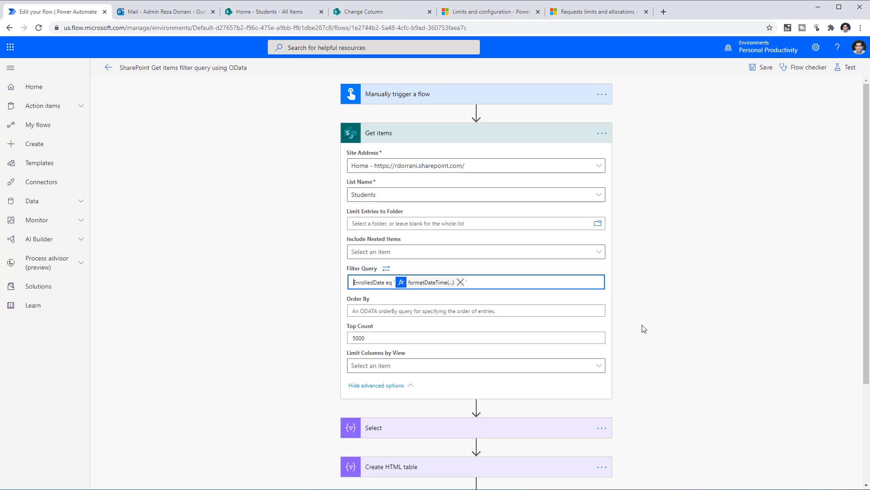
# Set the operator of the Enrolled Date condition to Greater than or equals and show the condition as OData text
pyautogui.click(386, 268)
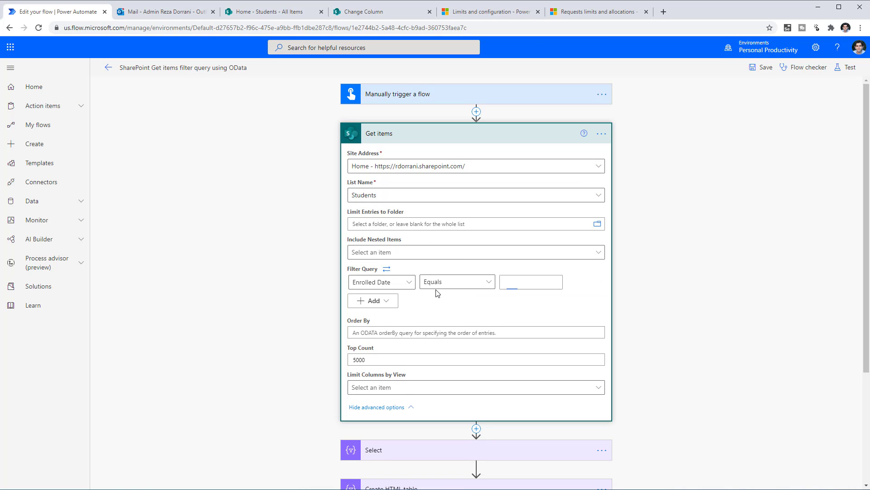
pyautogui.click(493, 285)
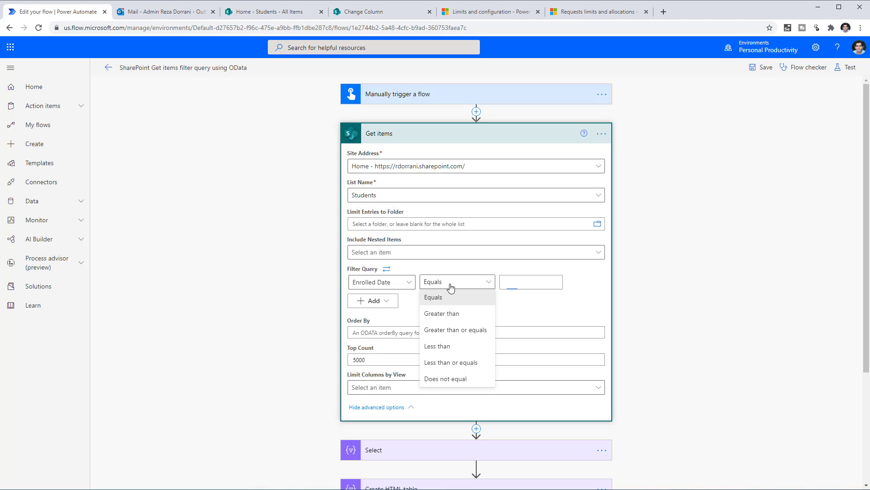
pyautogui.click(462, 331)
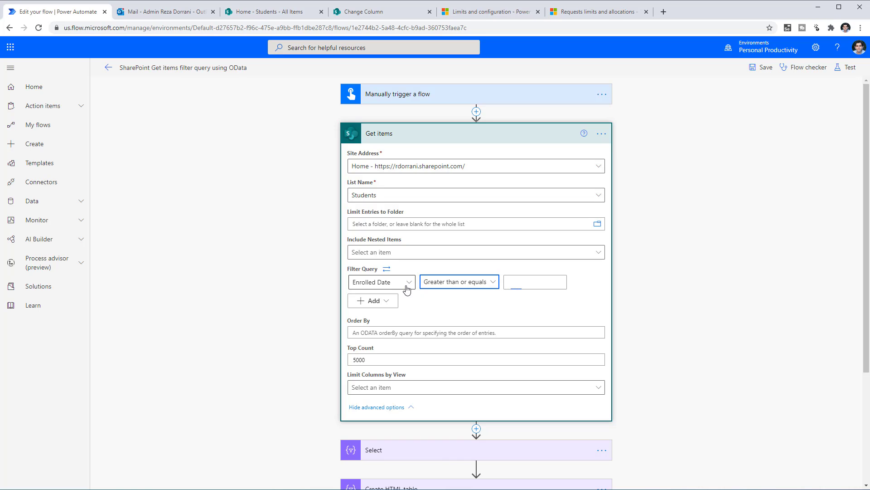
pyautogui.click(387, 269)
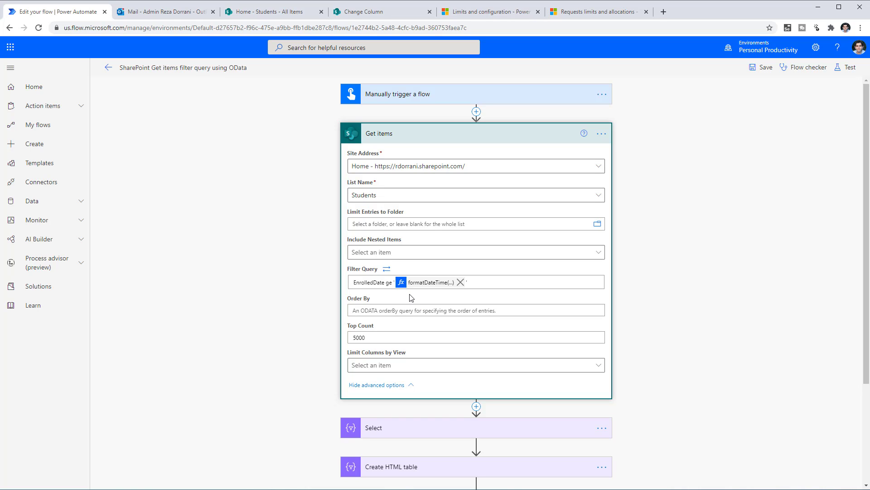
# Save and test the flow with the Enrolled Date filter for the last 30 days
pyautogui.click(845, 68)
pyautogui.click(752, 132)
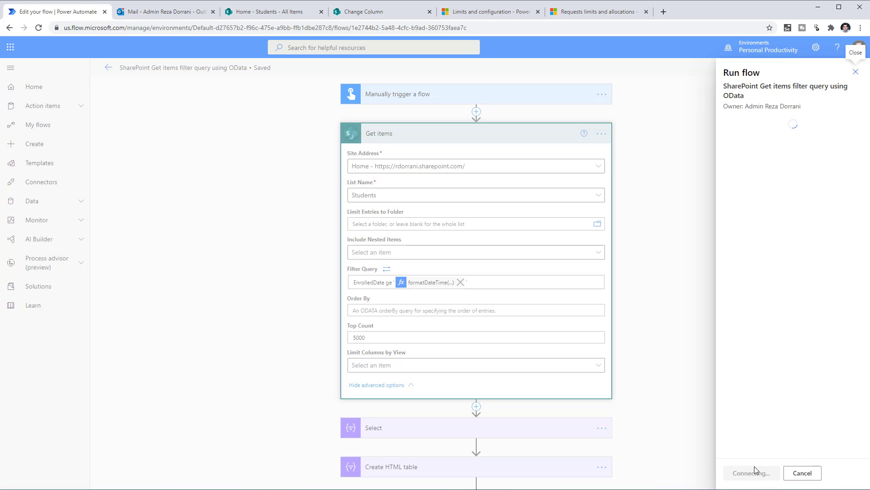
pyautogui.click(754, 472)
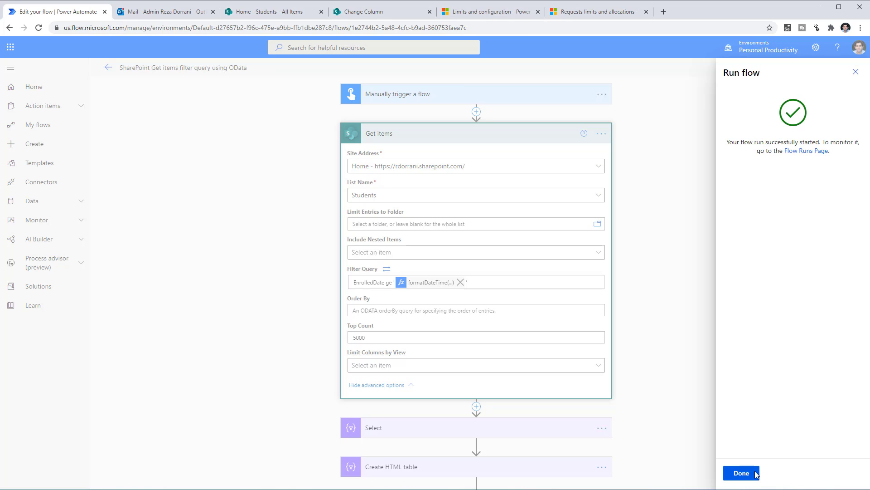
pyautogui.click(755, 474)
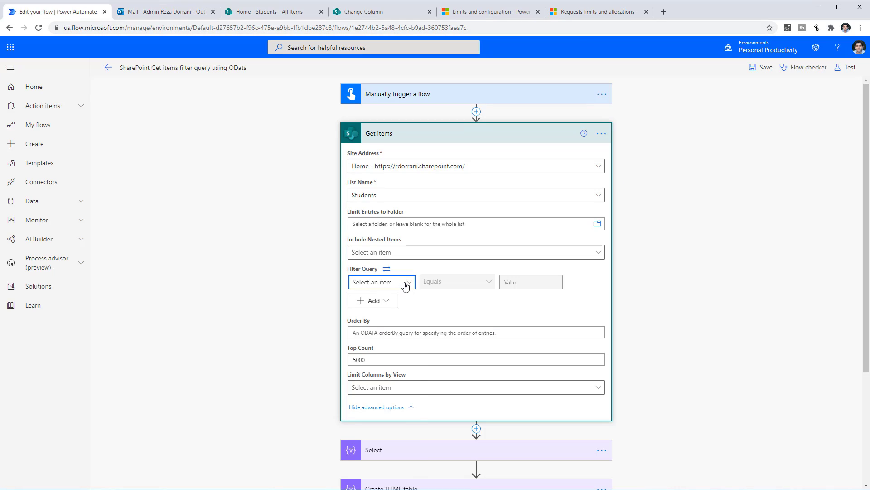
# Start a new Filter Query condition on the Active column with the operator Equals
pyautogui.click(406, 286)
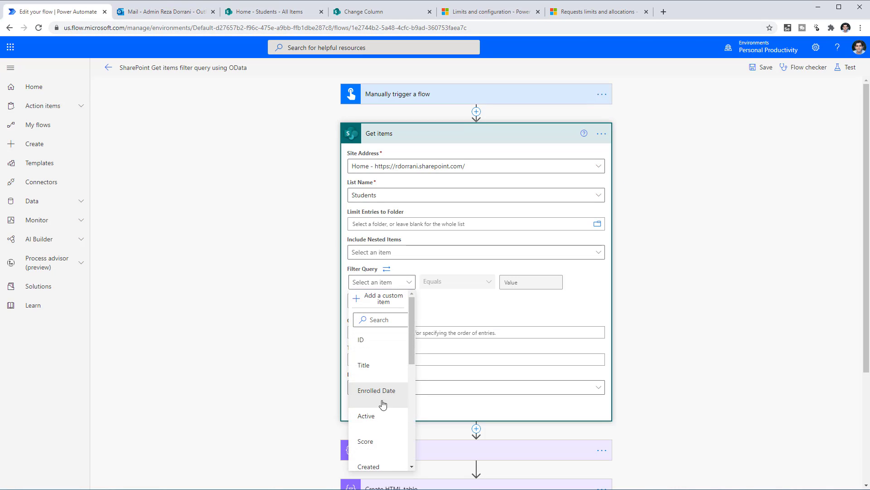
pyautogui.click(385, 415)
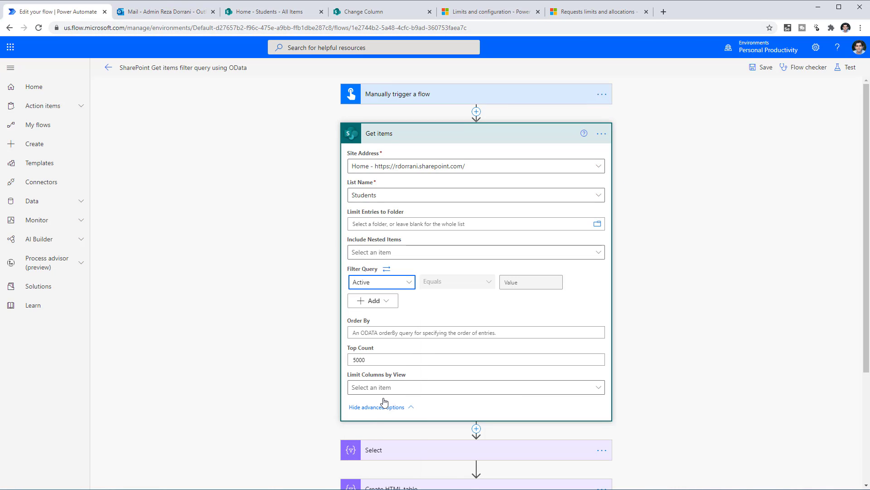
pyautogui.click(511, 281)
pyautogui.click(520, 311)
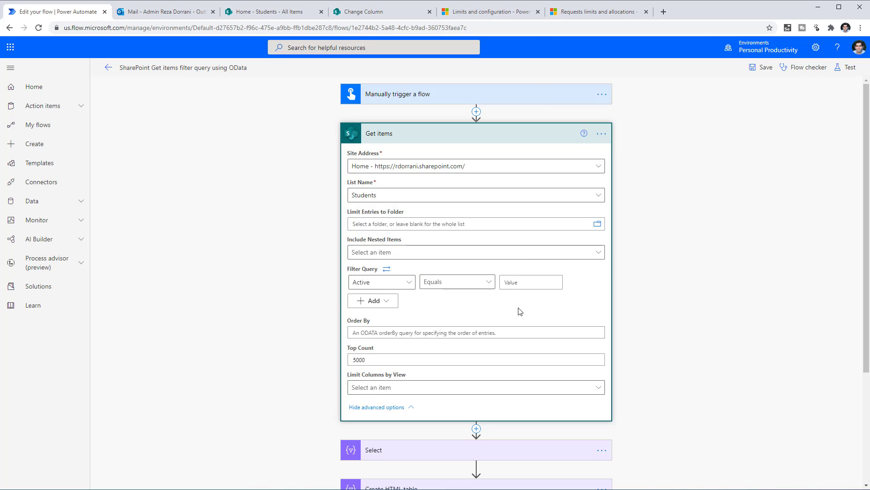
# Set the value of the Active condition to 0 and show the condition as OData text
pyautogui.click(520, 282)
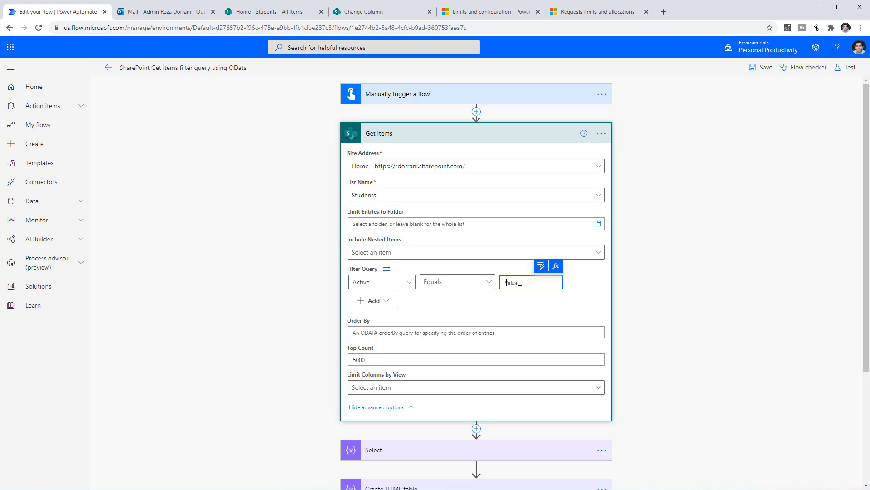
pyautogui.write('1')
pyautogui.press('BackSpace')
pyautogui.write('0')
pyautogui.click(387, 269)
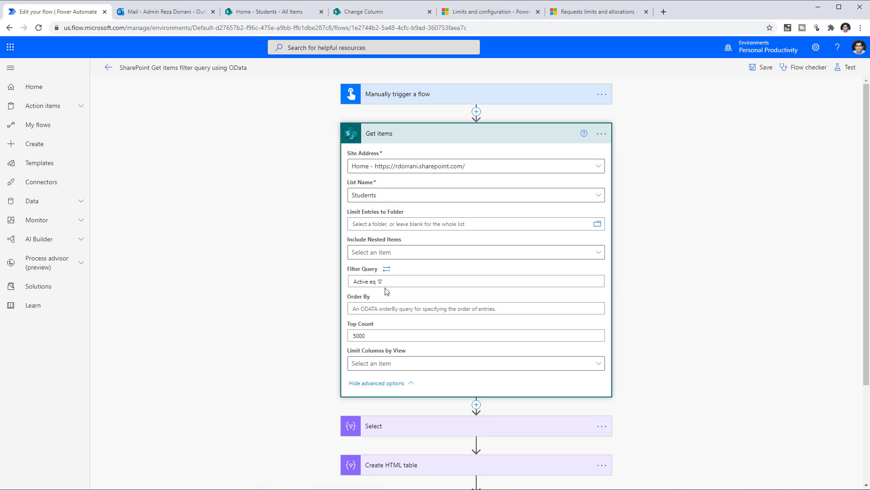
# Save and test the flow with the filter on inactive students
pyautogui.click(844, 68)
pyautogui.click(749, 122)
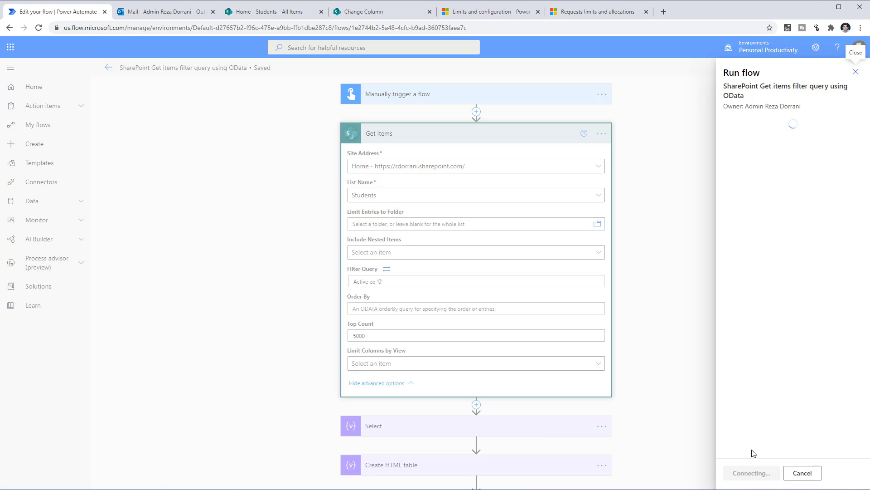
pyautogui.click(751, 471)
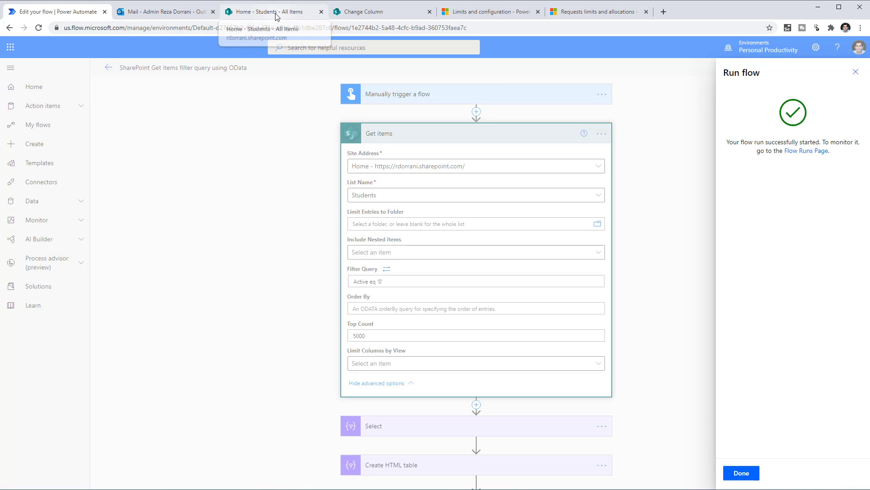
pyautogui.click(755, 476)
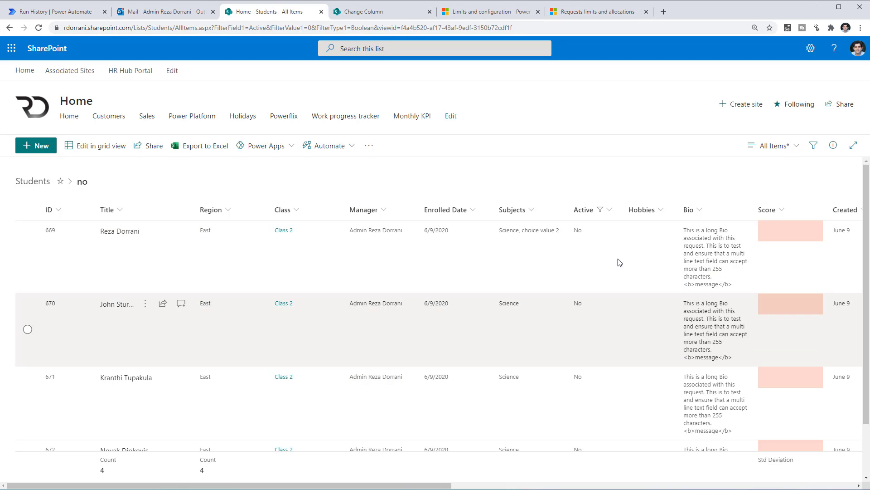
# Examine the items in the SharePoint Students list filtered by Active set to No
pyautogui.scroll(-2, 607, 267)
pyautogui.scroll(1, 600, 263)
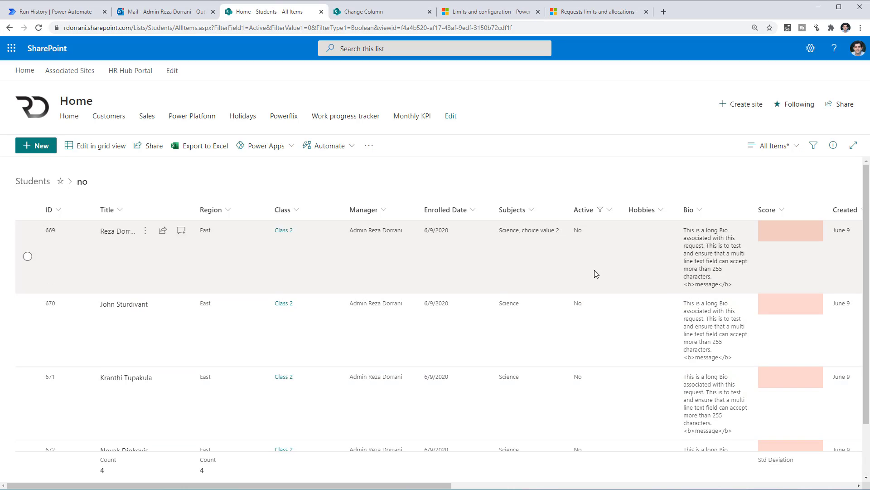
pyautogui.scroll(-1, 595, 254)
pyautogui.scroll(1, 597, 276)
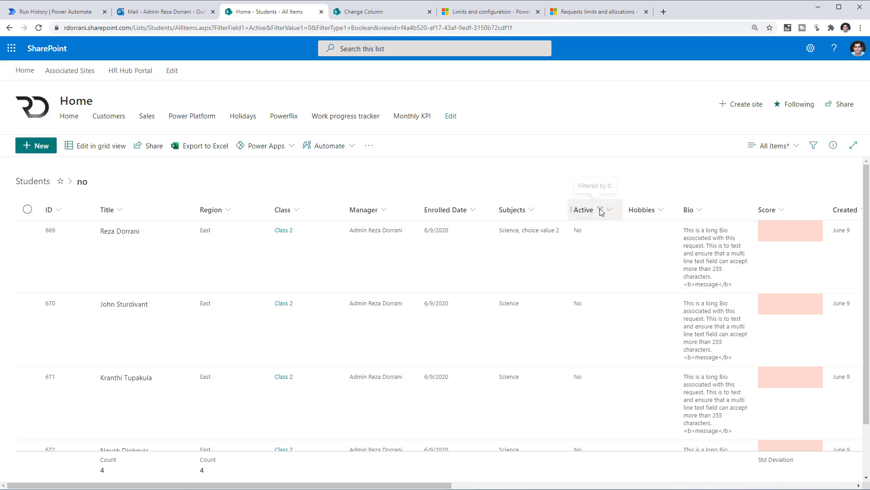
pyautogui.scroll(-1, 544, 258)
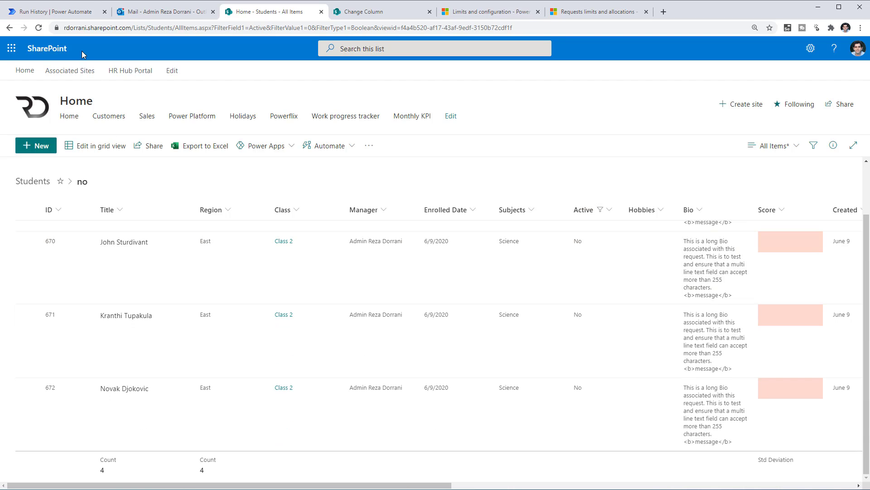
# Switch to Outlook and check the newest OData Query Results email from the inactive students test
pyautogui.click(163, 12)
pyautogui.click(173, 136)
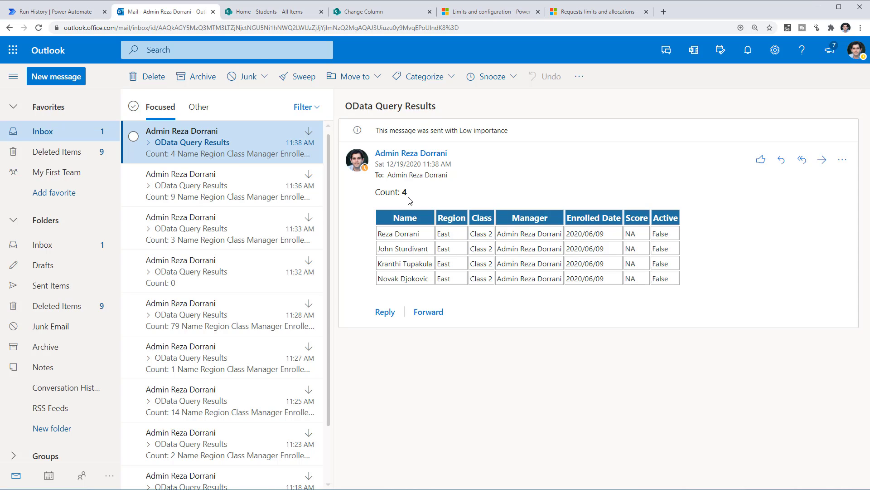
# Back in the Power Automate flow, set the Active condition's value to 1 and check the Manager column in the SharePoint Students list
pyautogui.click(41, 17)
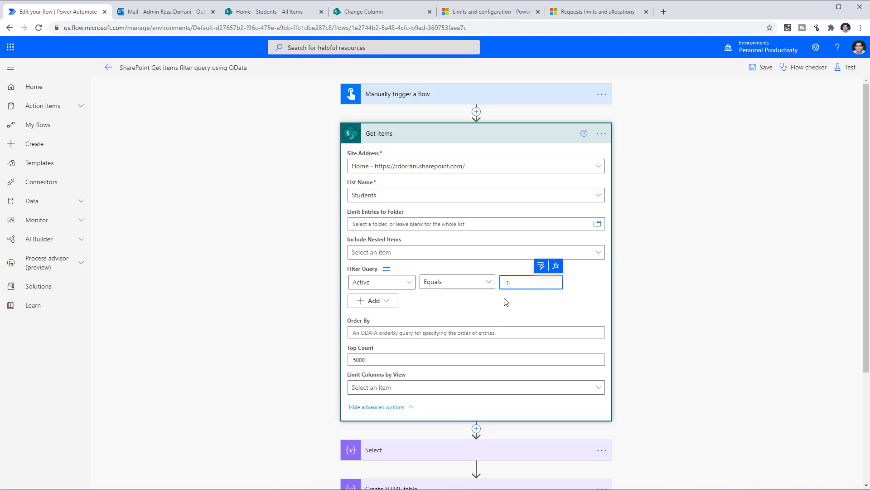
pyautogui.click(506, 303)
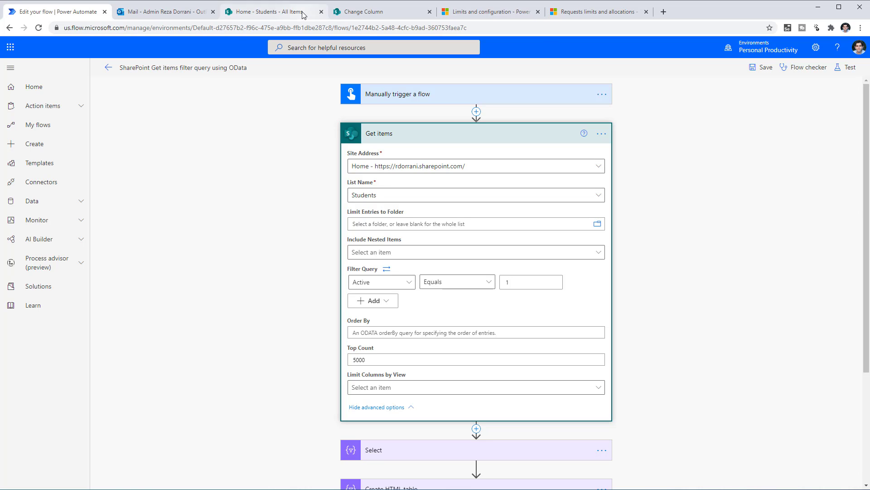
pyautogui.click(270, 11)
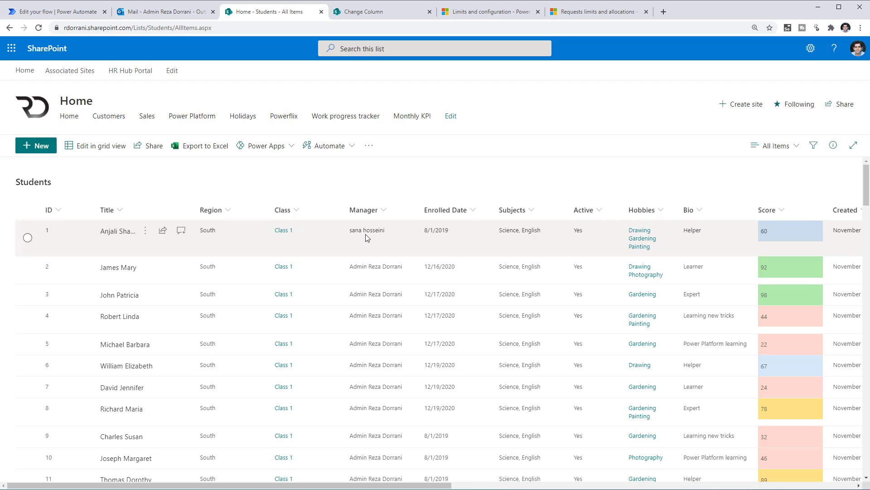
pyautogui.click(98, 17)
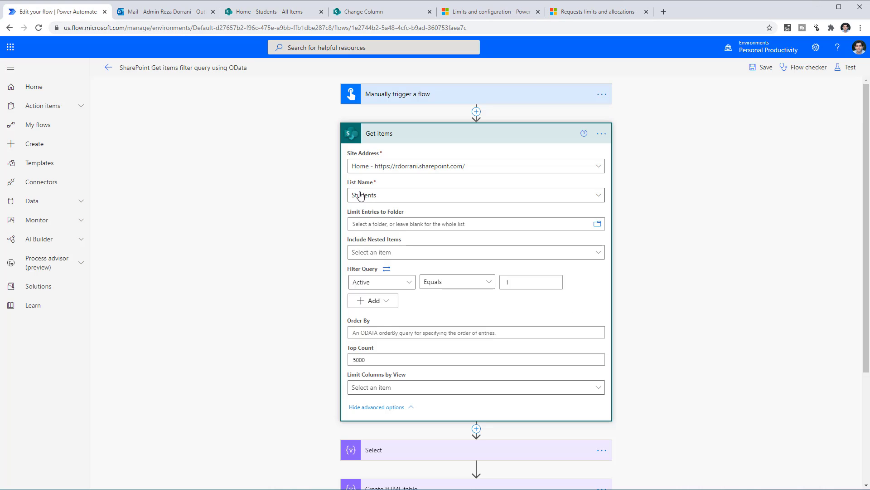
# Add a second row to the Filter Query, joined with And, and choose Title as its column
pyautogui.click(384, 307)
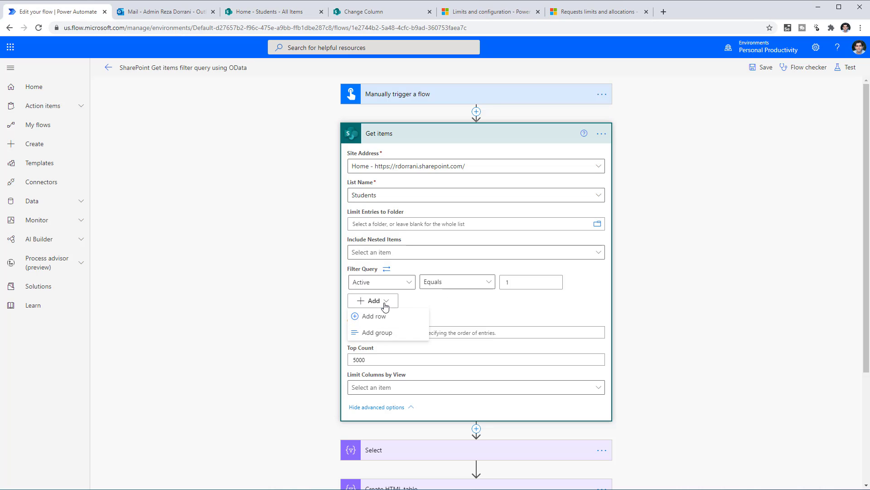
pyautogui.click(382, 316)
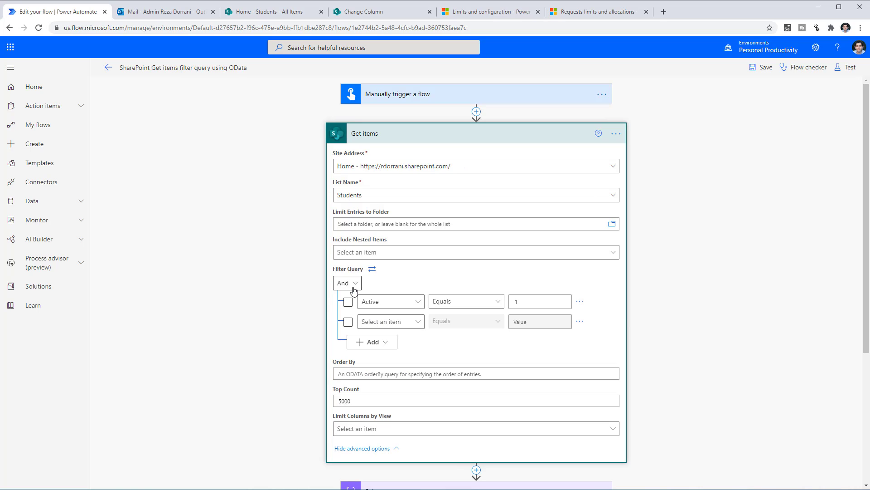
pyautogui.click(410, 325)
pyautogui.scroll(-4, 394, 238)
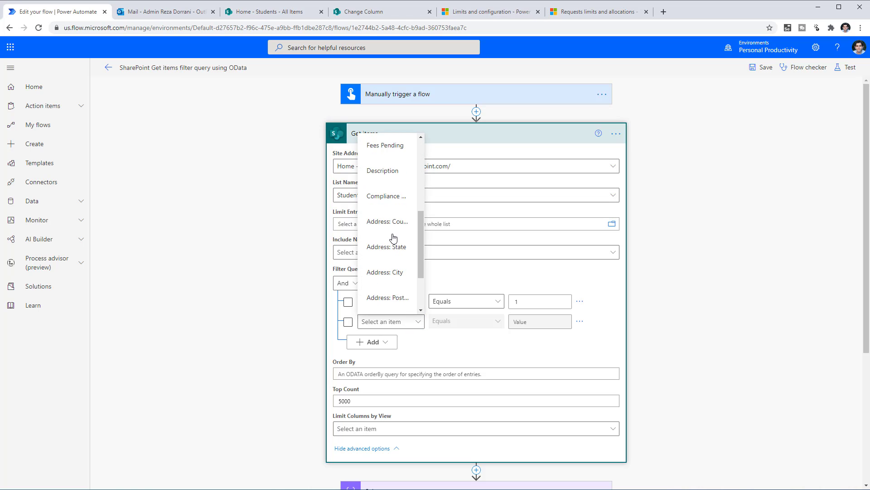
pyautogui.scroll(-2, 393, 238)
pyautogui.scroll(8, 395, 240)
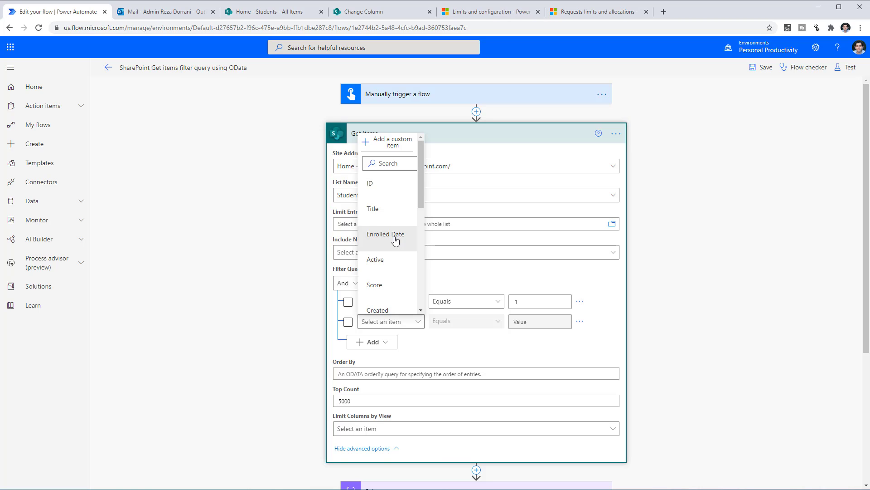
pyautogui.click(384, 213)
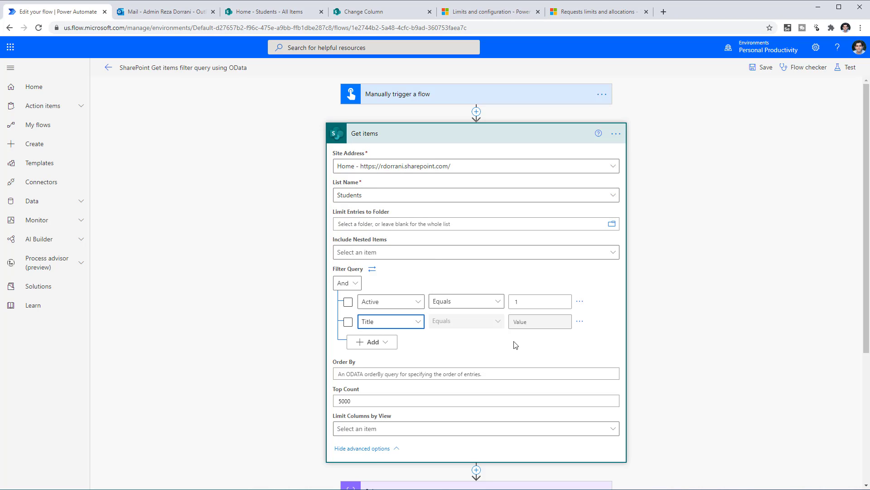
# Show the Filter Query as OData text and replace Title with Manager in the second condition
pyautogui.click(372, 269)
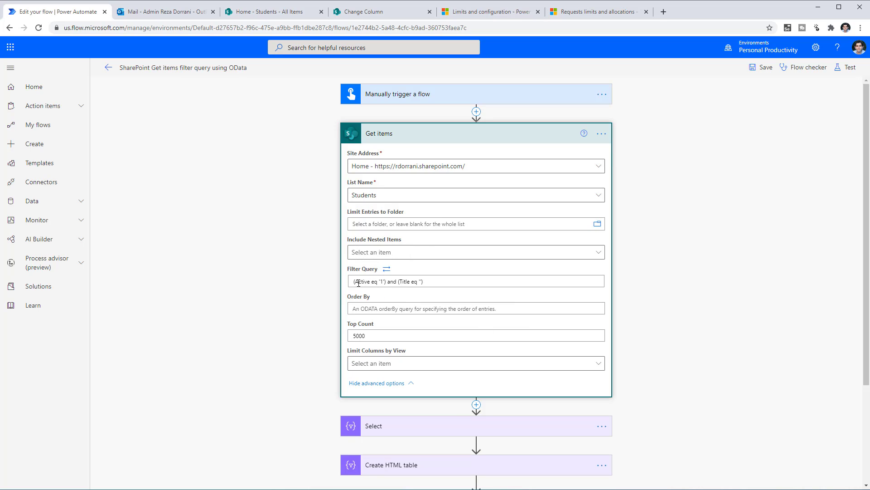
pyautogui.doubleClick(407, 281)
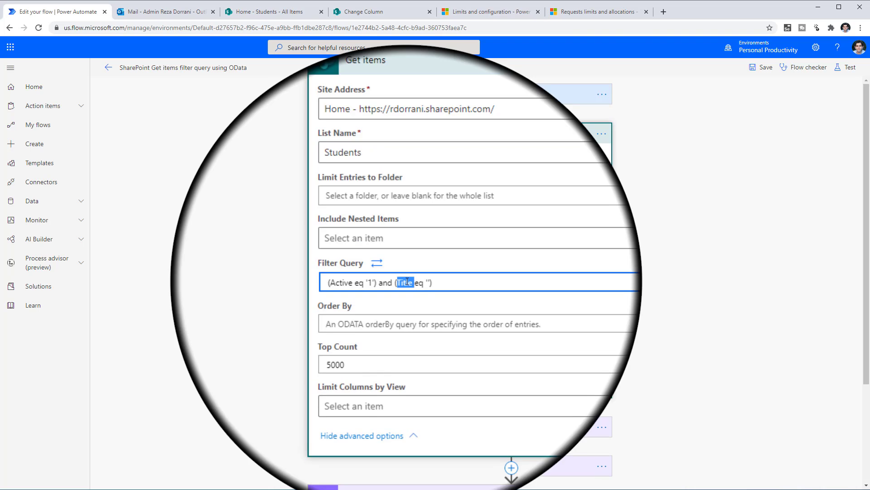
pyautogui.write('Manager')
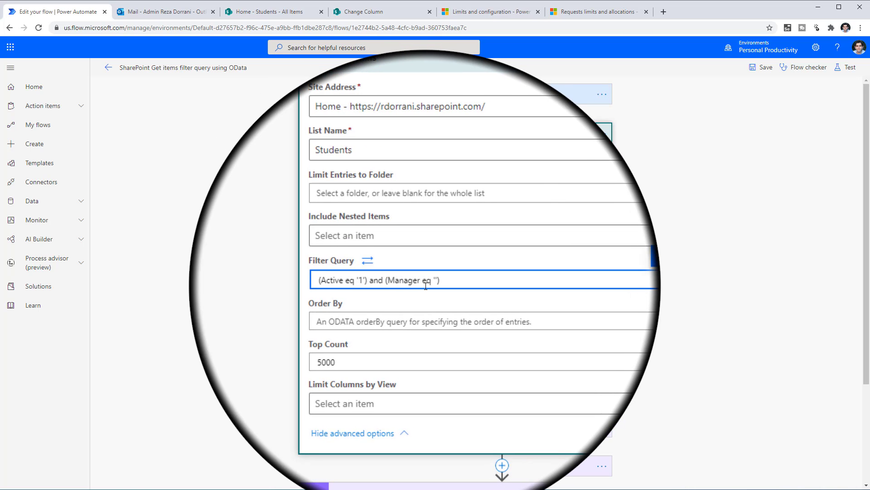
# Extend Manager to Manager/EMail in the second condition and paste the manager's email address between the quotes
pyautogui.click(446, 285)
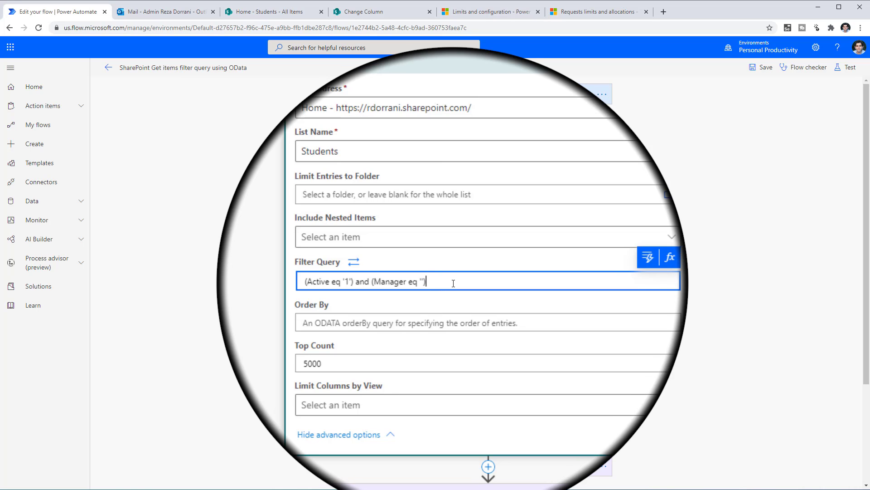
pyautogui.press('Left')
pyautogui.press('Left')
pyautogui.press('Left')
pyautogui.press('Left')
pyautogui.press('Left')
pyautogui.press('Left')
pyautogui.press('Left')
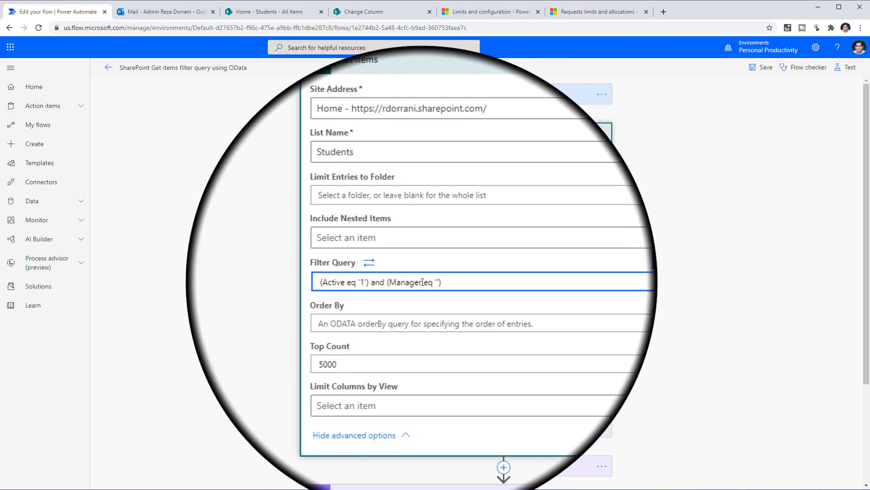
pyautogui.write('/EMail')
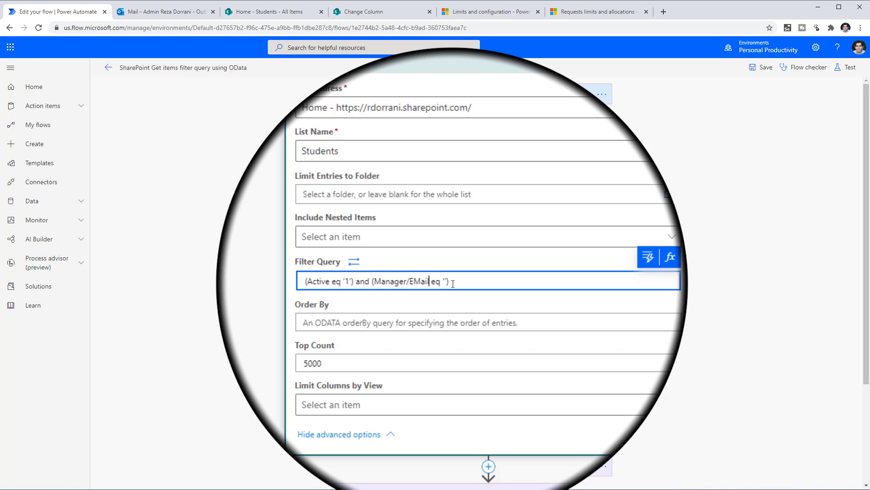
pyautogui.click(453, 283)
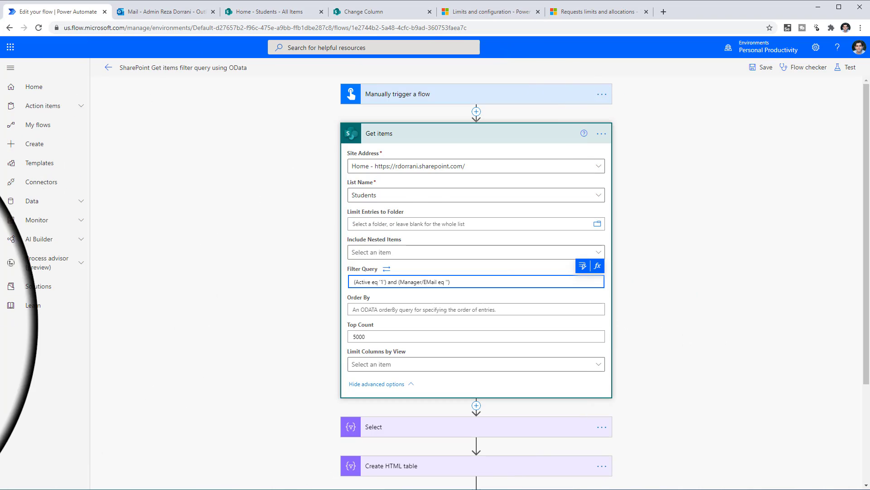
pyautogui.hotkey('ctrl', 'v')
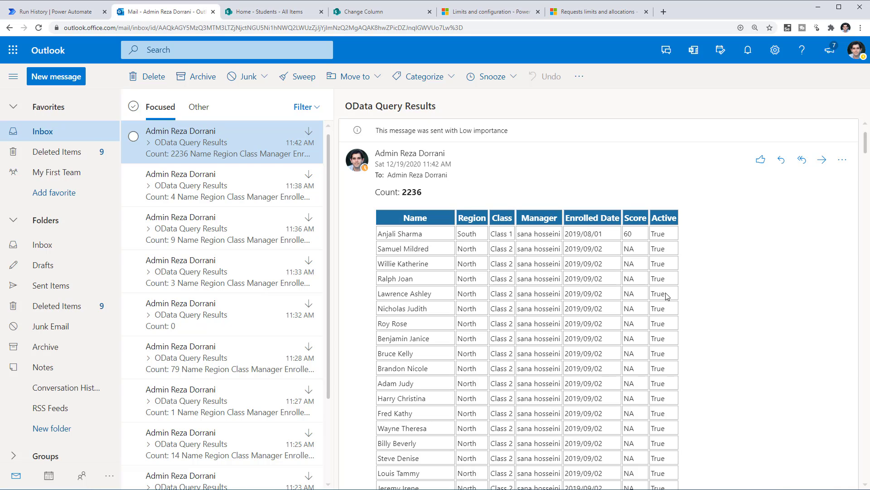
# Switch to the SharePoint Students list and filter it to items with an empty Manager
pyautogui.hotkey('ctrl', 'Tab')
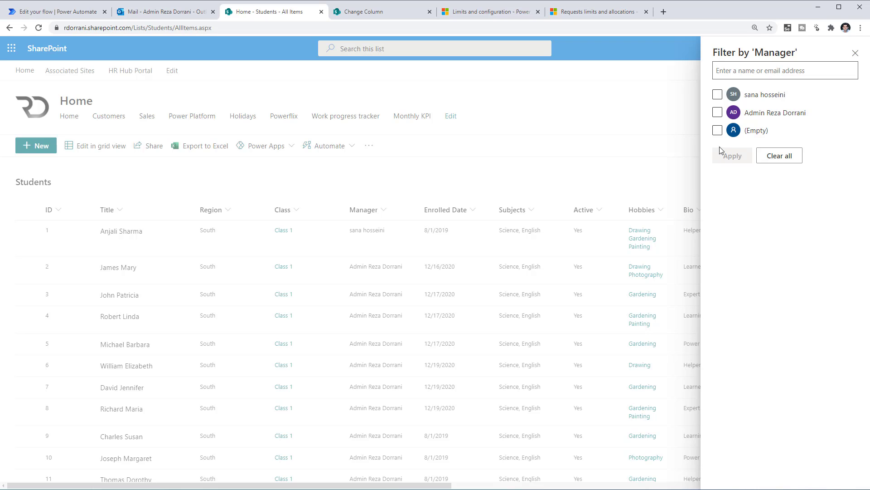
pyautogui.click(718, 130)
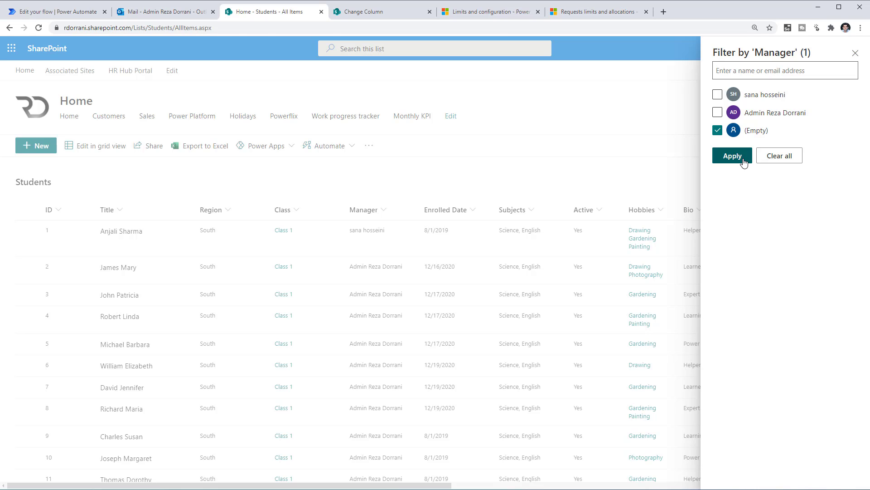
pyautogui.click(744, 155)
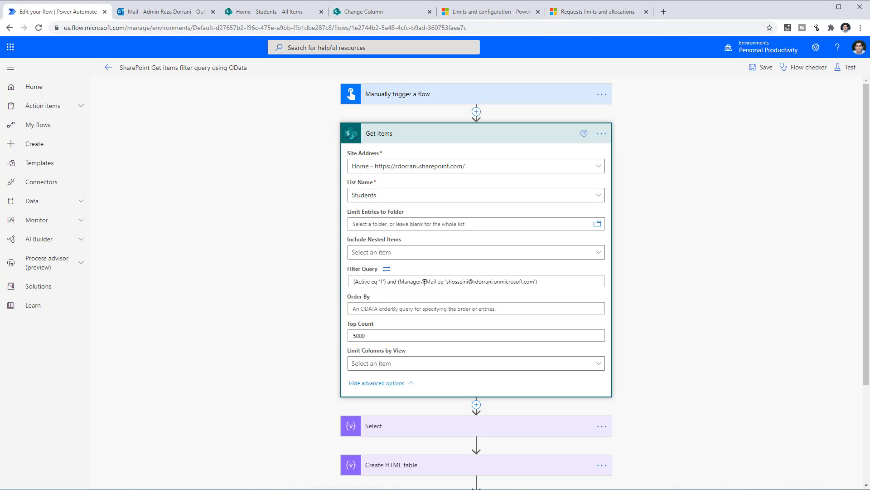
# In the flow's Filter Query, replace the manager email condition with Manager eq null
pyautogui.moveTo(423, 283); pyautogui.dragTo(538, 284)
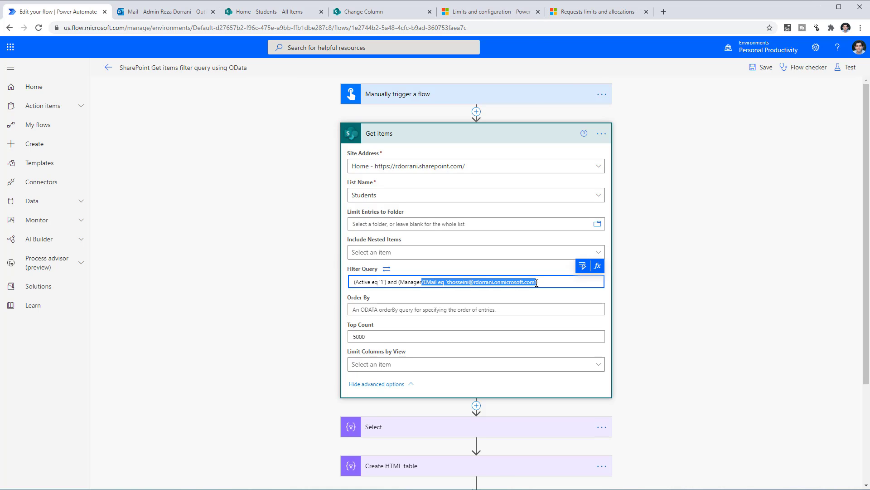
pyautogui.press('Delete')
pyautogui.write('eq nul')
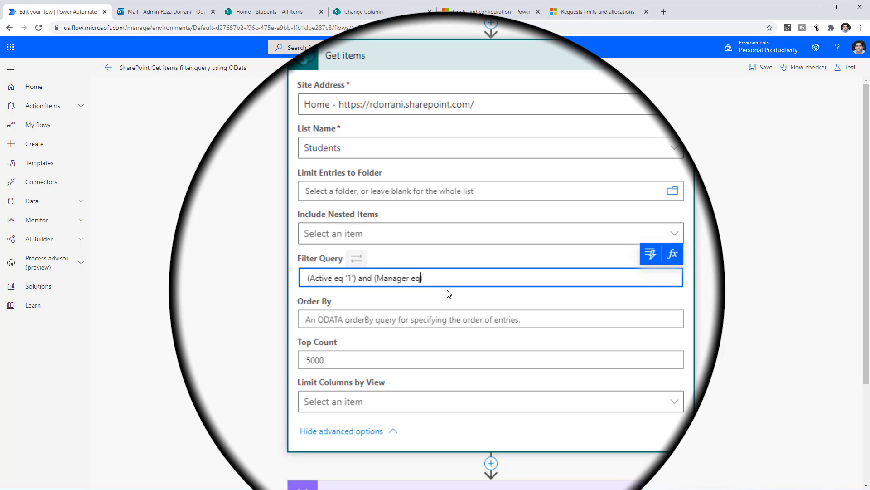
pyautogui.write('l')
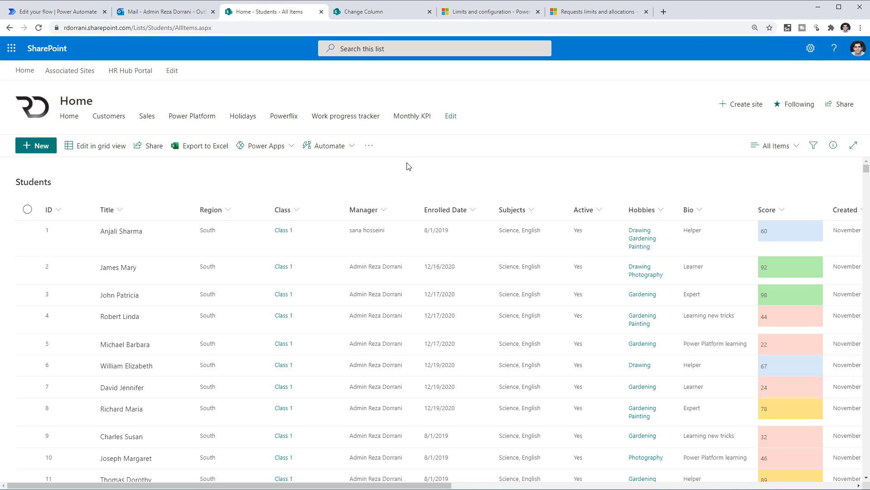
# Back in the flow, change the second Filter Query condition to Score ne null
pyautogui.click(58, 11)
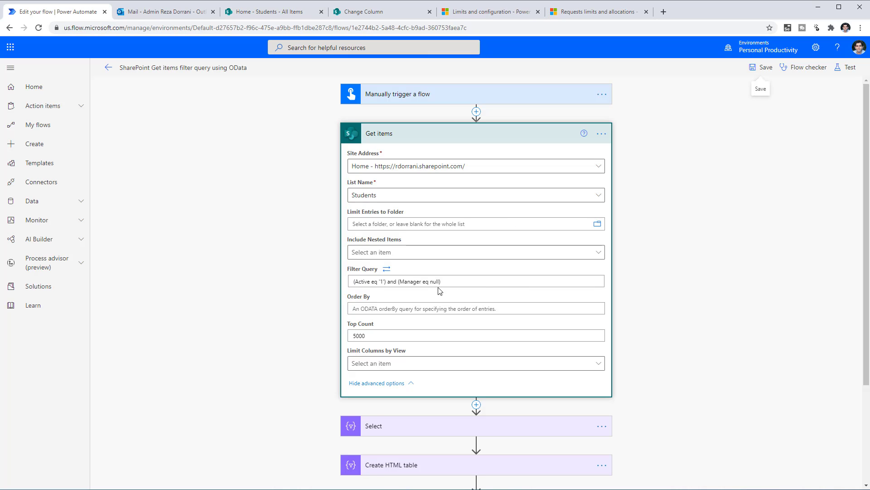
pyautogui.doubleClick(414, 283)
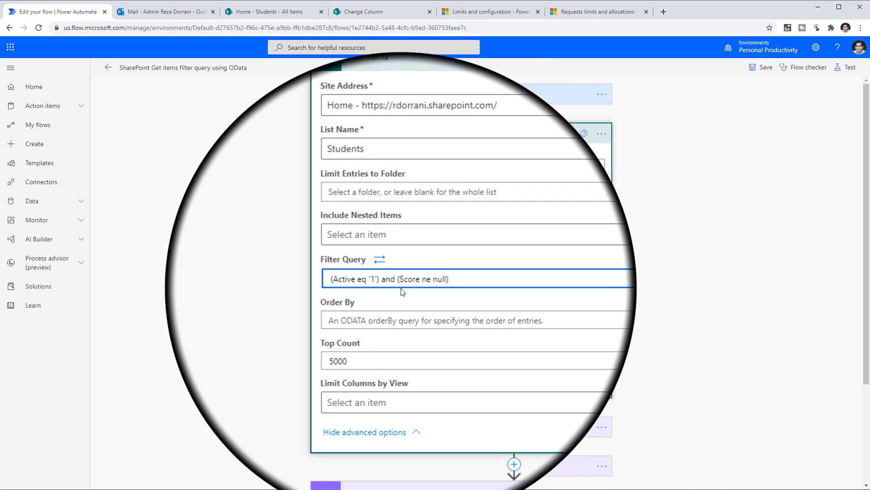
pyautogui.doubleClick(421, 280)
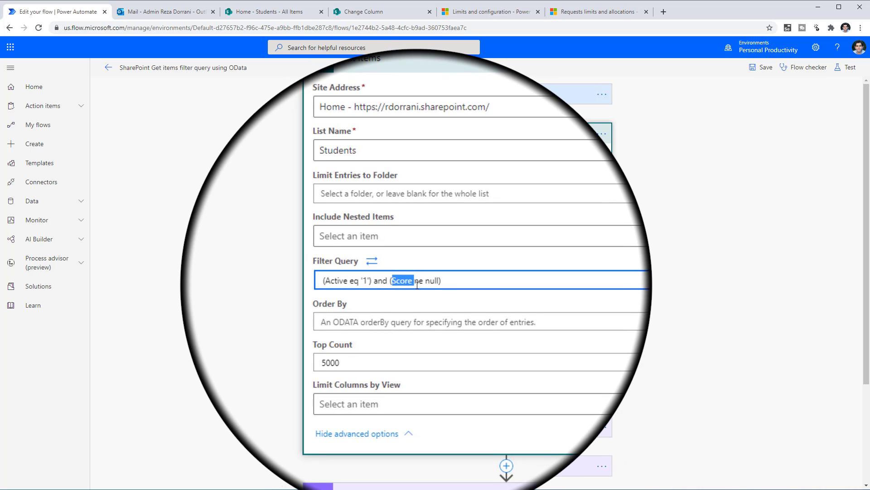
pyautogui.click(437, 284)
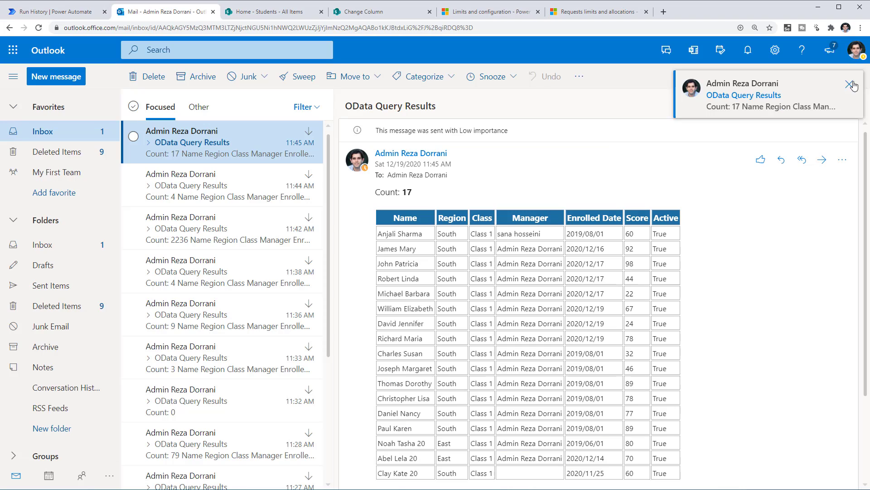
# Dismiss the new mail notification in Outlook and review the OData Query Results email for the Score filter
pyautogui.click(850, 85)
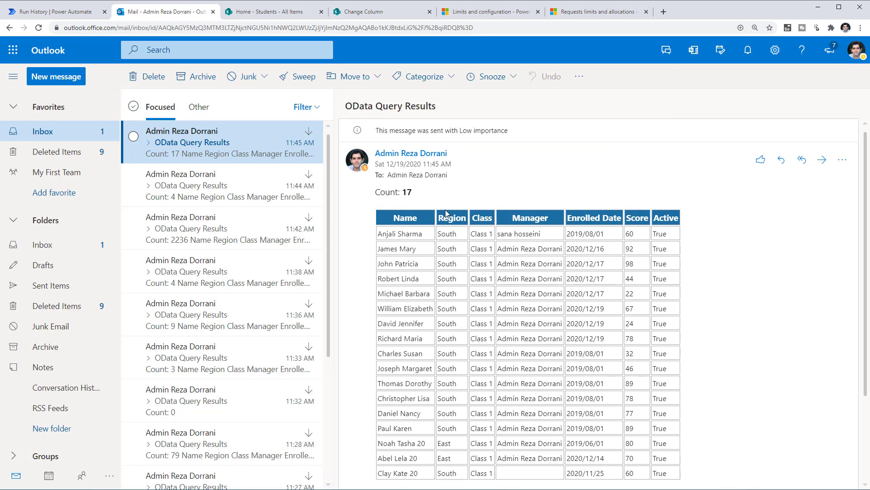
pyautogui.scroll(-1, 446, 231)
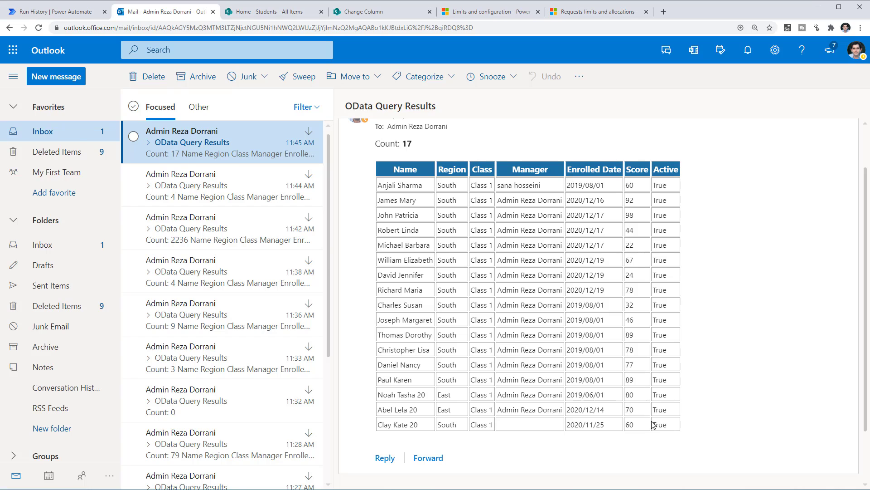
# Reopen the Power Automate flow for editing and switch the Filter Query to the condition builder and back to OData text
pyautogui.click(43, 13)
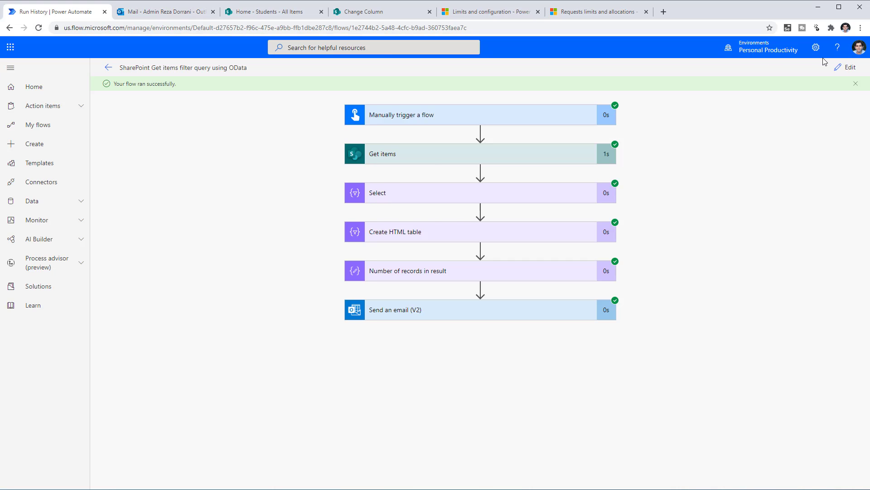
pyautogui.click(846, 68)
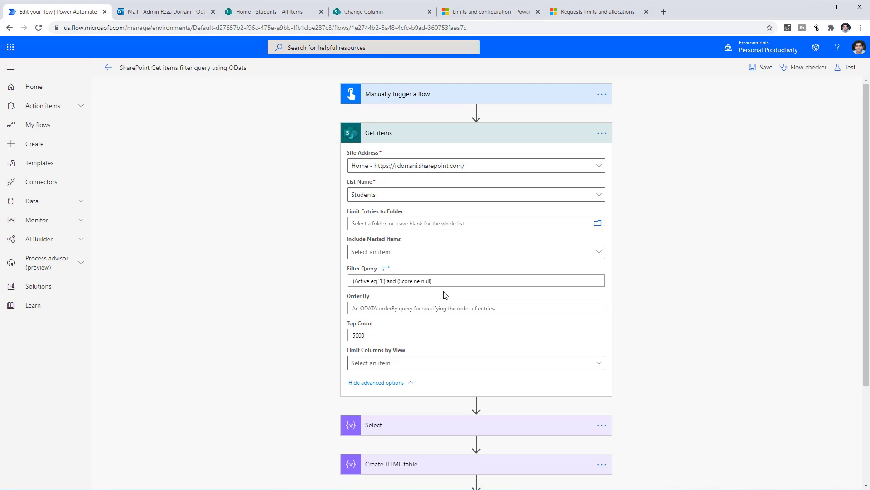
pyautogui.click(386, 269)
pyautogui.click(372, 268)
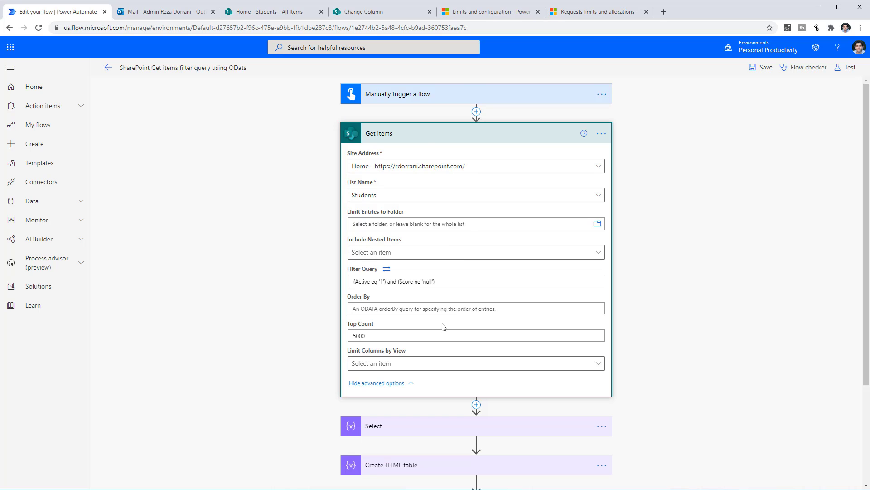
# Save and test the flow with the Score ne 'null' condition in the Filter Query, triggering the run manually
pyautogui.doubleClick(427, 282)
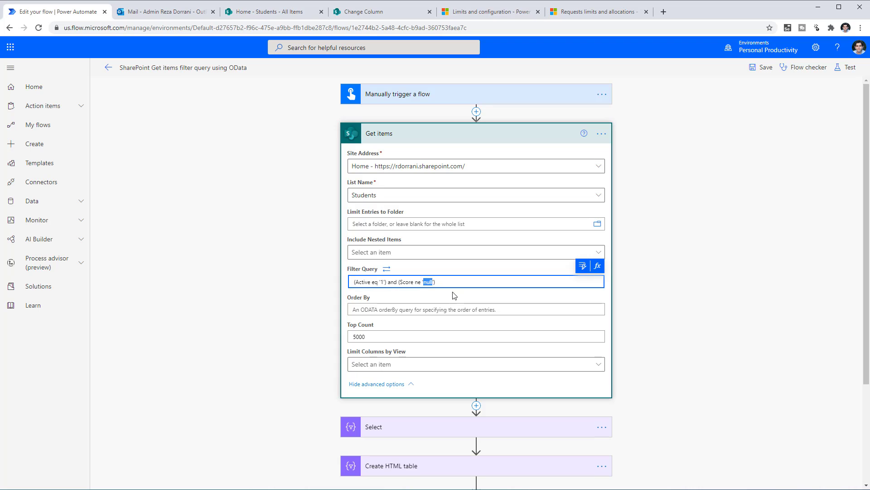
pyautogui.click(846, 67)
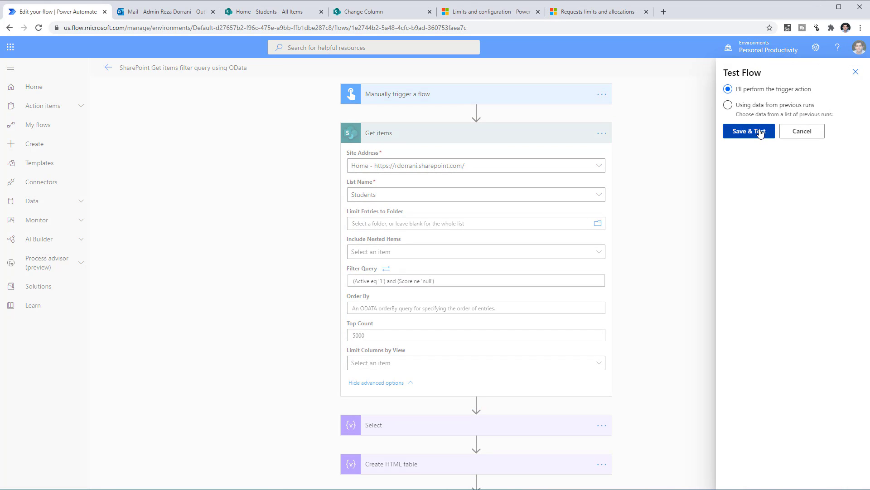
pyautogui.click(749, 122)
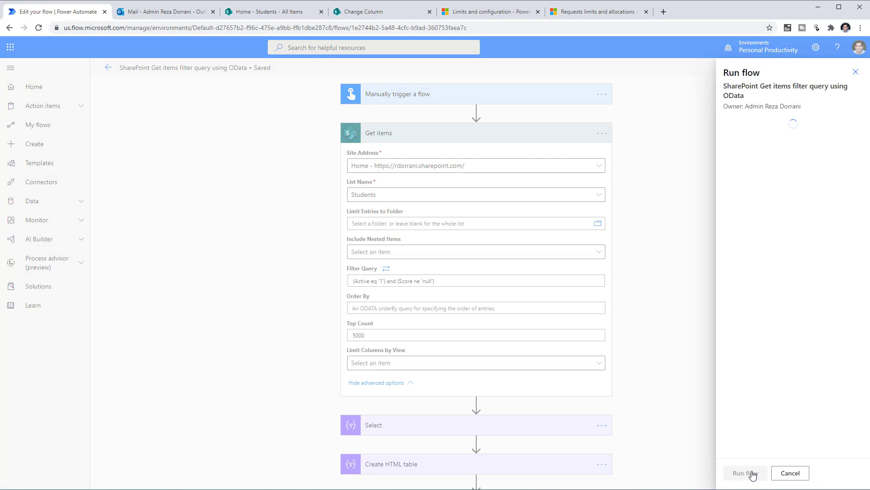
pyautogui.click(752, 473)
pyautogui.click(750, 472)
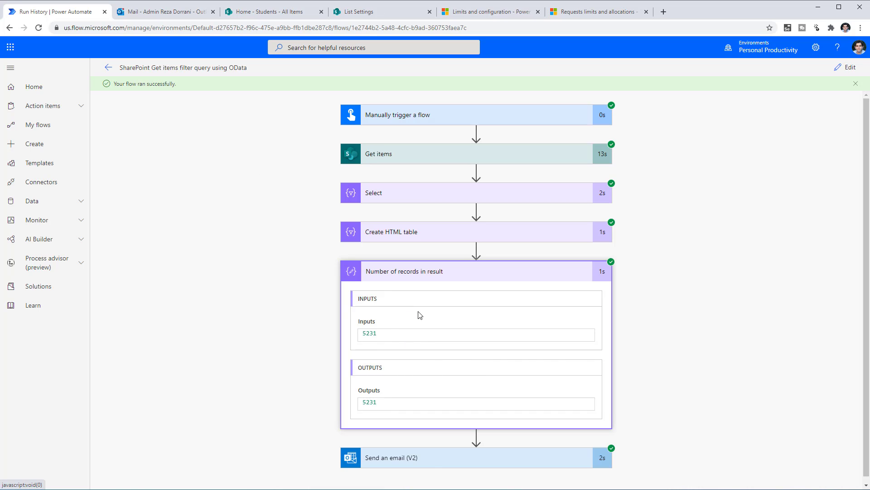
# Reopen the flow for editing and remove the single quotes around null in the Filter Query's Score condition
pyautogui.click(846, 74)
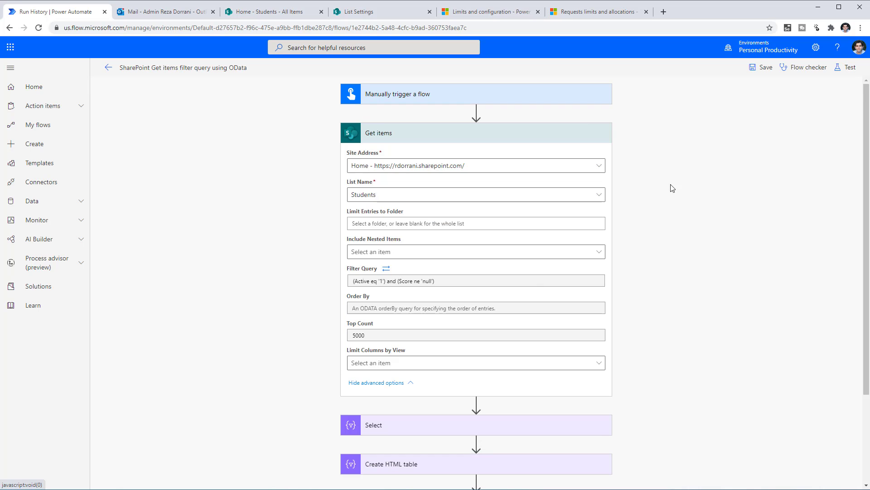
pyautogui.click(424, 282)
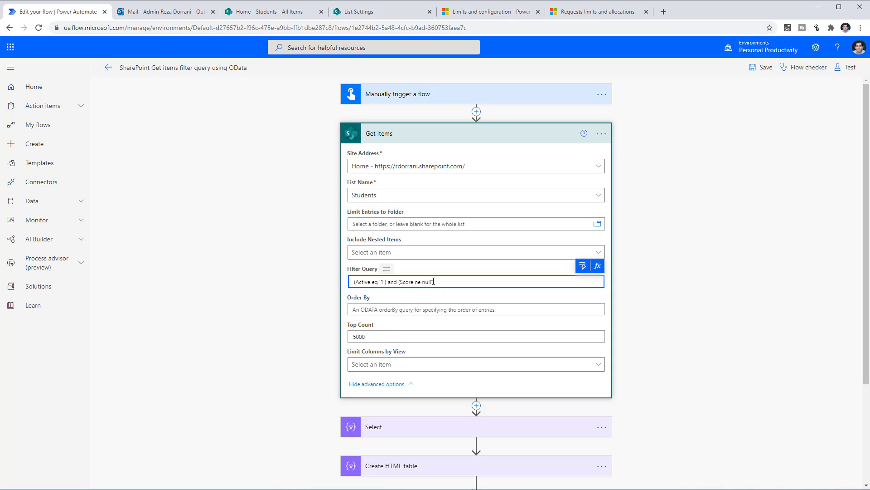
pyautogui.press('BackSpace')
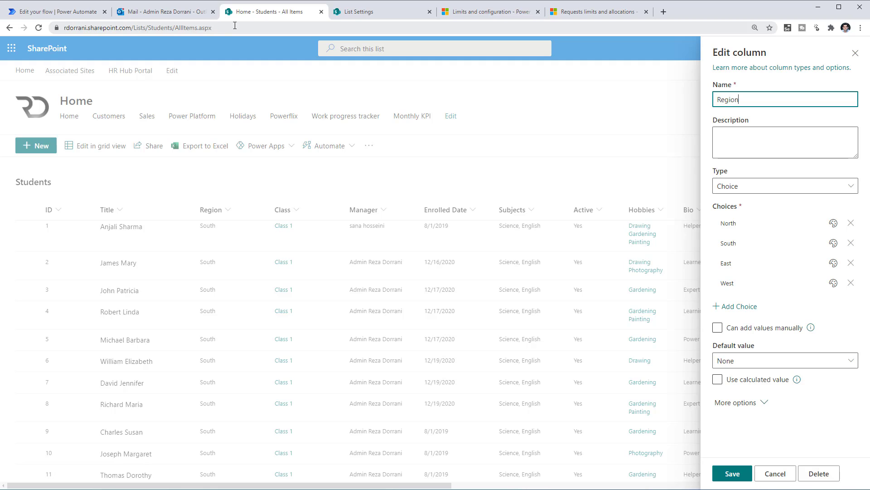
# Back in the Power Automate flow, replace the Score condition in the Filter Query with Region eq 'North'
pyautogui.click(54, 11)
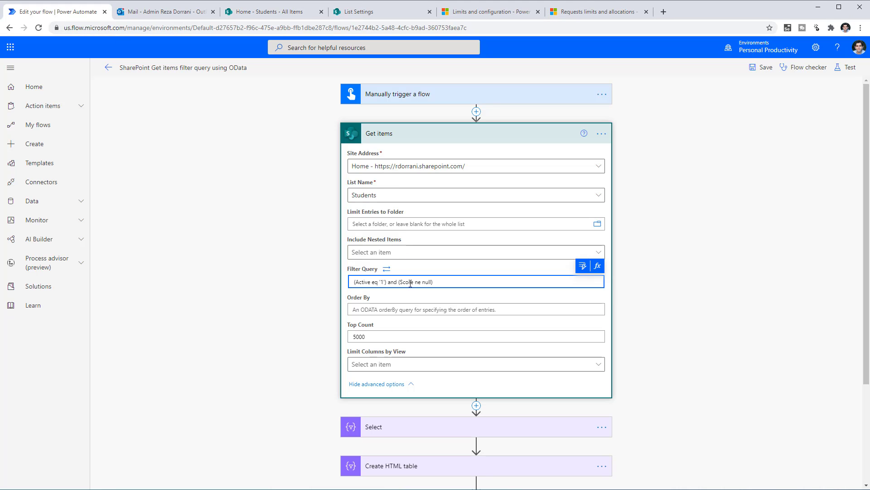
pyautogui.doubleClick(406, 281)
pyautogui.write('Region')
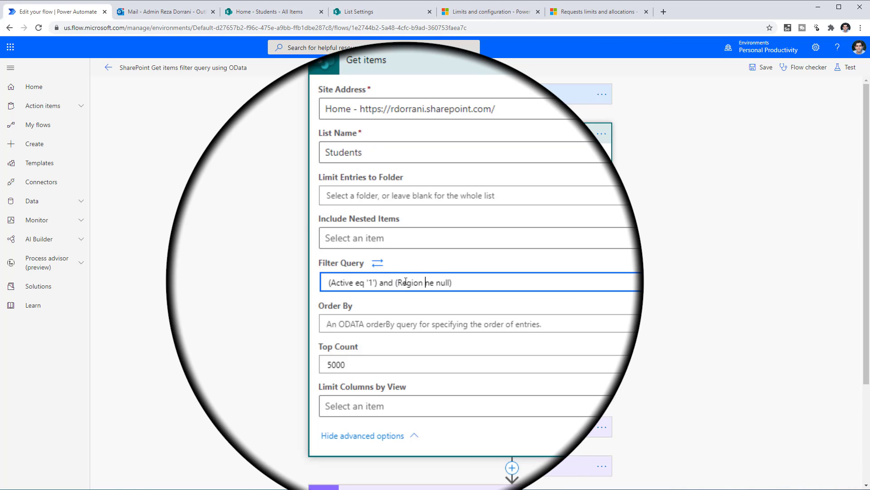
pyautogui.doubleClick(422, 281)
pyautogui.write('e')
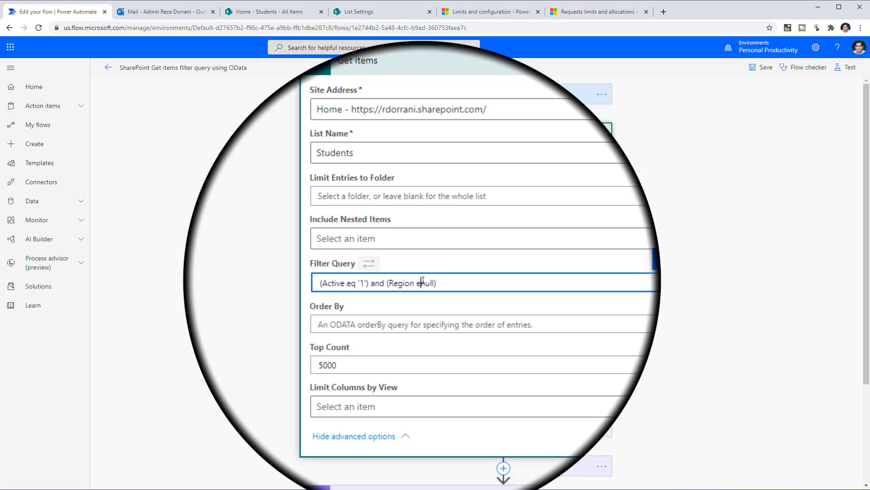
pyautogui.write('q')
pyautogui.doubleClick(428, 282)
pyautogui.write("'North'")
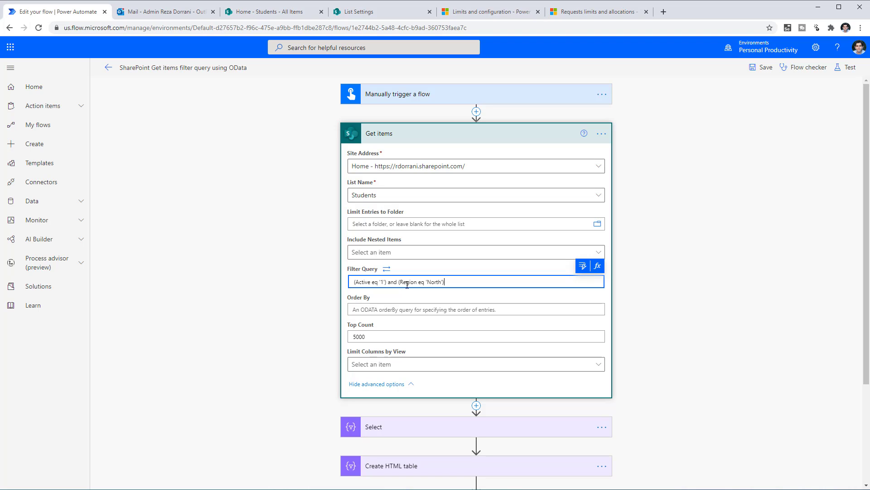
# Test the flow and review the OData Query Results email for the Region filter in Outlook
pyautogui.click(846, 68)
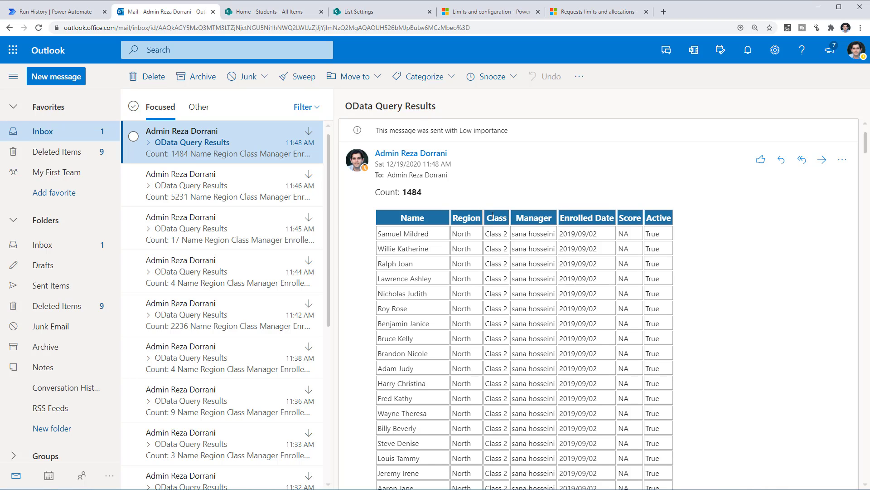
pyautogui.scroll(-3, 498, 267)
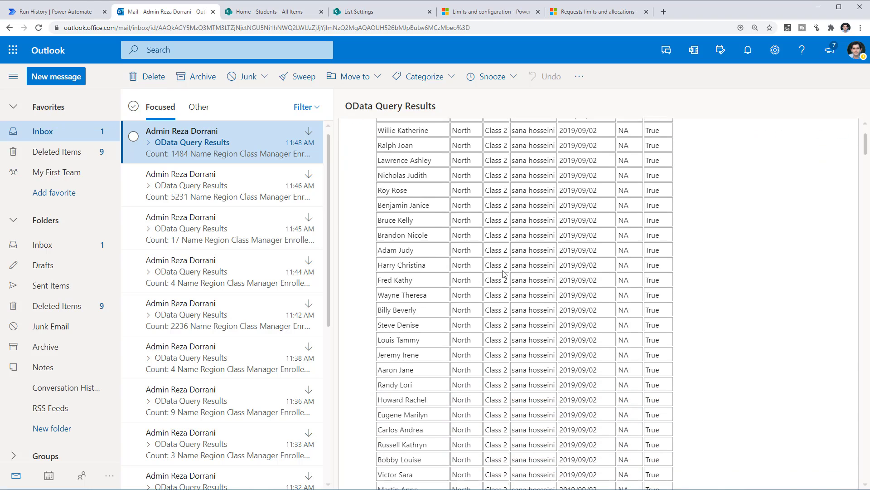
pyautogui.scroll(3, 501, 271)
pyautogui.click(282, 11)
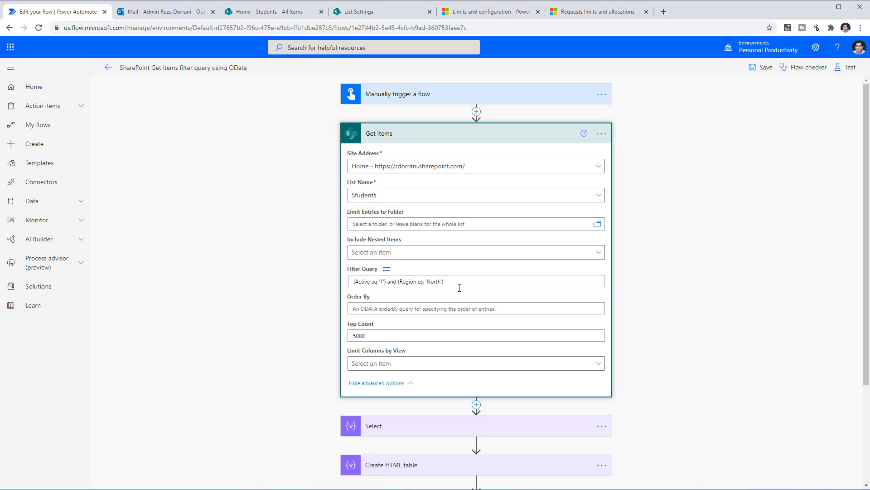
# Add a third filter row on Title in the condition builder and convert the Filter Query back to OData text
pyautogui.click(386, 269)
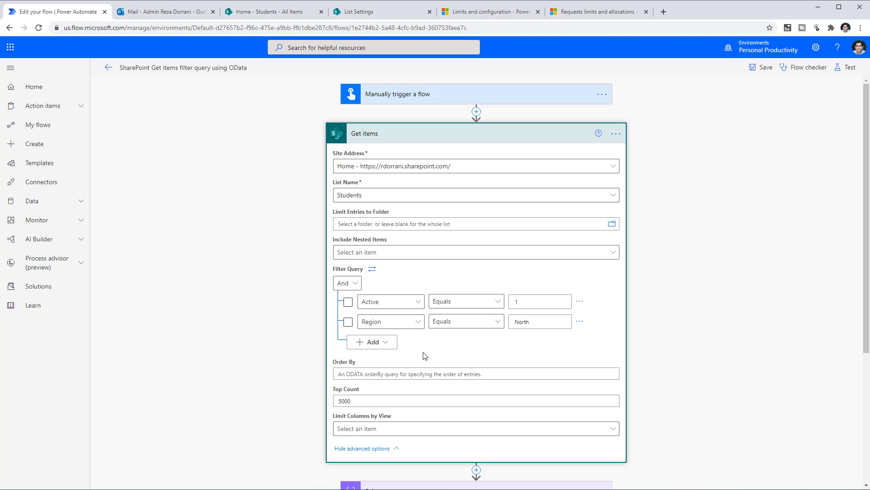
pyautogui.click(369, 343)
pyautogui.click(383, 358)
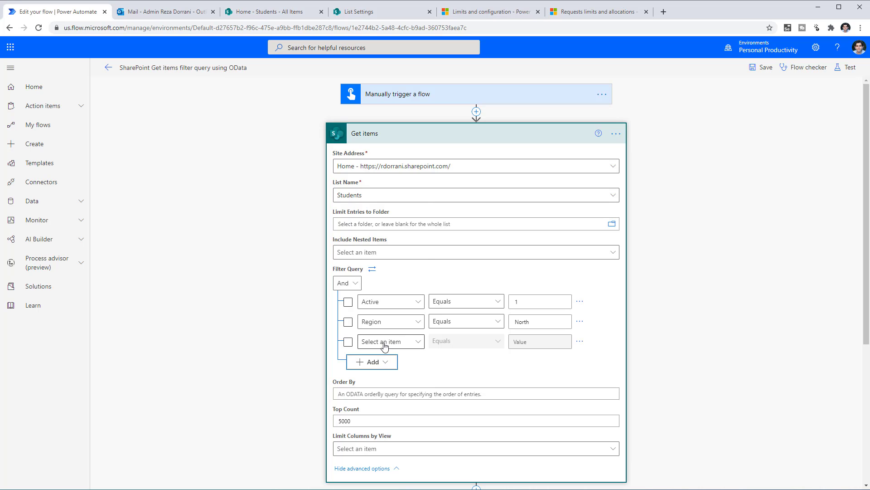
pyautogui.click(387, 341)
pyautogui.click(379, 228)
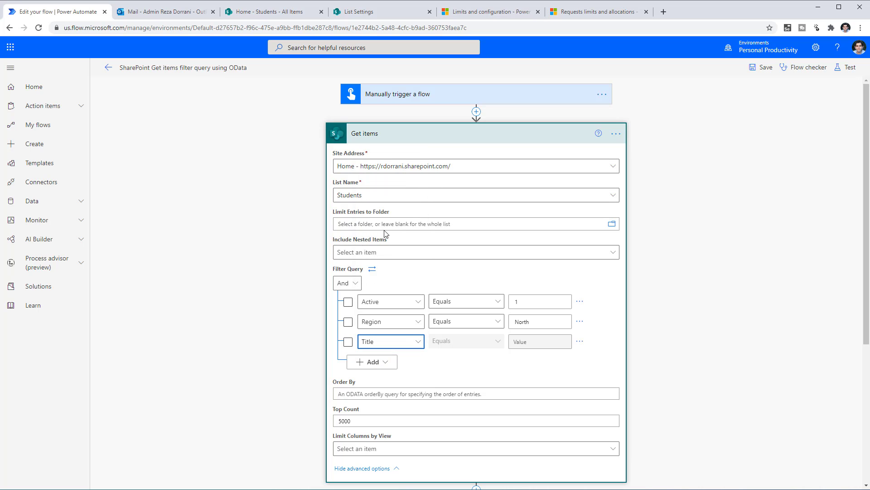
pyautogui.click(379, 269)
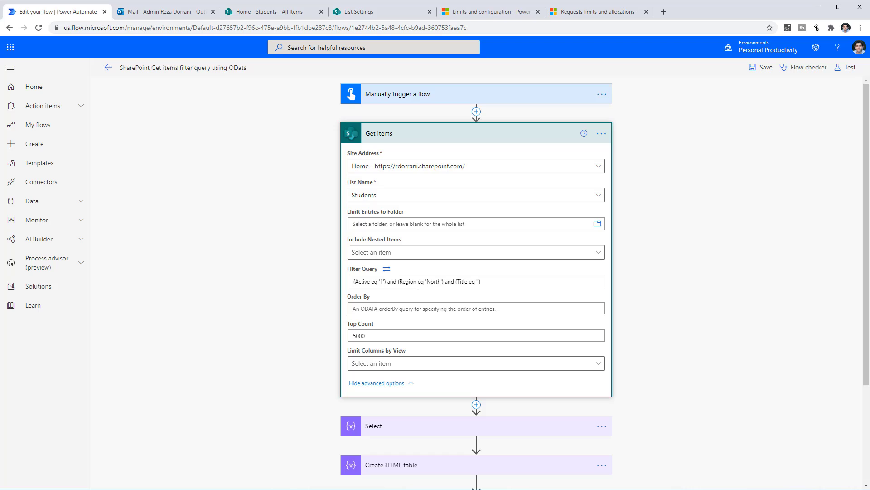
# Change the third Filter Query condition to Class/Title eq 'Class 3' and start a test of the flow
pyautogui.doubleClick(469, 281)
pyautogui.write('Class')
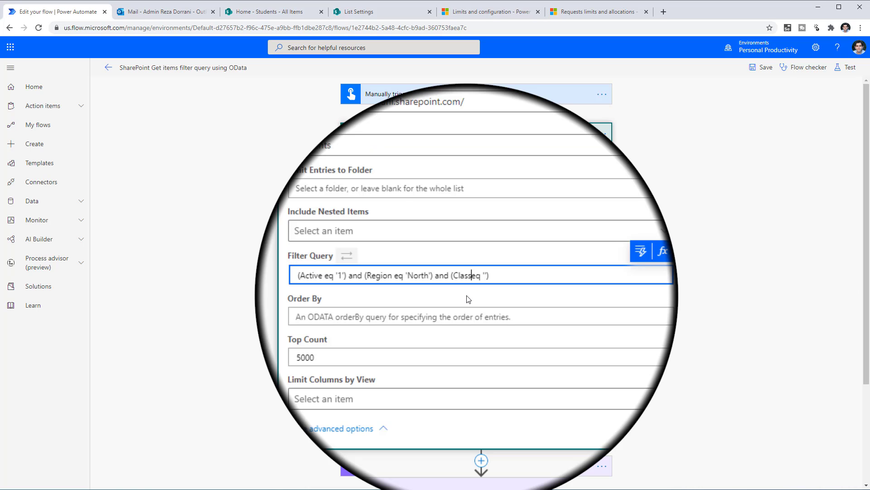
pyautogui.press('Left')
pyautogui.write('/Title')
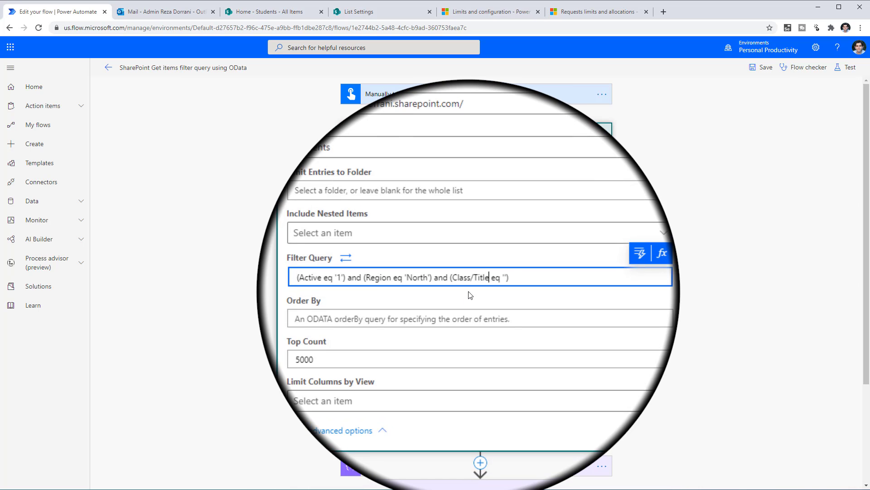
pyautogui.click(493, 282)
pyautogui.write('Class 3')
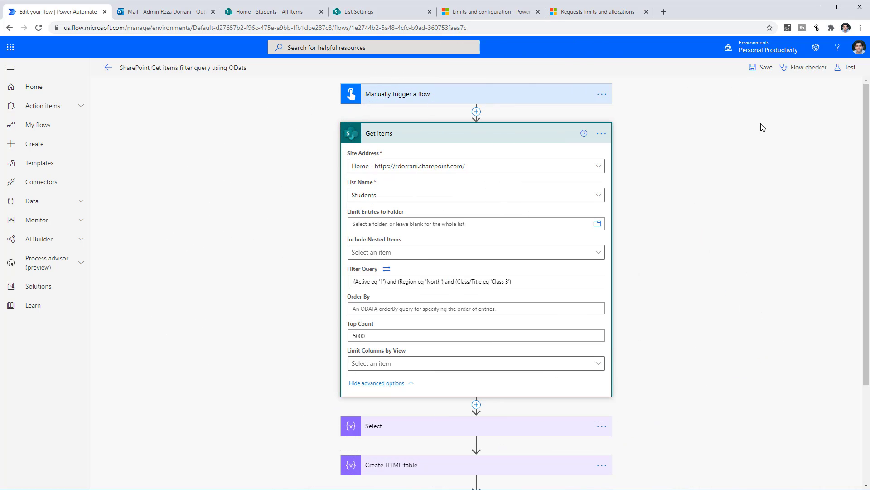
pyautogui.click(846, 68)
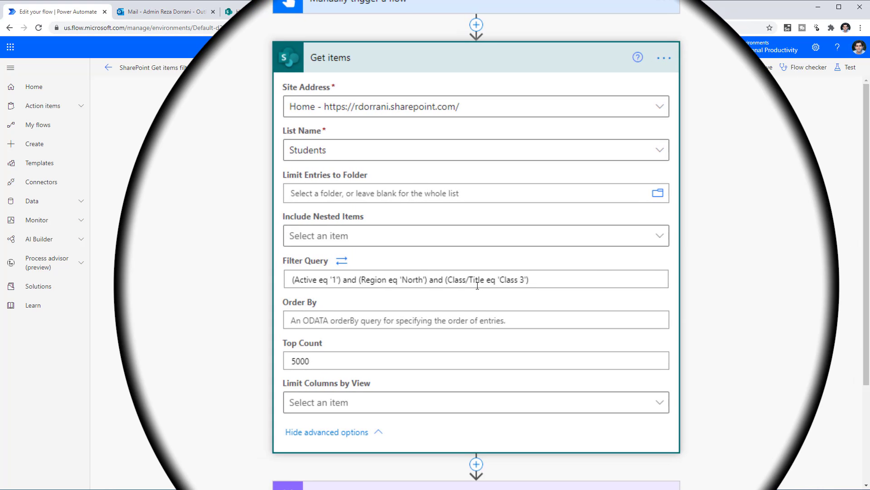
# Change the lookup condition in the Filter Query to Class/Id eq 1, without quotes around the number
pyautogui.doubleClick(479, 282)
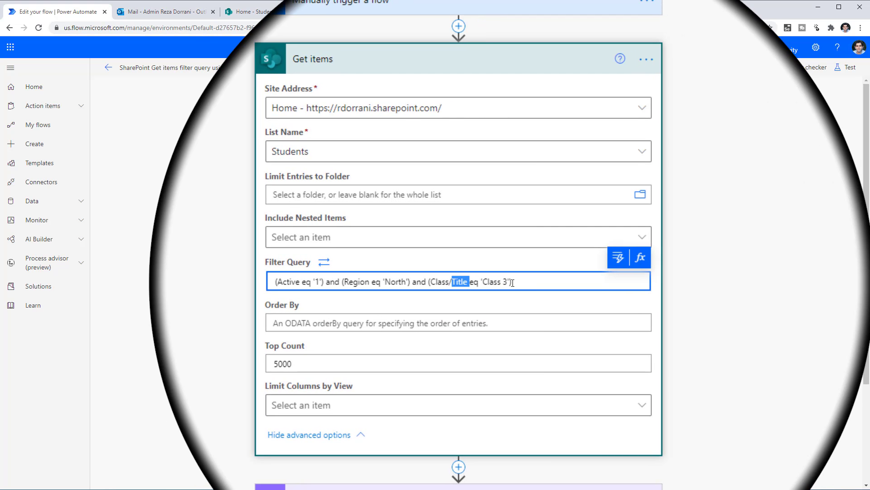
pyautogui.write('Id')
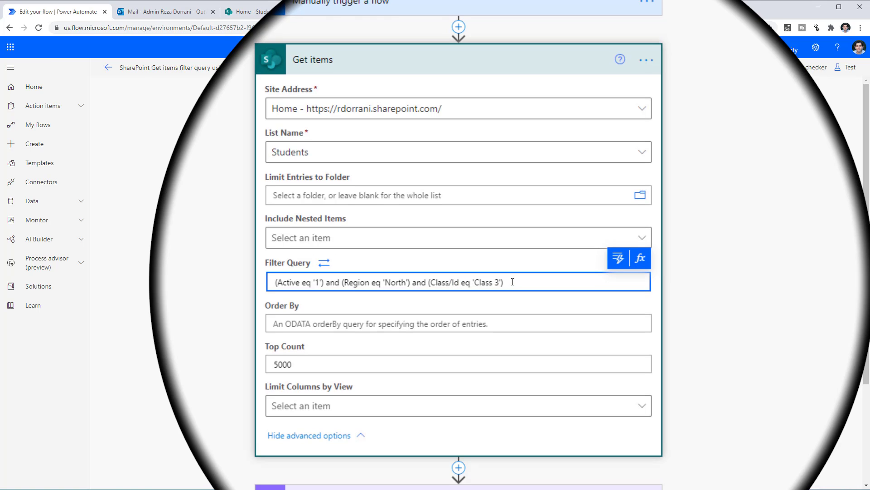
pyautogui.moveTo(485, 282); pyautogui.dragTo(515, 281)
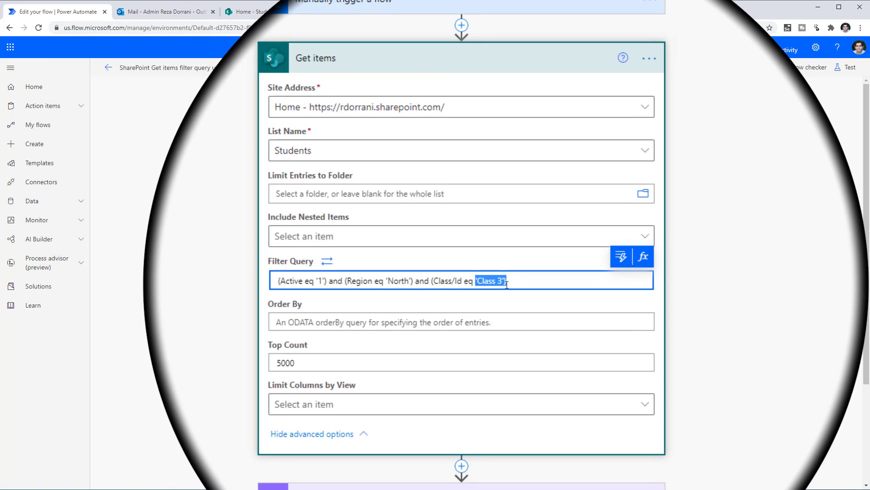
pyautogui.press('BackSpace')
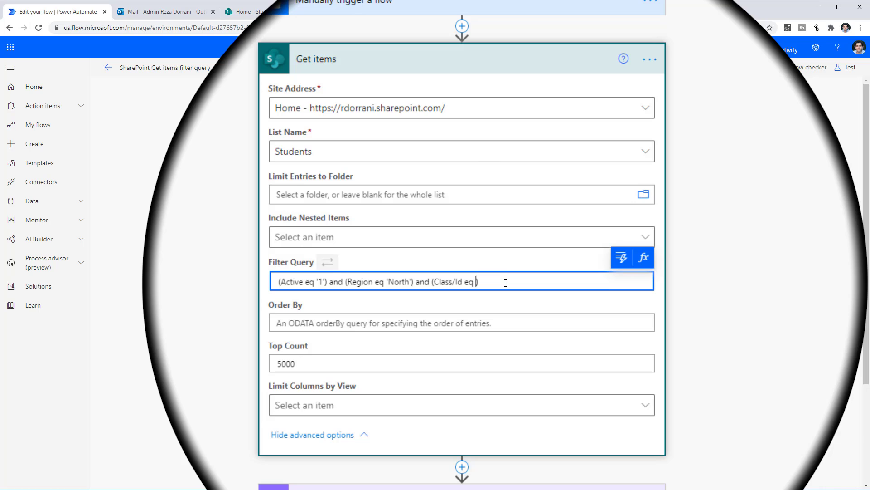
pyautogui.write('1')
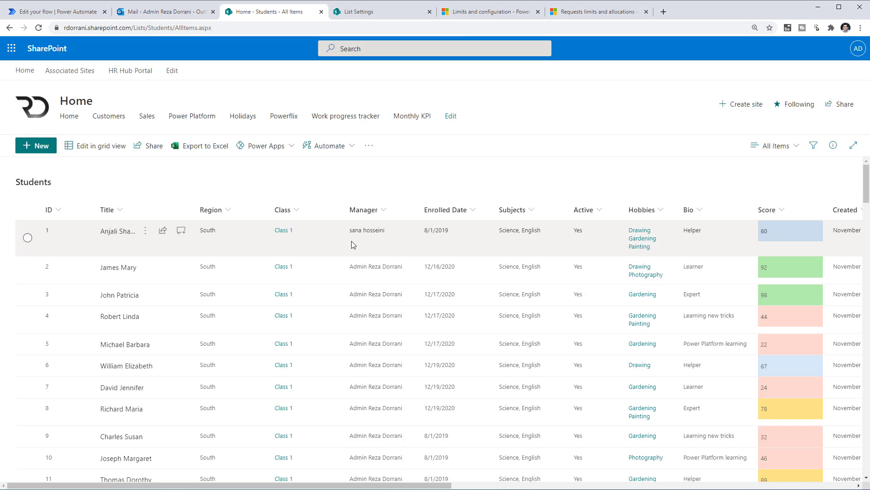
# Examine the Subjects column's settings and choices in the SharePoint Students list, close them without saving, and look through the list items
pyautogui.click(525, 211)
pyautogui.moveTo(544, 249)
pyautogui.click(602, 253)
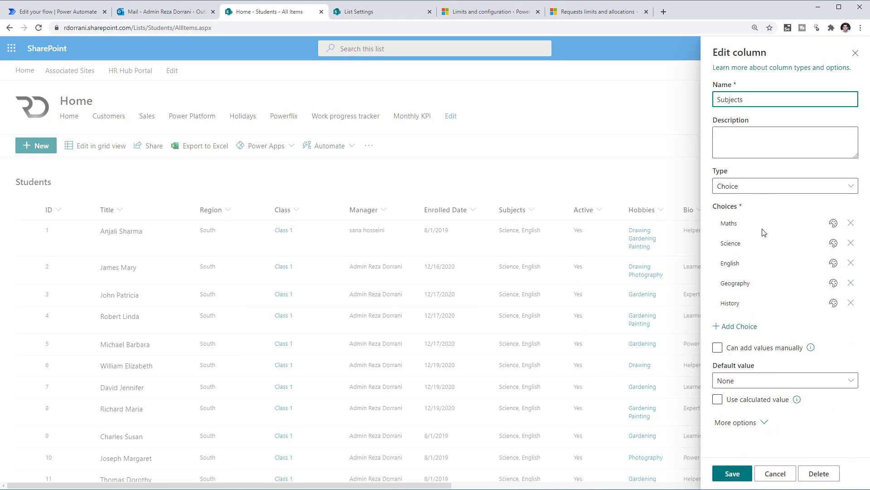
pyautogui.click(784, 476)
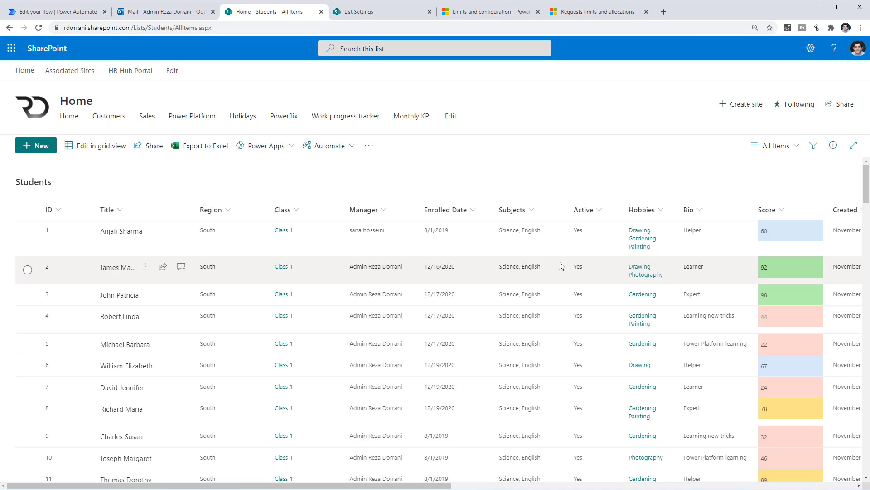
pyautogui.scroll(-3, 540, 313)
pyautogui.scroll(3, 539, 325)
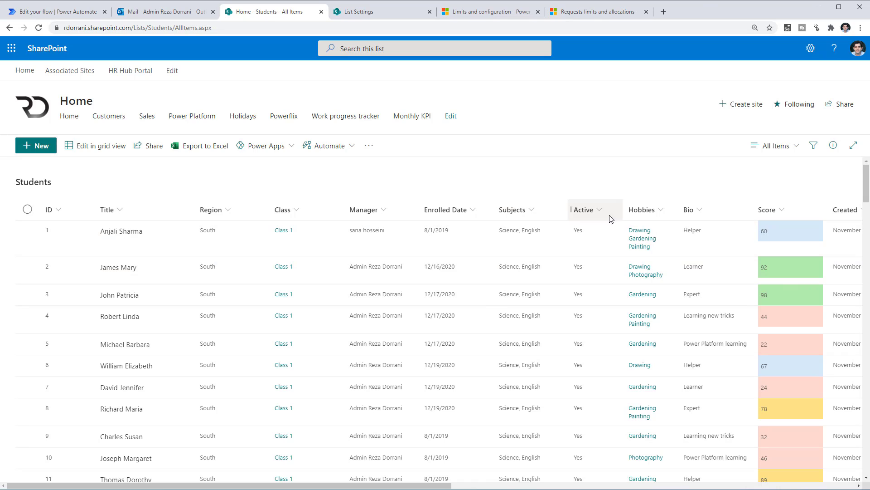
# Back in the flow, replace the Region and Class conditions with Subjects eq 'English' and return to the Students list
pyautogui.click(59, 11)
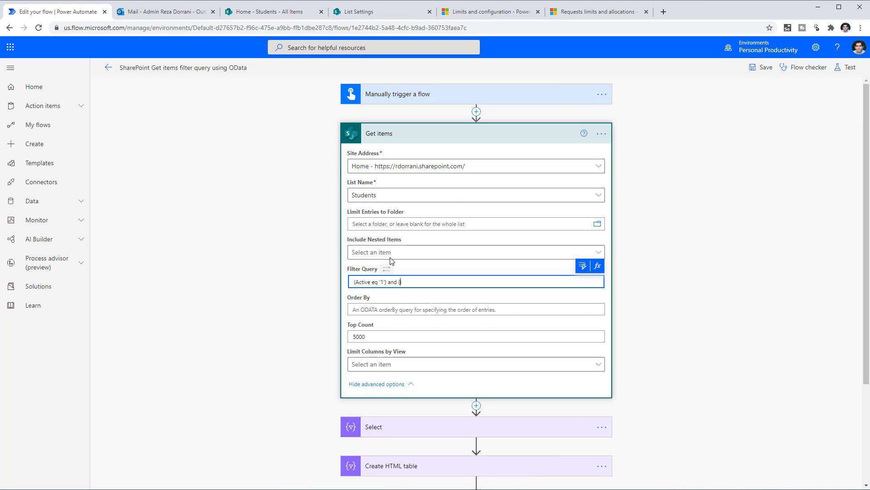
pyautogui.write('Subjects eq ')
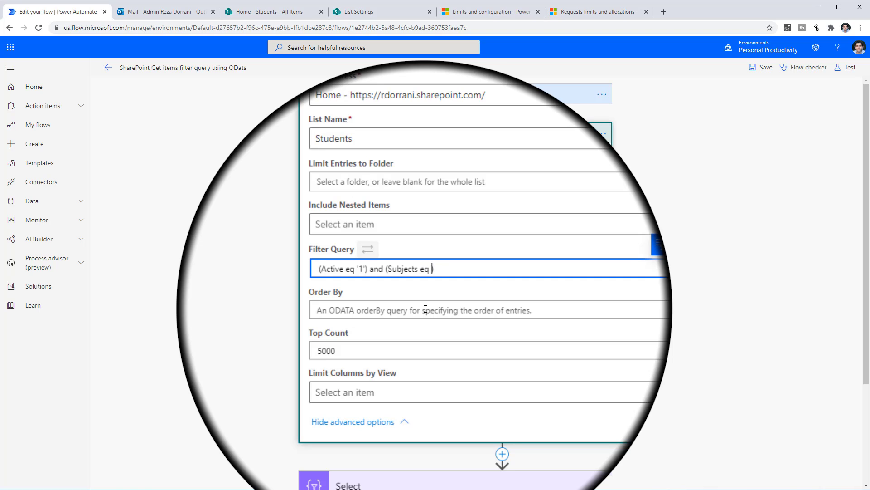
pyautogui.write("''")
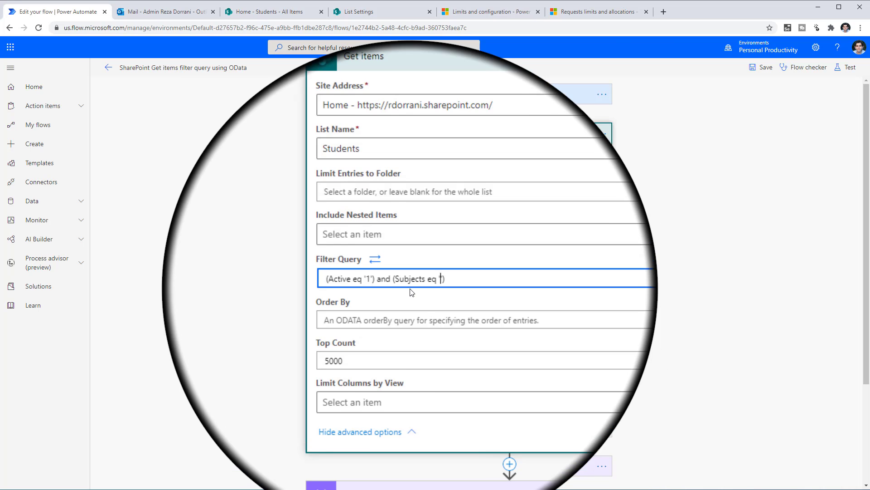
pyautogui.write('English')
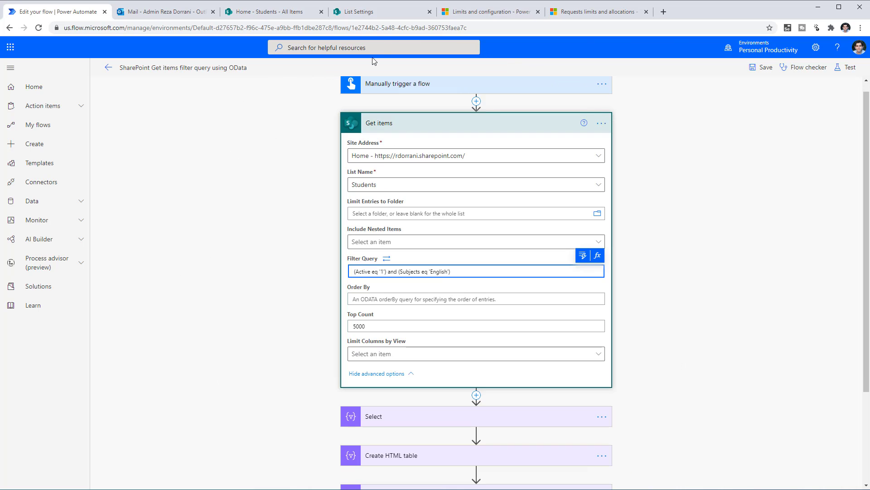
pyautogui.click(267, 11)
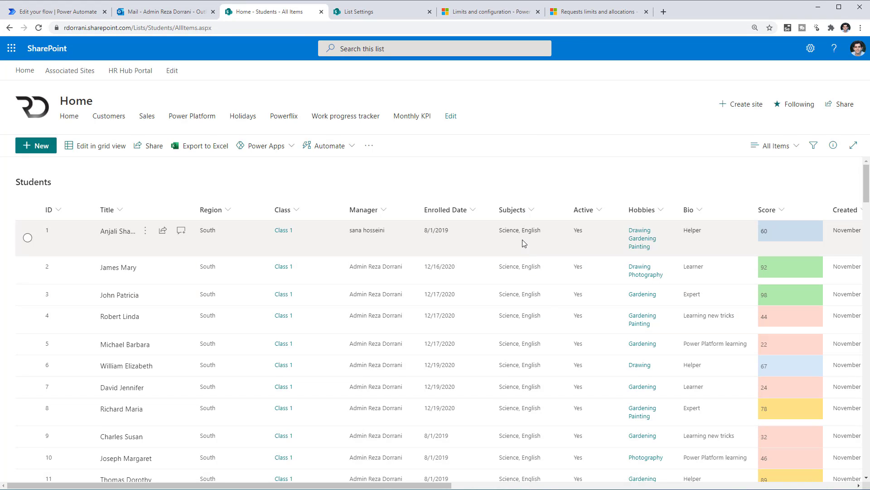
# Filter the Students list by the subjects English and Geography, and set the Subjects of the item with ID 3 to English and Geography
pyautogui.click(523, 211)
pyautogui.click(530, 231)
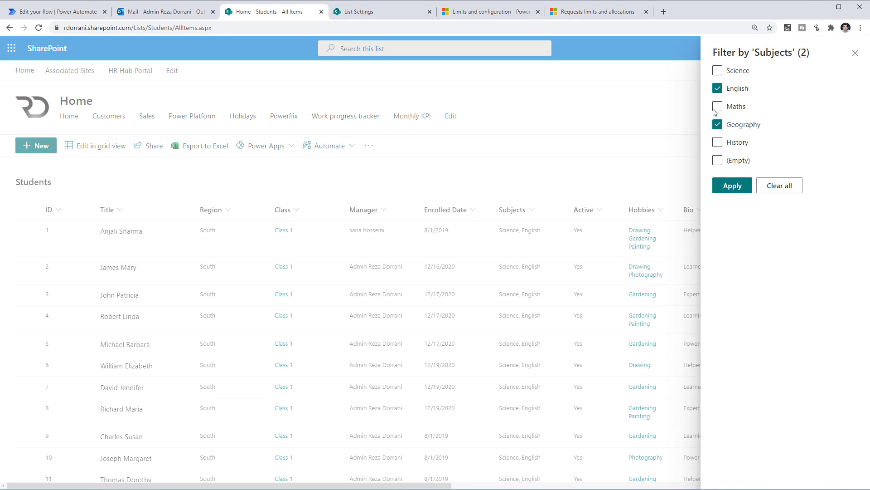
pyautogui.click(737, 189)
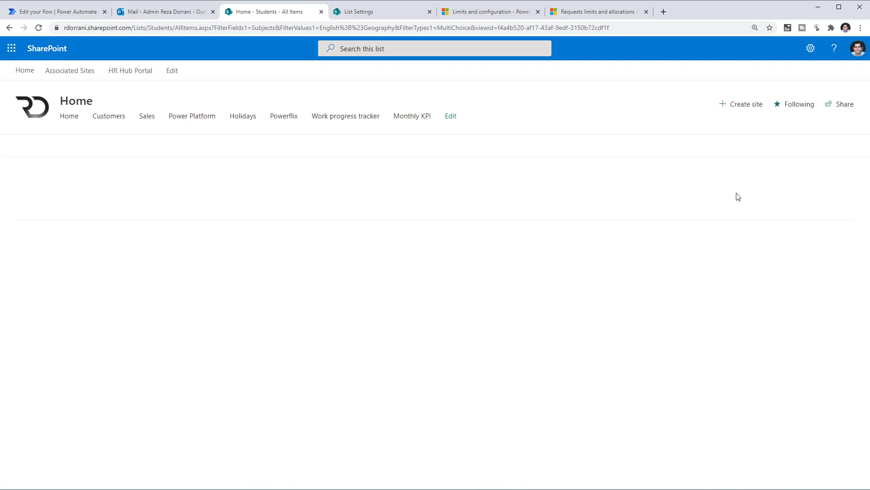
pyautogui.scroll(-5, 492, 348)
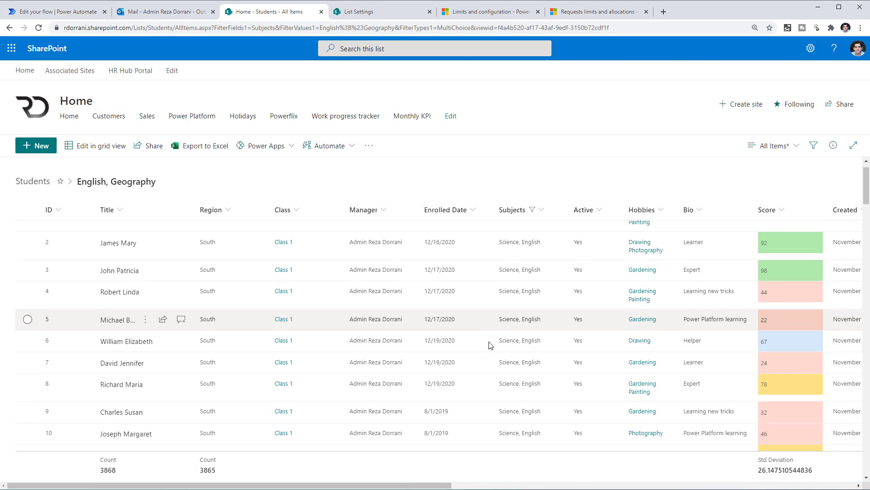
pyautogui.scroll(5, 499, 340)
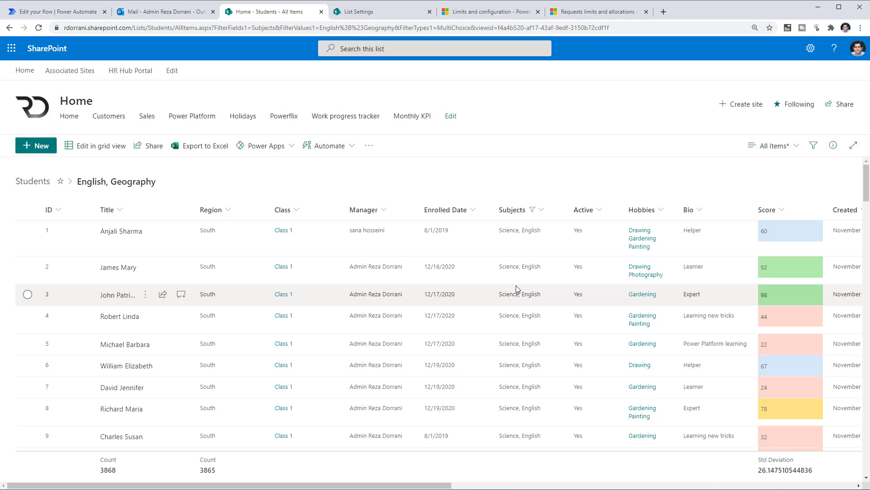
pyautogui.click(516, 286)
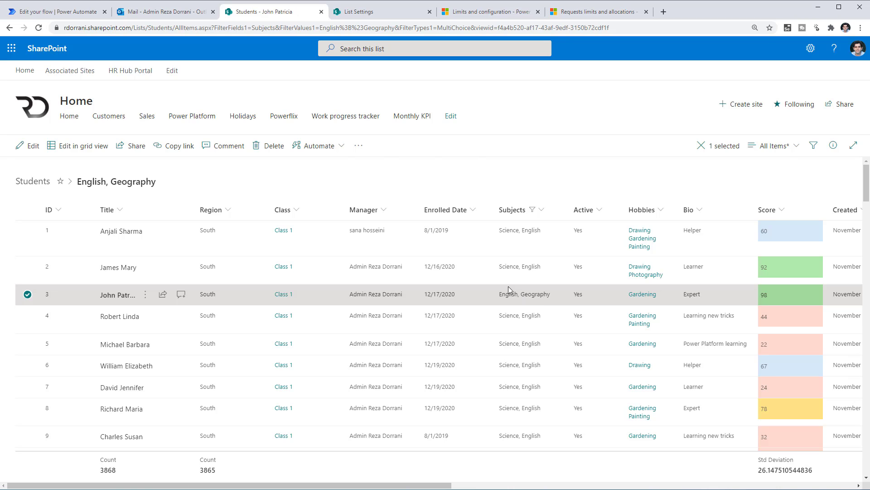
# Back in the flow, test it with Active eq '1', Subjects eq 'English' and Subjects eq 'Geography', and inspect the Number of records in result output
pyautogui.hotkey('ctrl', '1')
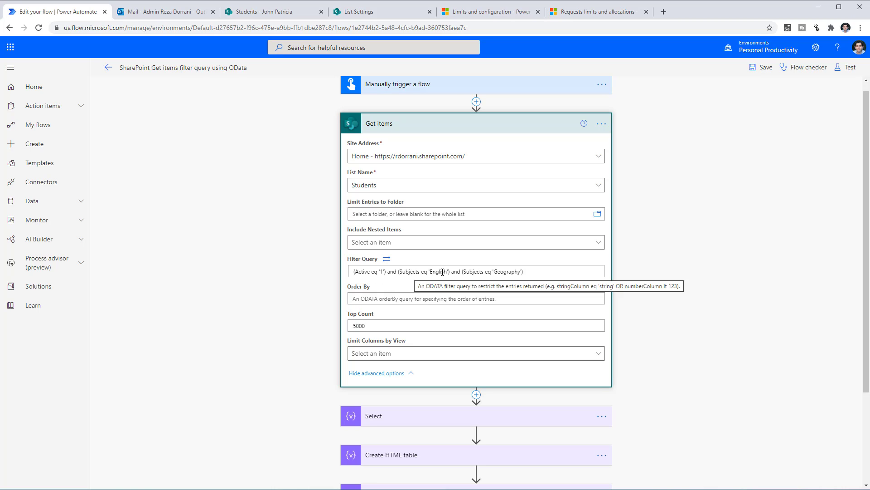
pyautogui.click(846, 67)
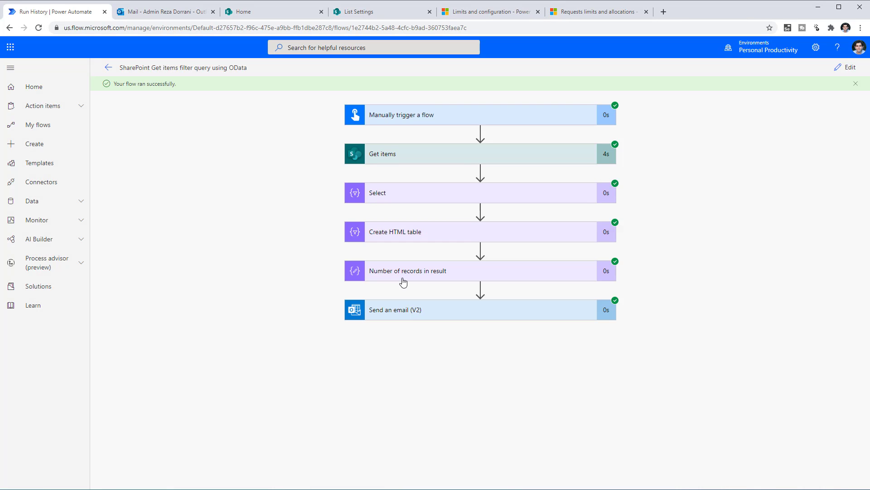
pyautogui.click(403, 281)
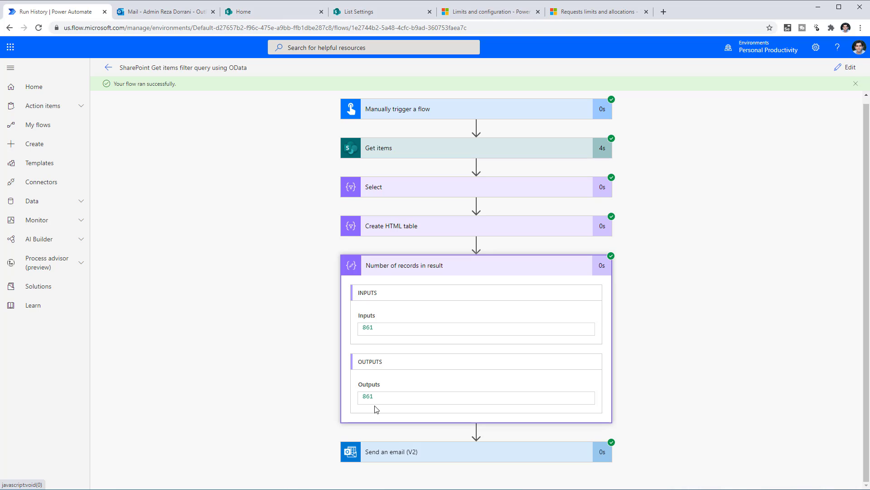
# Edit the flow and make a group of the two Subjects conditions, English and Geography, in the Get items Filter Query builder
pyautogui.click(847, 67)
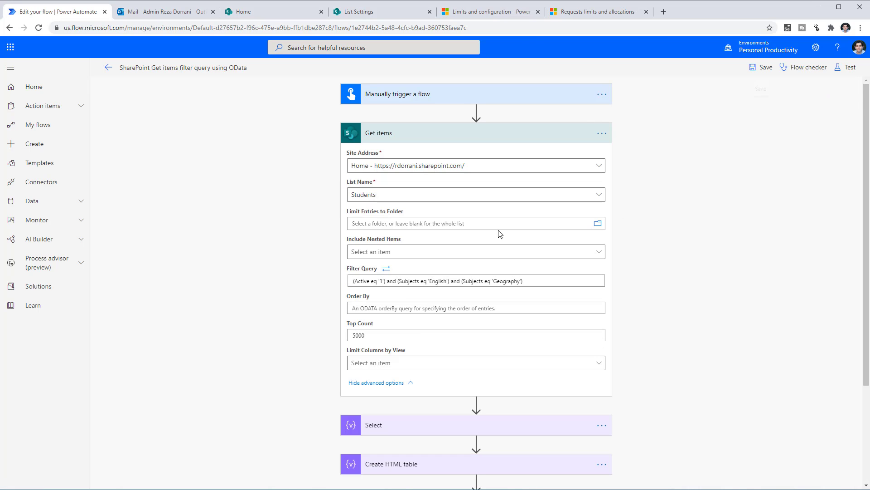
pyautogui.click(386, 268)
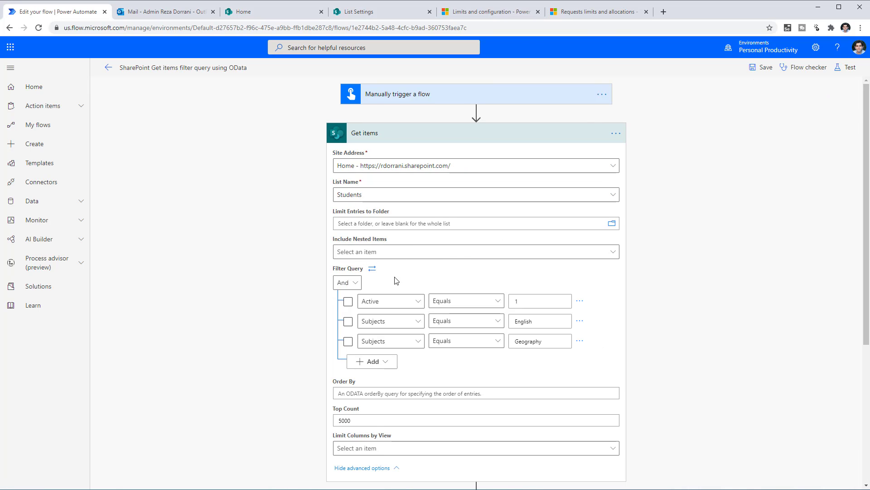
pyautogui.click(352, 324)
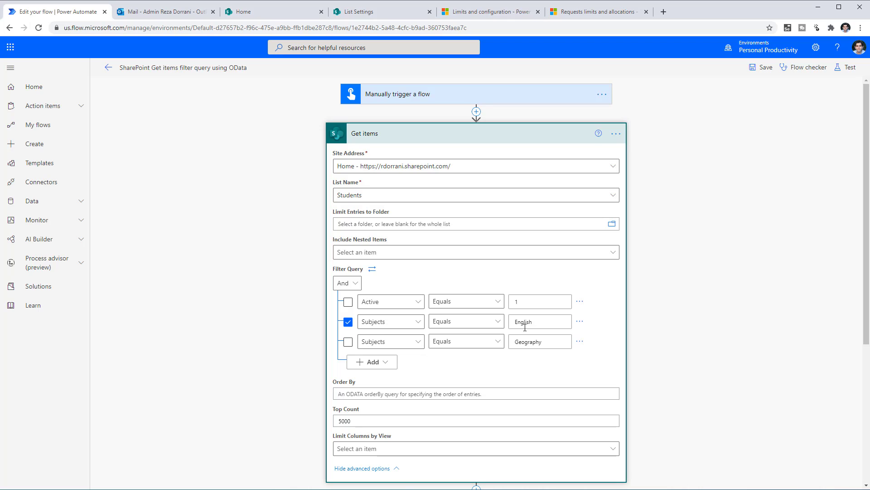
pyautogui.click(348, 342)
pyautogui.click(580, 322)
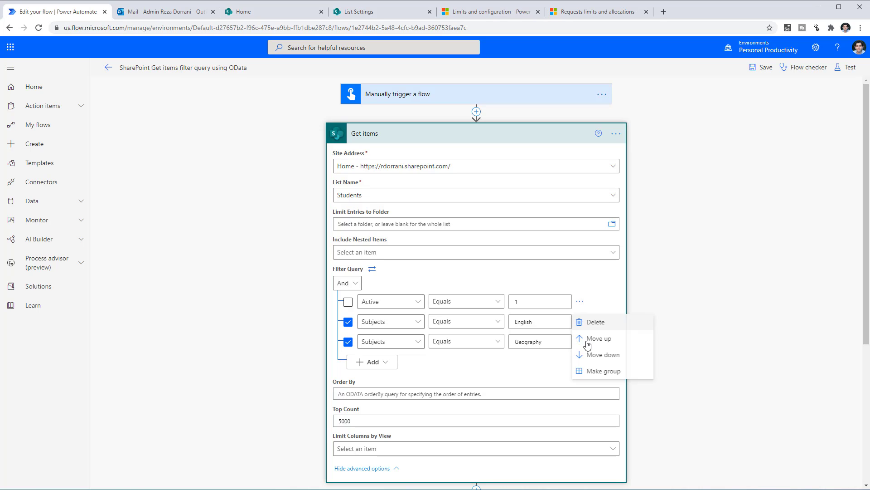
pyautogui.click(603, 371)
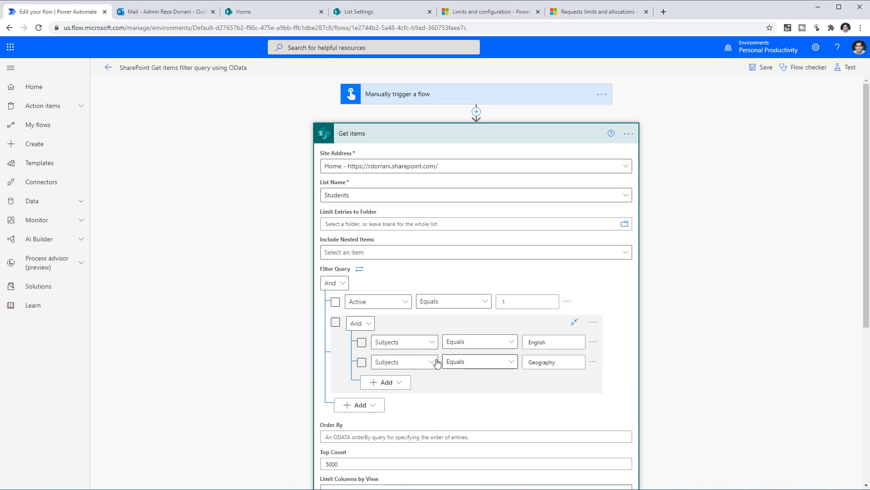
# Set the Subjects group's operator to Or and review the resulting Filter Query as text and in the builder
pyautogui.click(358, 323)
pyautogui.click(356, 351)
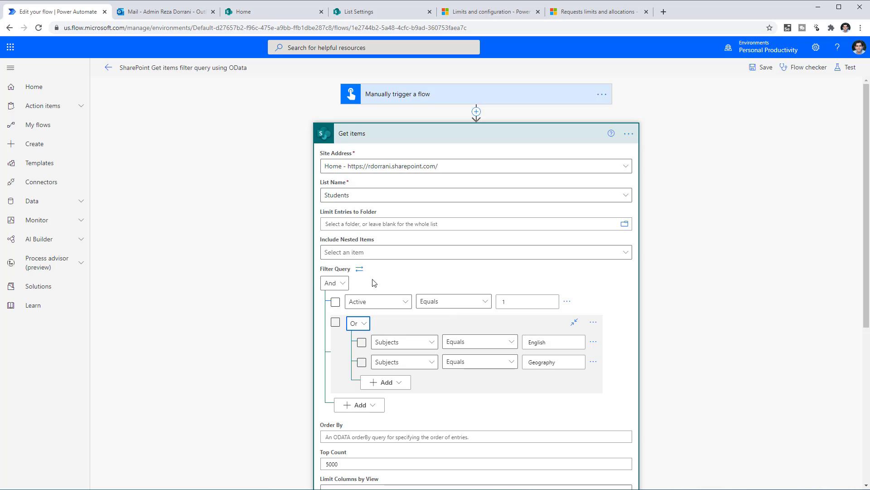
pyautogui.click(359, 268)
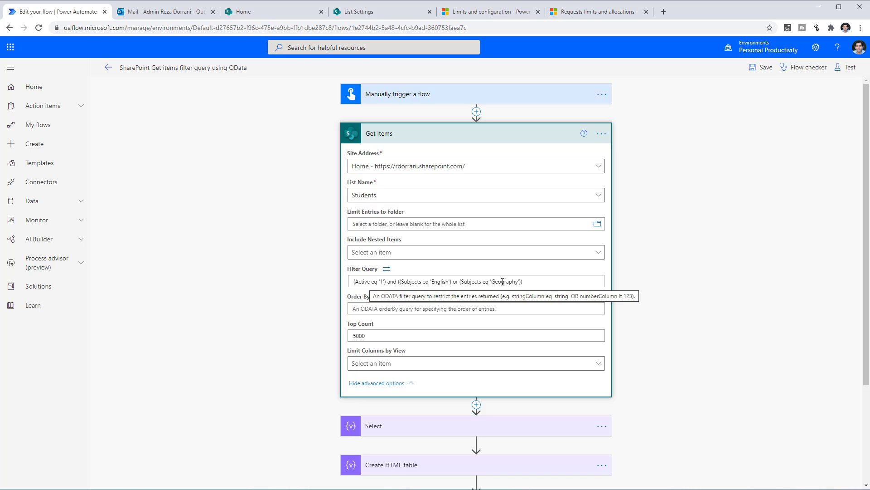
pyautogui.click(386, 269)
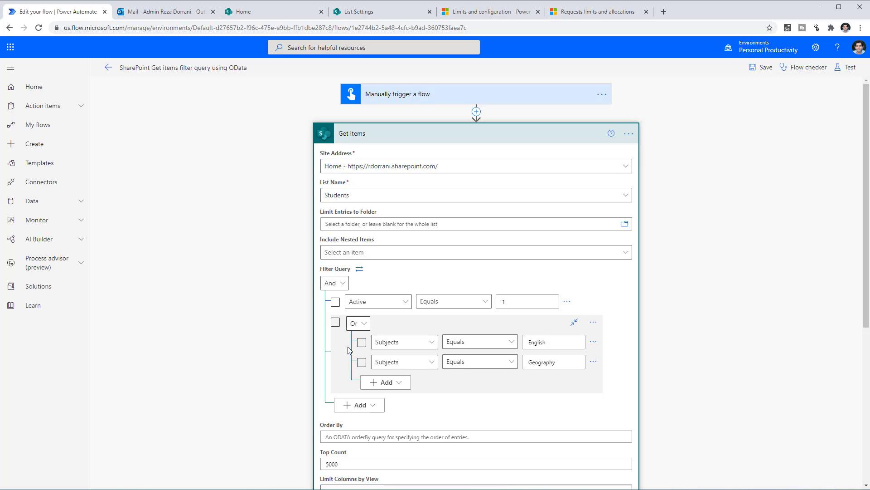
pyautogui.click(355, 323)
pyautogui.click(392, 322)
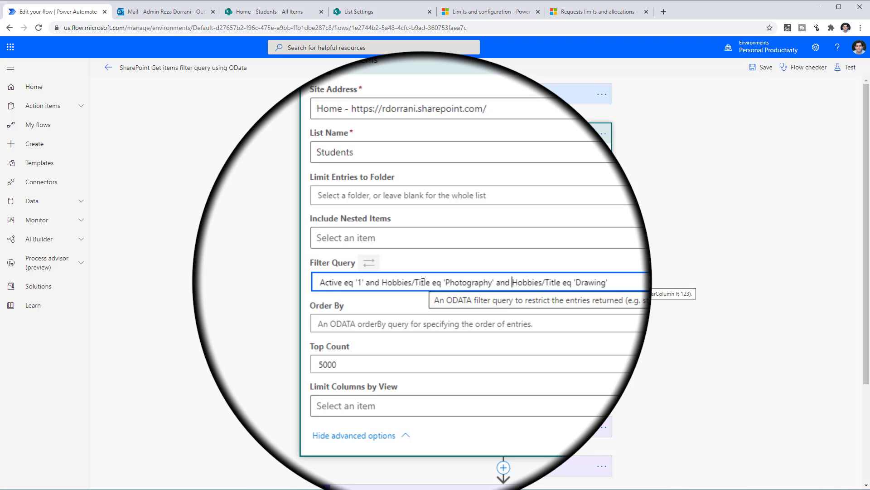
# Test the flow with the Filter Query Active eq '1' and Hobbies/Title eq 'Photography' and Hobbies/Title eq 'Drawing'
pyautogui.doubleClick(421, 281)
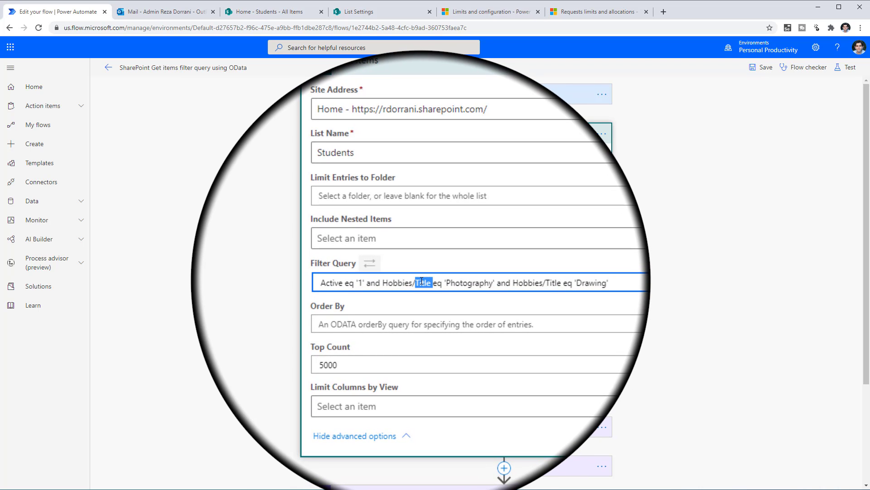
pyautogui.click(422, 281)
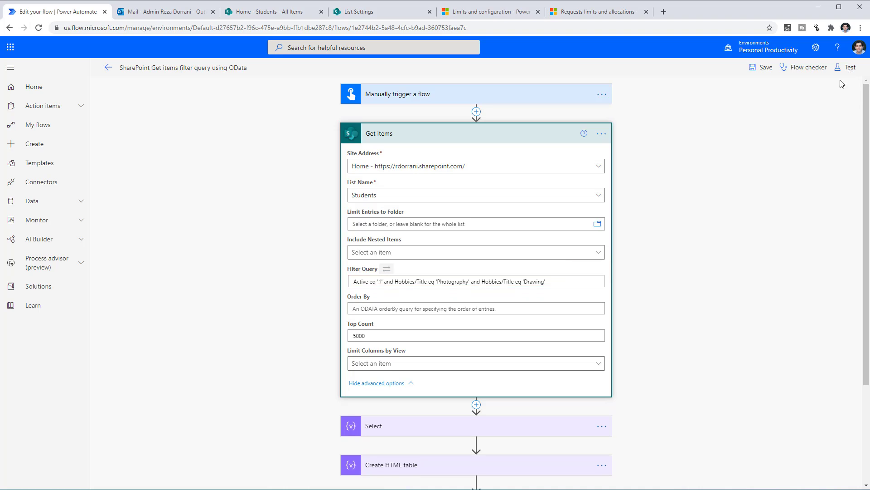
pyautogui.click(845, 67)
pyautogui.click(749, 132)
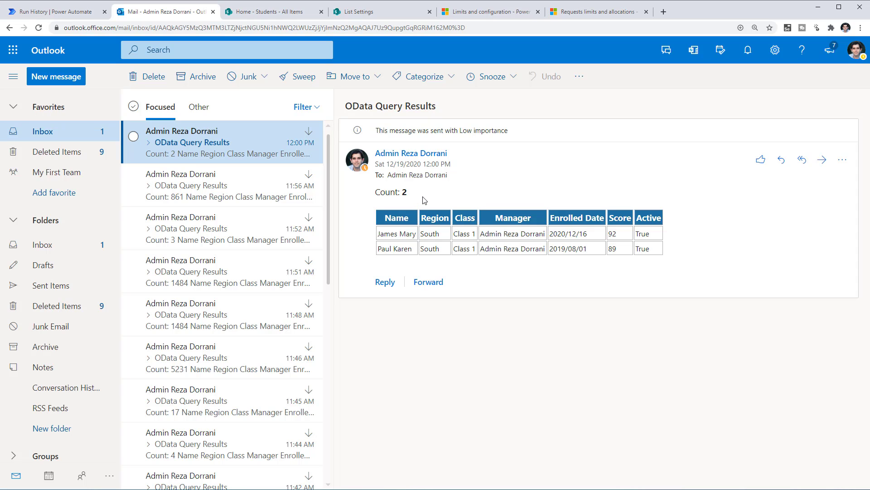
# Examine the column types in the Students list settings and the JobTitle values in the Students list
pyautogui.click(379, 16)
pyautogui.scroll(-2, 184, 340)
pyautogui.scroll(-3, 156, 349)
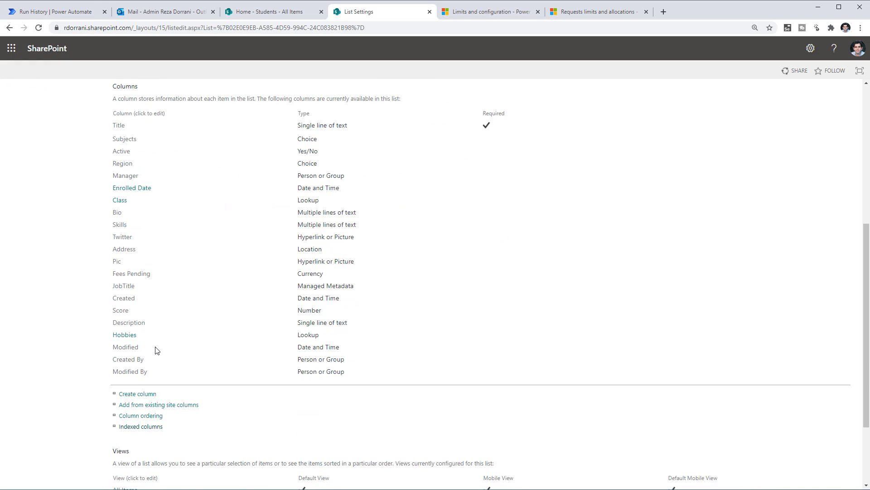
pyautogui.click(257, 13)
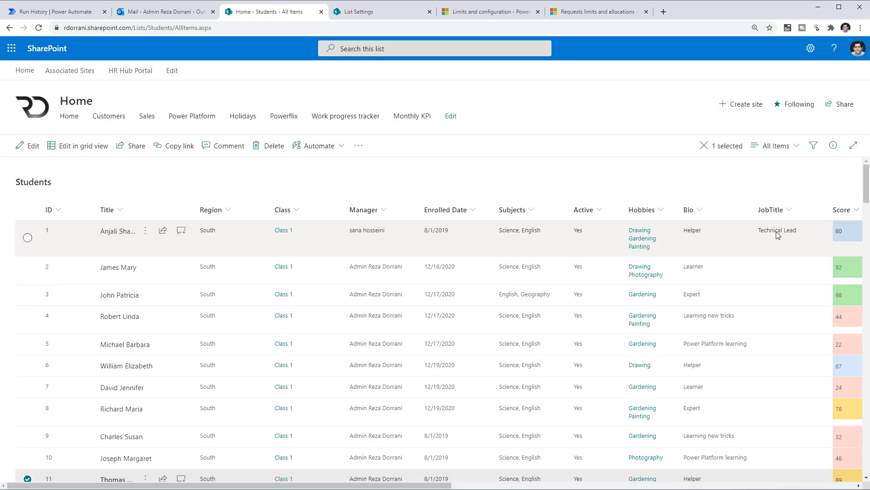
# Back in the flow, try replacing the Hobbies conditions in the Filter Query with JobTitle eq 'Technical Lead' and test the flow
pyautogui.click(81, 13)
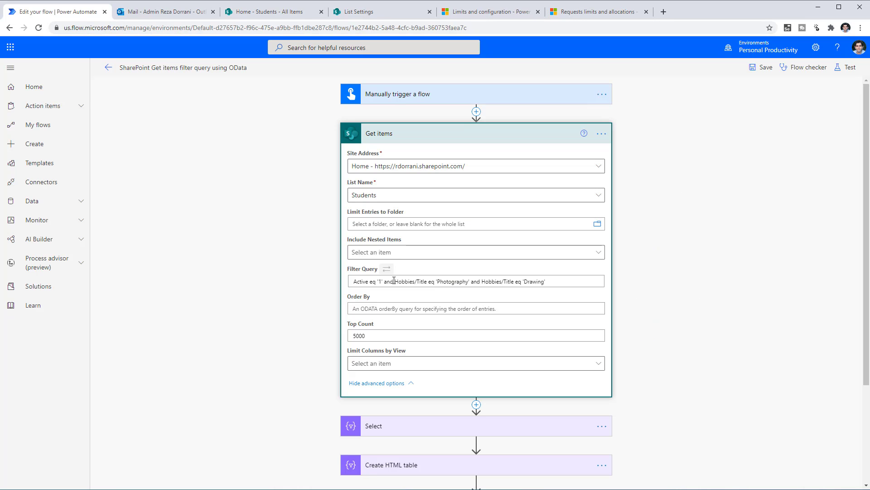
pyautogui.moveTo(395, 281); pyautogui.dragTo(590, 283)
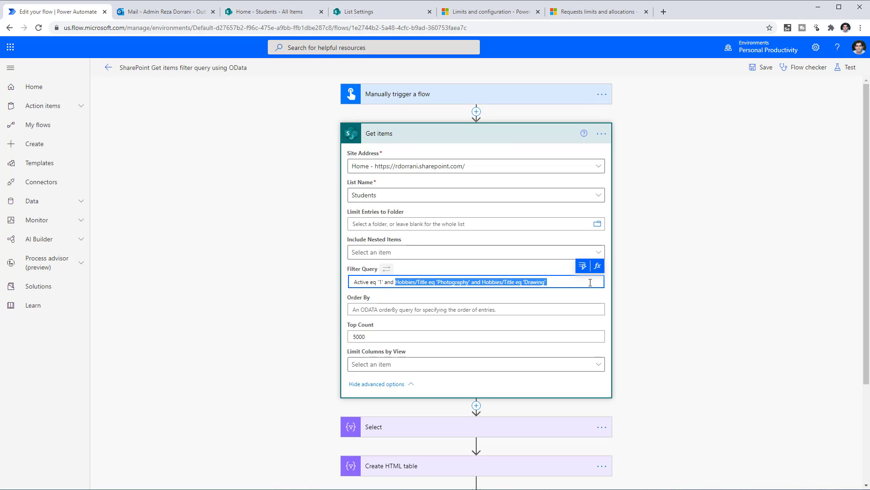
pyautogui.hotkey('ctrl', 'v')
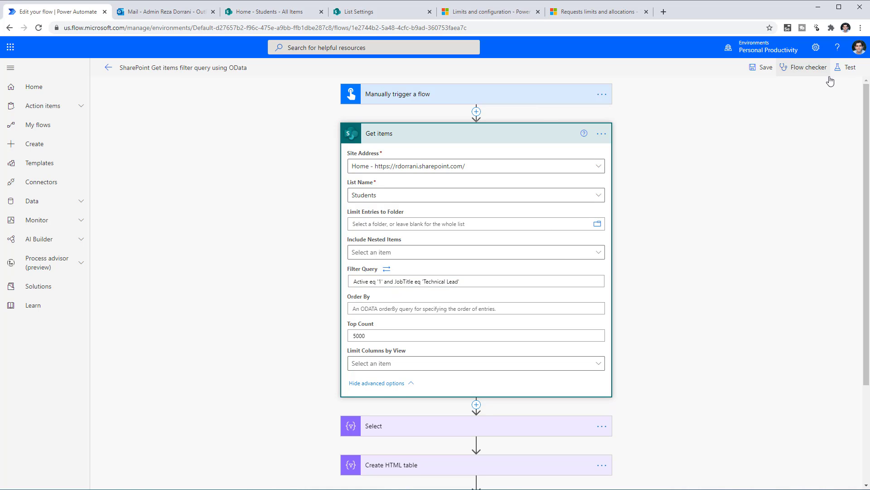
pyautogui.click(847, 68)
pyautogui.click(754, 131)
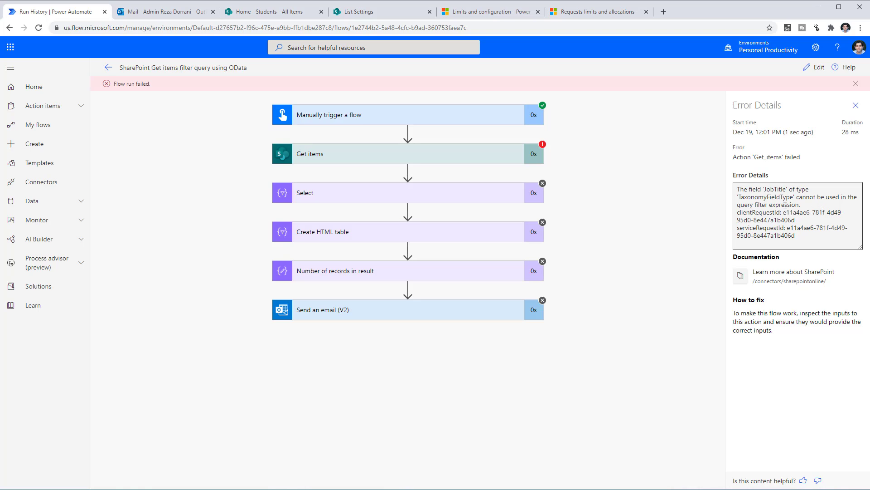
# Replace the JobTitle condition in the Filter Query with TaxCatchAll/Term eq 'Technical Lead' and test the flow
pyautogui.click(816, 67)
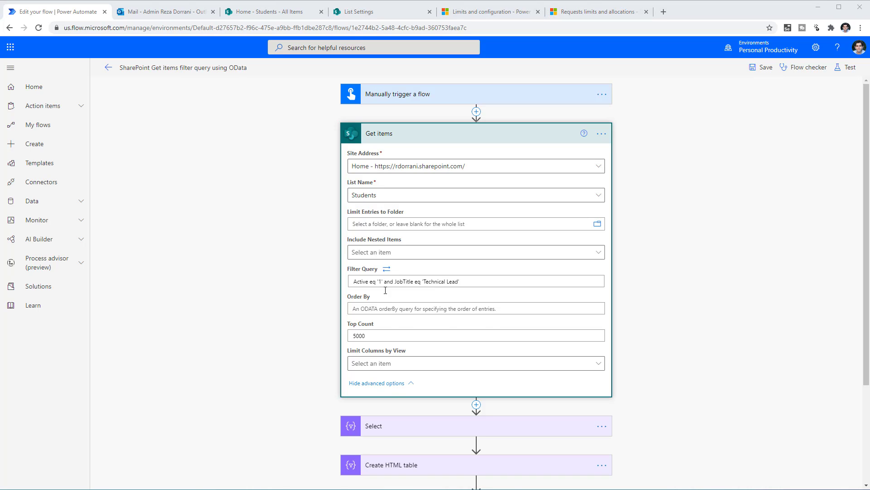
pyautogui.moveTo(395, 283); pyautogui.dragTo(481, 285)
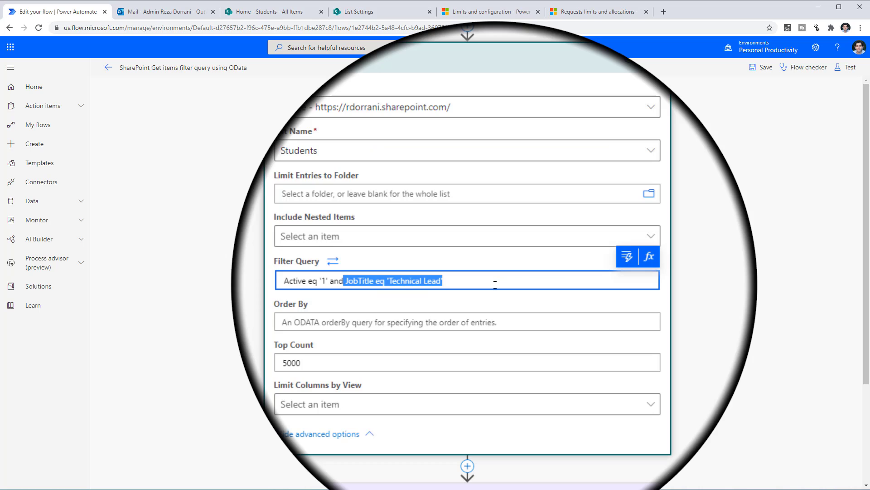
pyautogui.press('BackSpace')
pyautogui.write("TaxCatchAll/Term eq 'Technical Lead'")
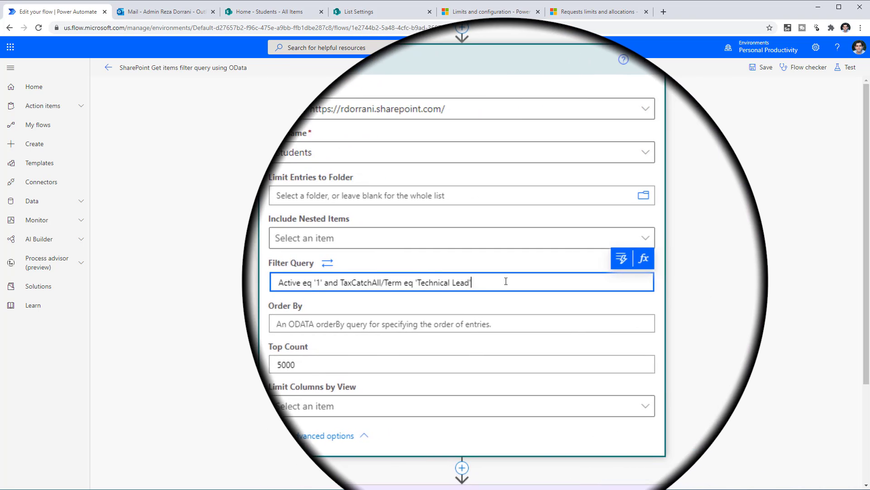
pyautogui.click(846, 68)
pyautogui.click(742, 132)
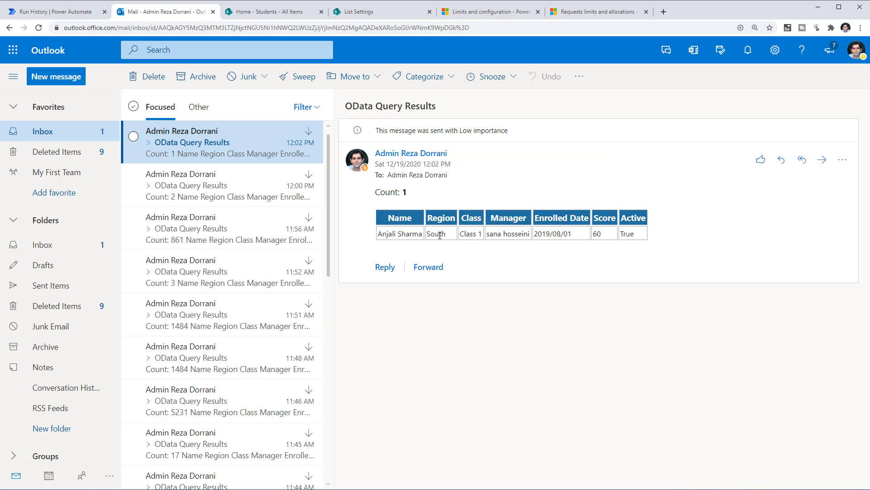
# Edit the flow and replace the term condition in the Filter Query with TaxCatchAll/IdForTerm eq 'd4cfec7e-6334-47a9-b9c1-6d05ba7deb18'
pyautogui.click(55, 12)
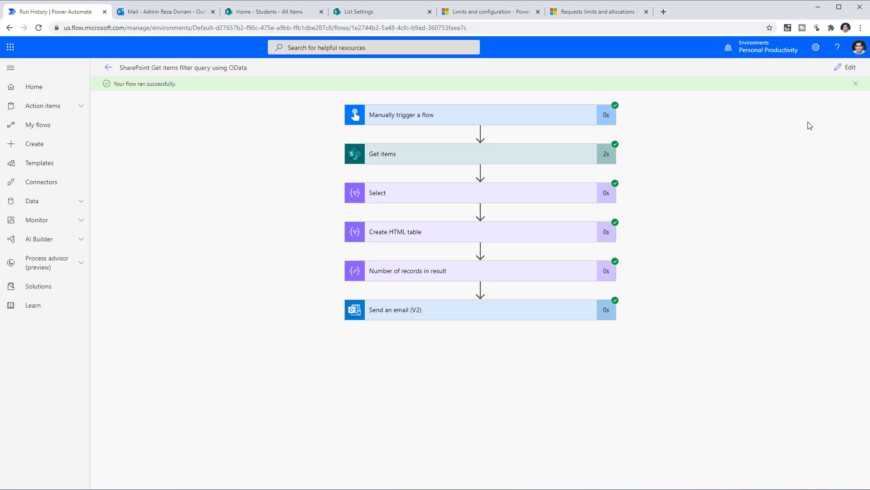
pyautogui.click(846, 68)
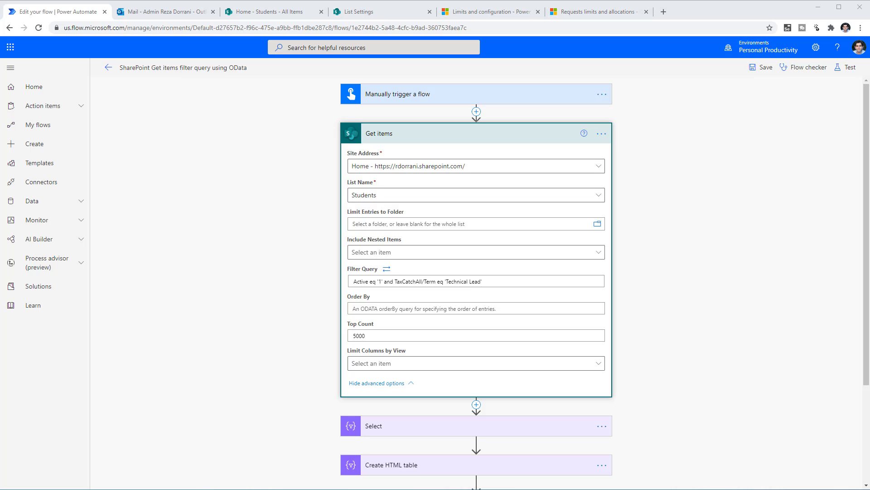
pyautogui.moveTo(397, 281); pyautogui.dragTo(511, 290)
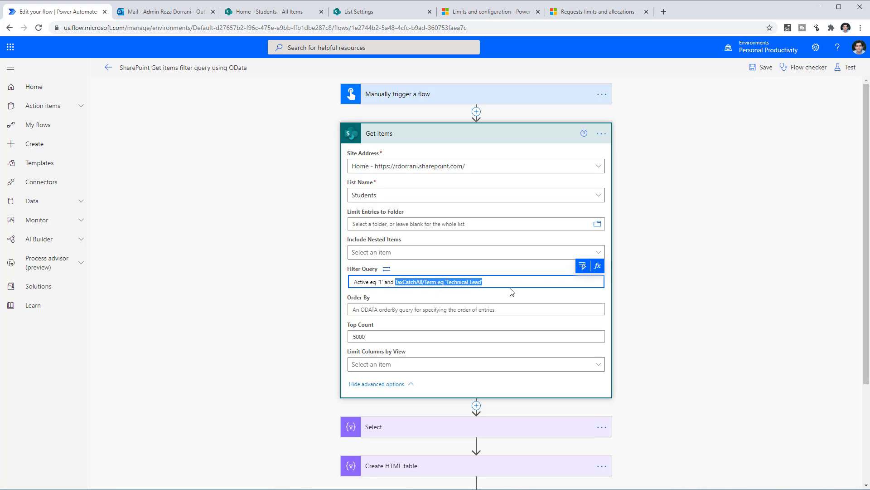
pyautogui.write("TaxCatchAll/IdForTerm eq 'd4cfec7e-6334-47a9-b9c1-6d05ba7deb18'")
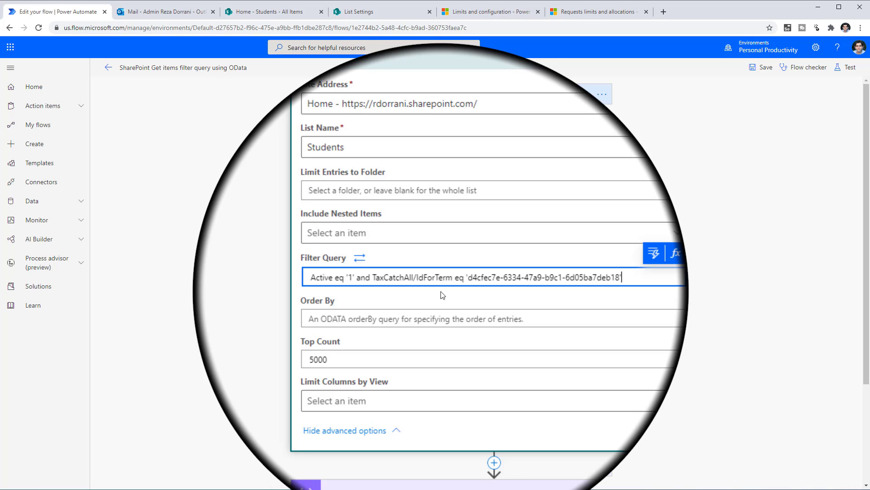
pyautogui.click(723, 354)
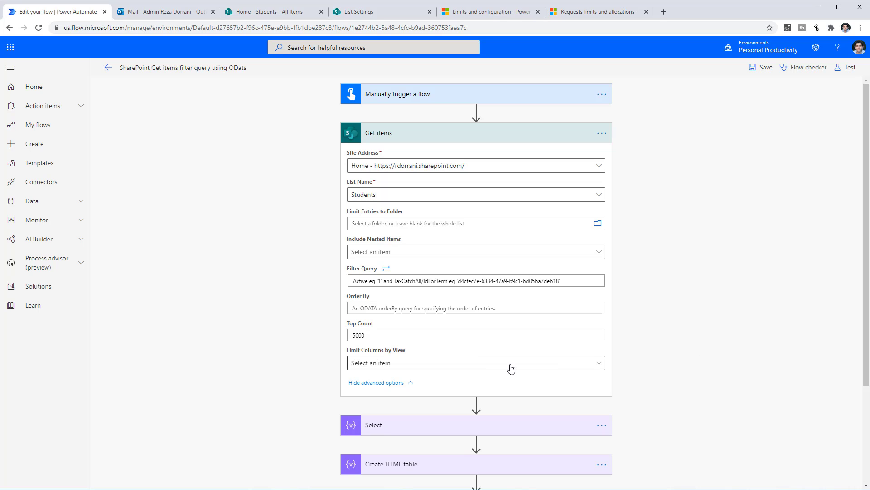
# Sort the items returned by the Get items action with the Order By query Score desc
pyautogui.click(388, 281)
pyautogui.click(344, 331)
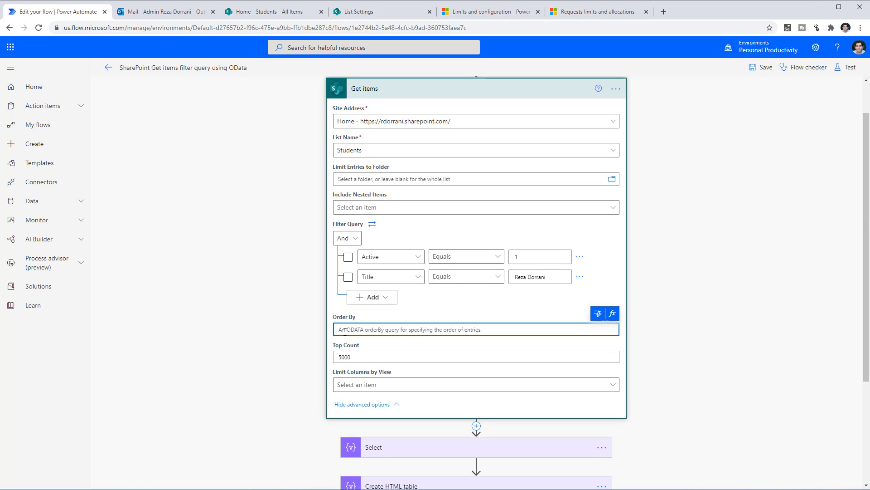
pyautogui.write('Score')
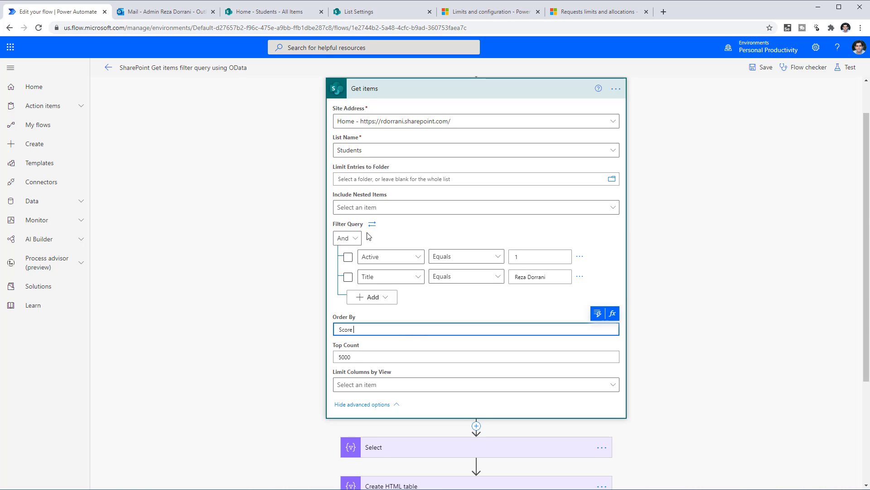
pyautogui.doubleClick(347, 330)
pyautogui.click(365, 330)
pyautogui.write('desc')
pyautogui.click(730, 360)
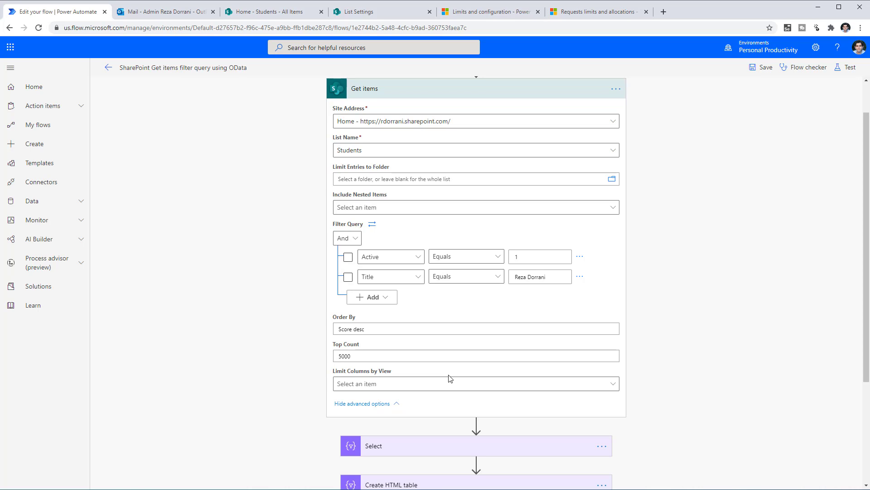
# Examine the views offered for Limit Columns by View in the Get items action, leaving the setting unselected
pyautogui.scroll(-2, 551, 379)
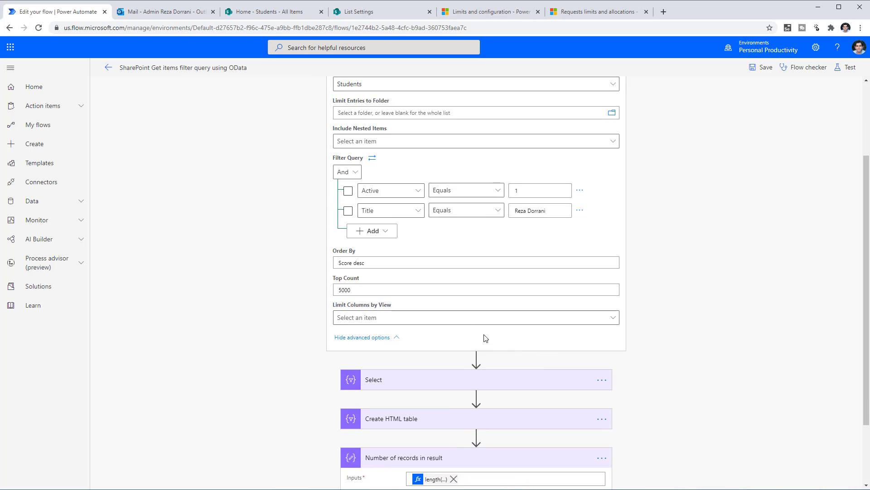
pyautogui.click(468, 325)
pyautogui.click(453, 323)
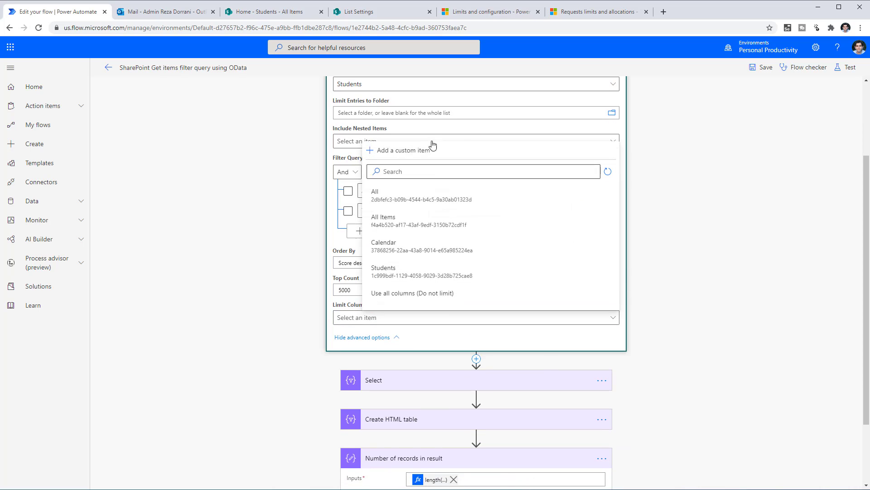
pyautogui.click(245, 274)
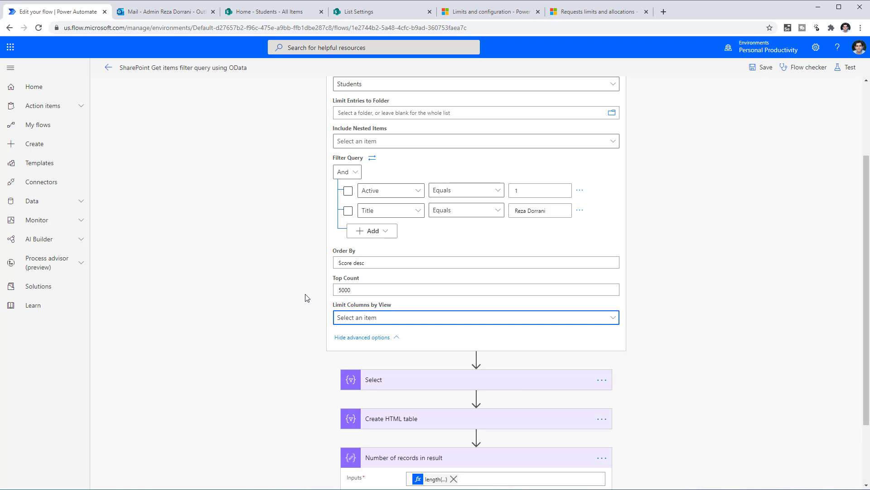
pyautogui.scroll(2, 305, 298)
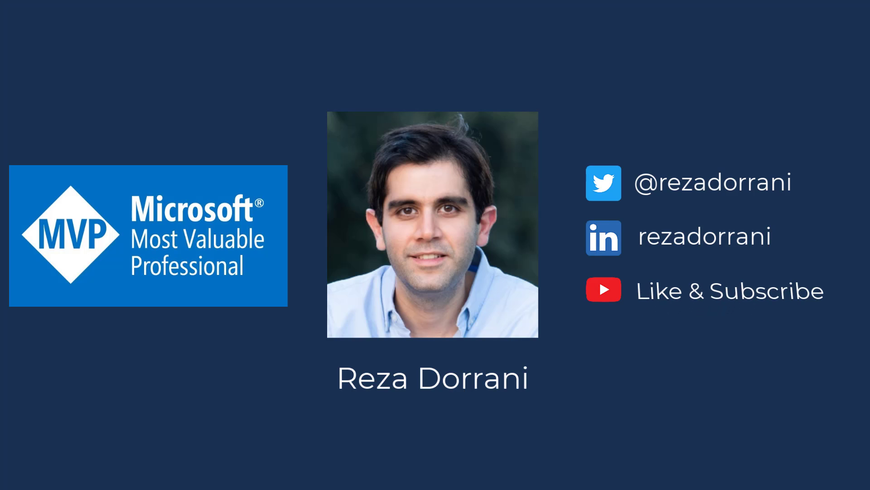